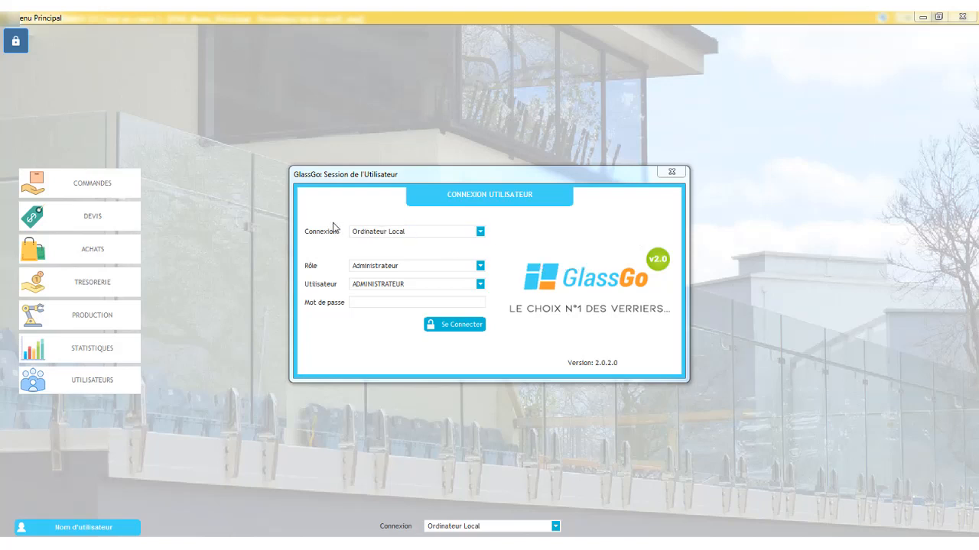
# - Review the connection types, roles and user options available in the login dialog
pyautogui.click(474, 234)
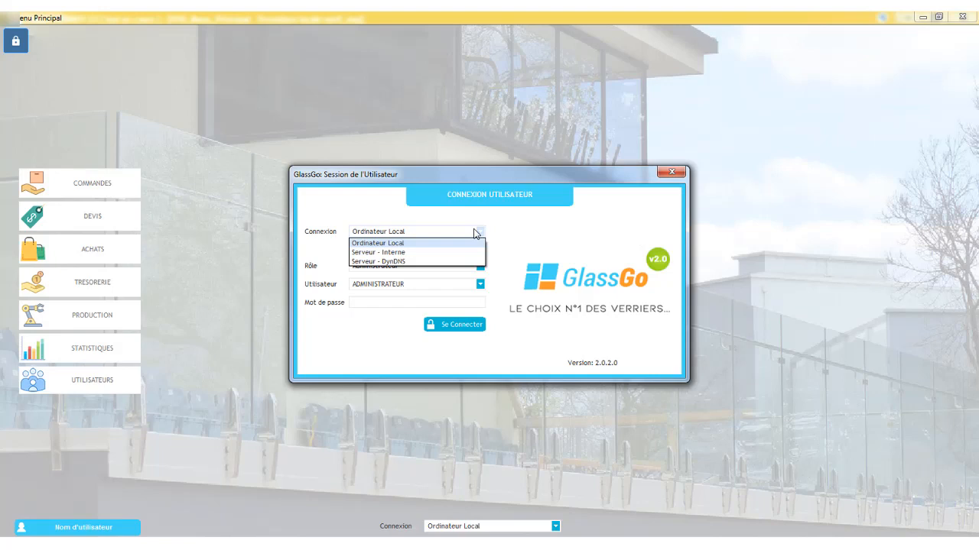
pyautogui.click(483, 243)
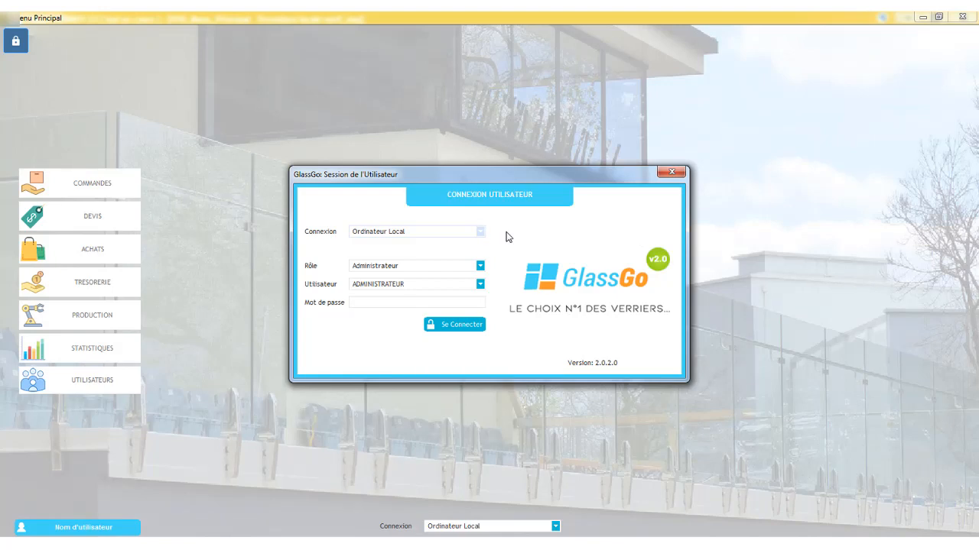
pyautogui.click(480, 266)
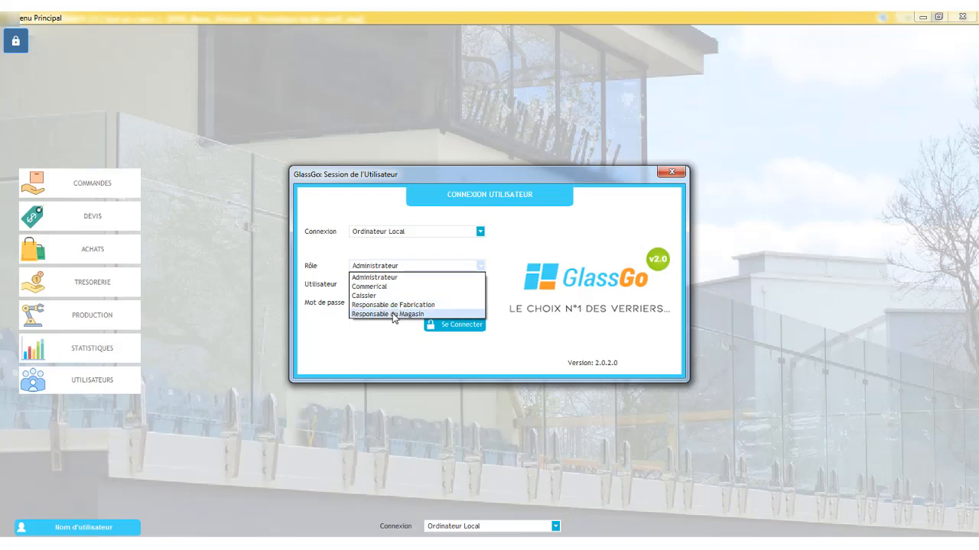
pyautogui.click(378, 280)
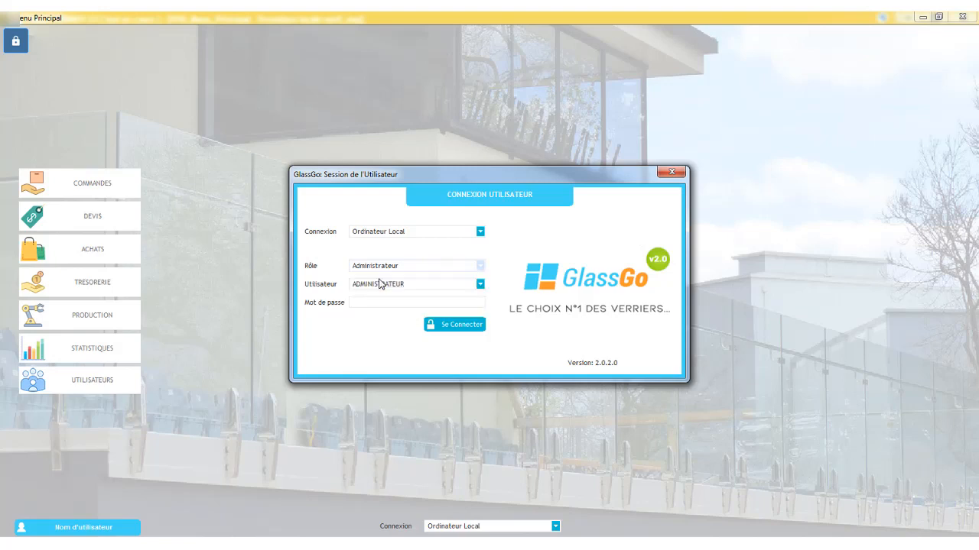
pyautogui.click(373, 284)
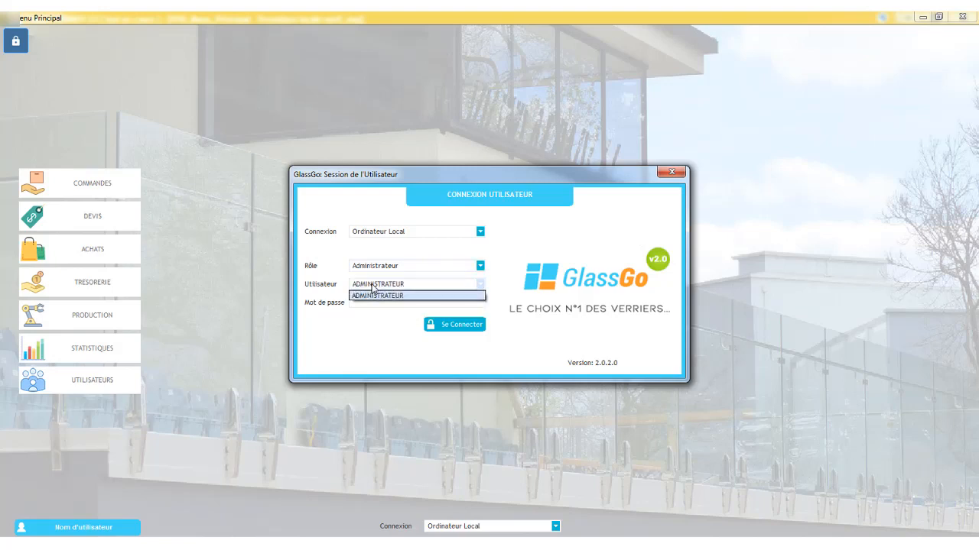
pyautogui.click(373, 288)
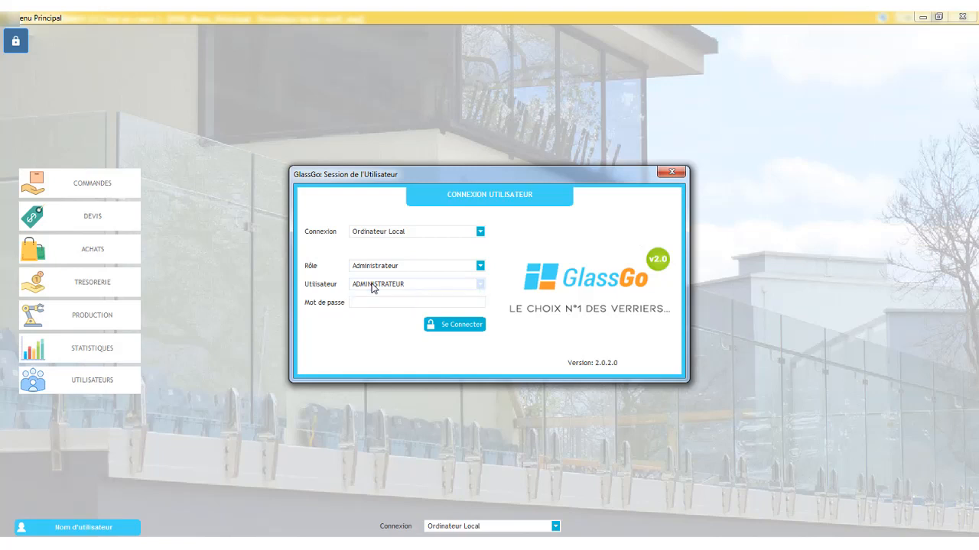
pyautogui.click(373, 287)
pyautogui.click(373, 288)
pyautogui.click(373, 287)
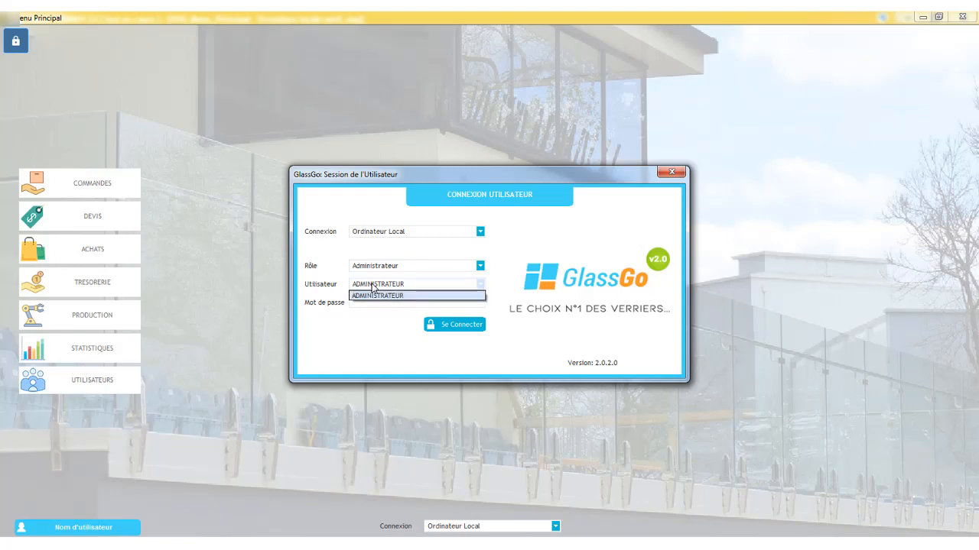
pyautogui.click(373, 288)
# - Try the Commerical and Caissier roles to see which users each role offers
pyautogui.click(373, 266)
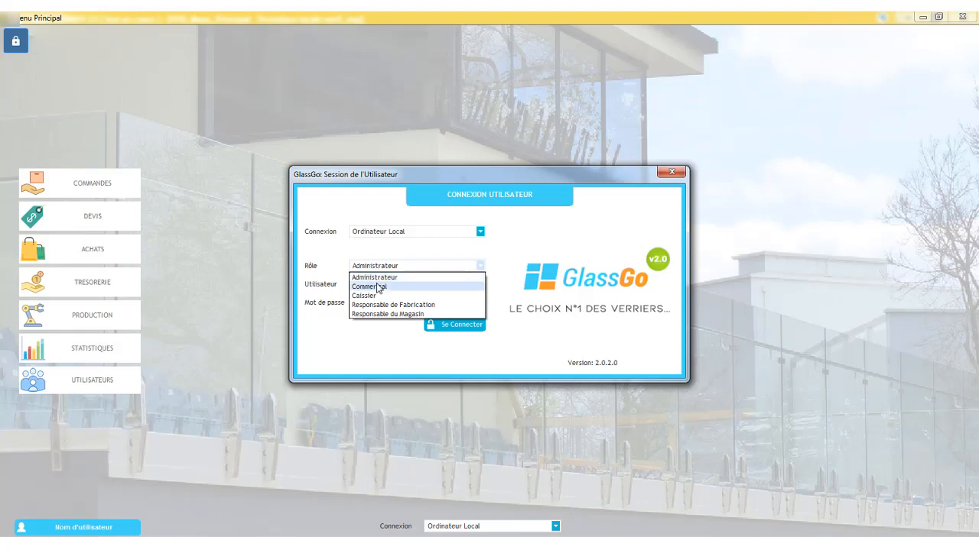
pyautogui.click(378, 287)
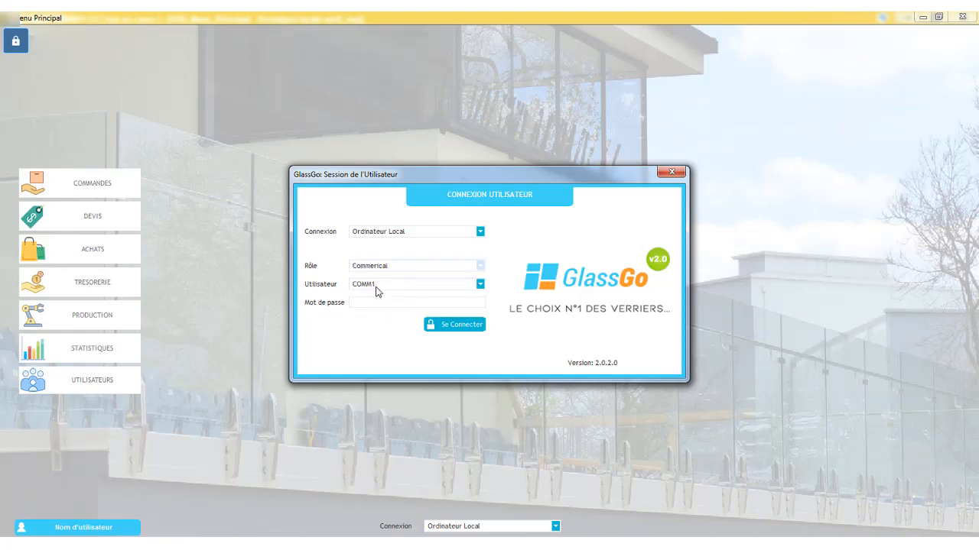
pyautogui.click(380, 286)
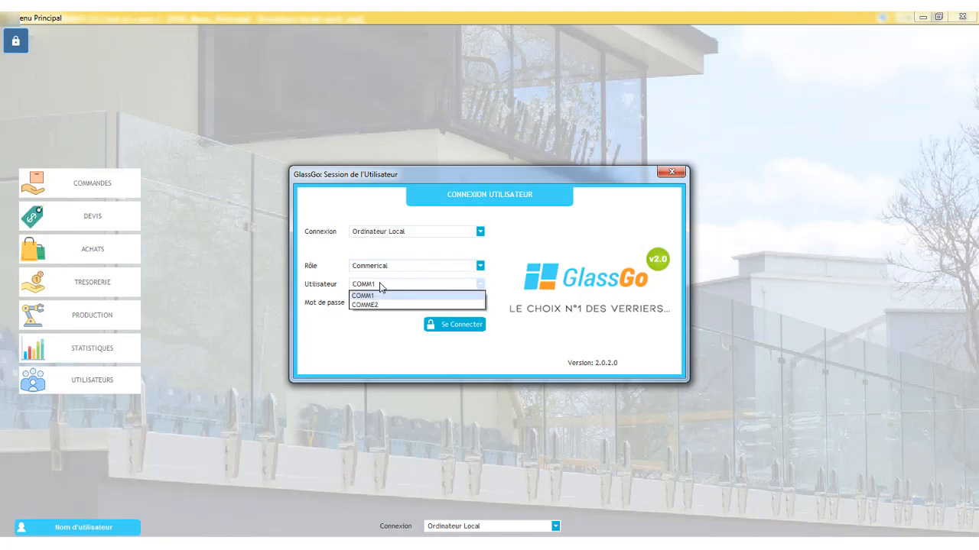
pyautogui.click(380, 286)
pyautogui.click(382, 268)
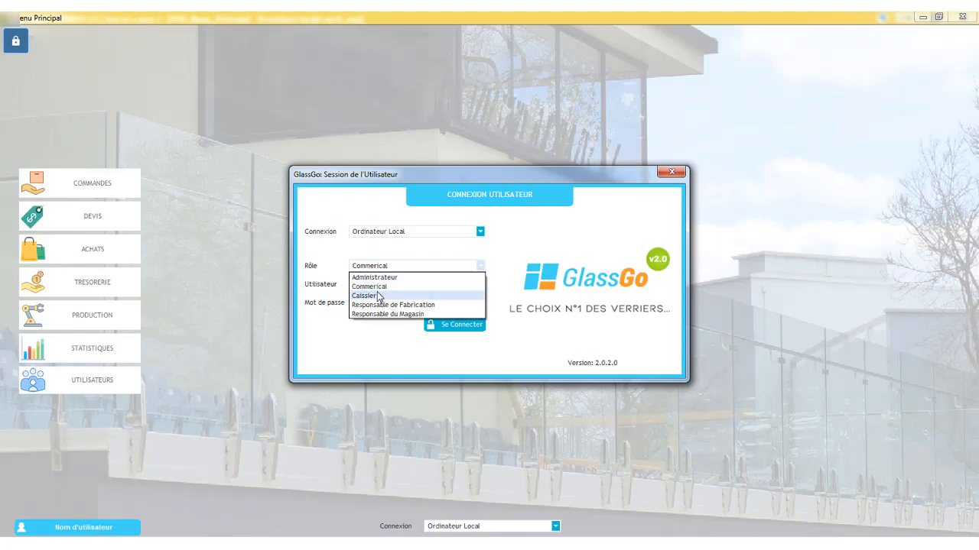
pyautogui.click(378, 296)
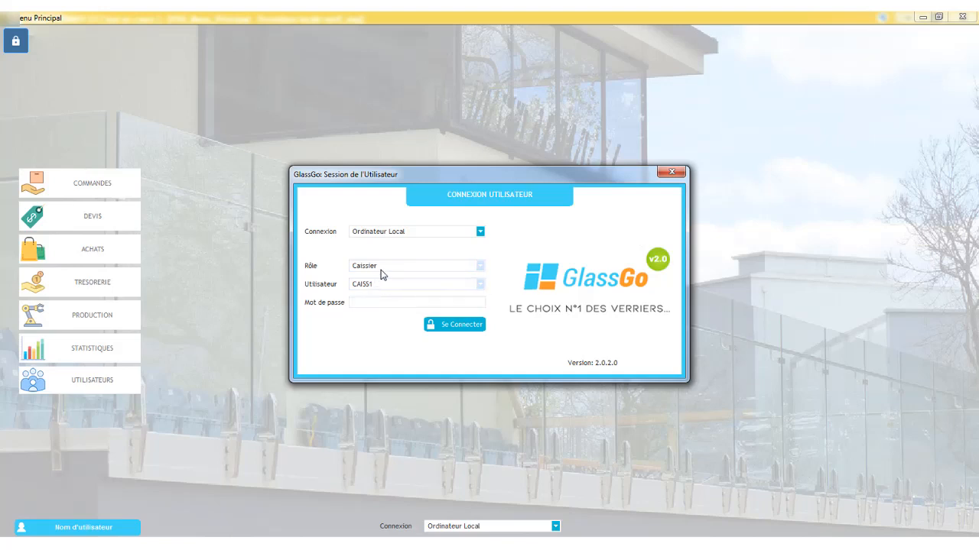
# - Select the Administrateur role, enter the account password, and connect
pyautogui.click(381, 270)
pyautogui.click(382, 277)
pyautogui.click(369, 305)
pyautogui.write('123')
pyautogui.click(451, 327)
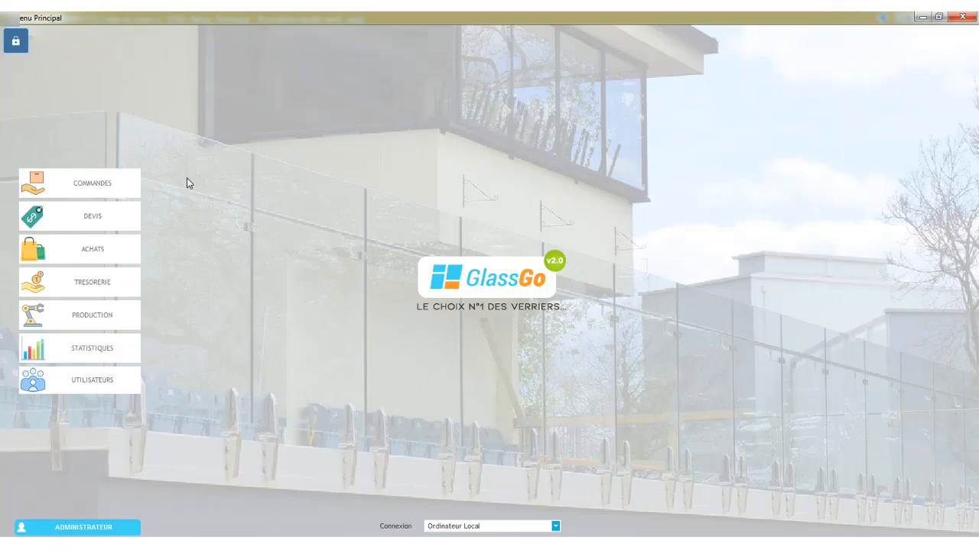
# - Open the Commandes module and set the order search start date to 01/06/2018
pyautogui.click(118, 195)
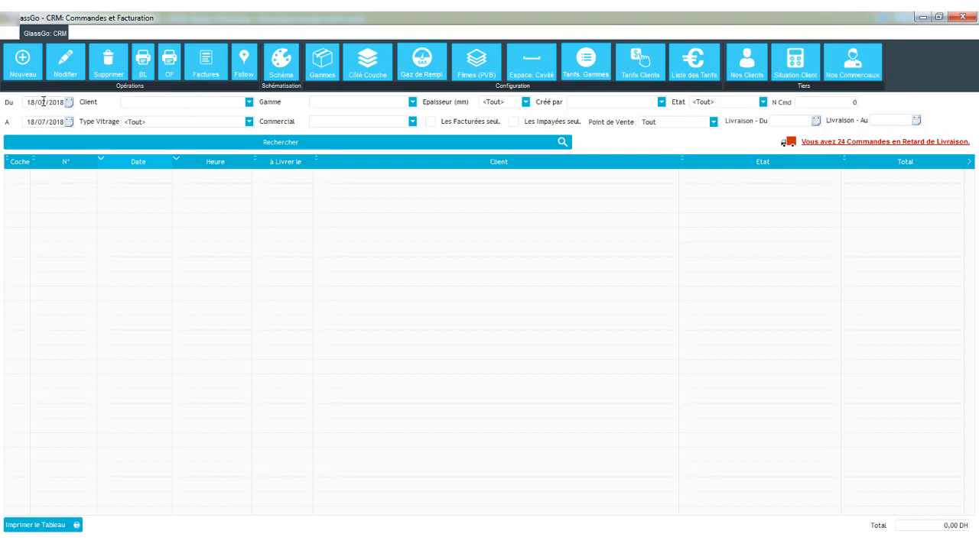
pyautogui.click(69, 103)
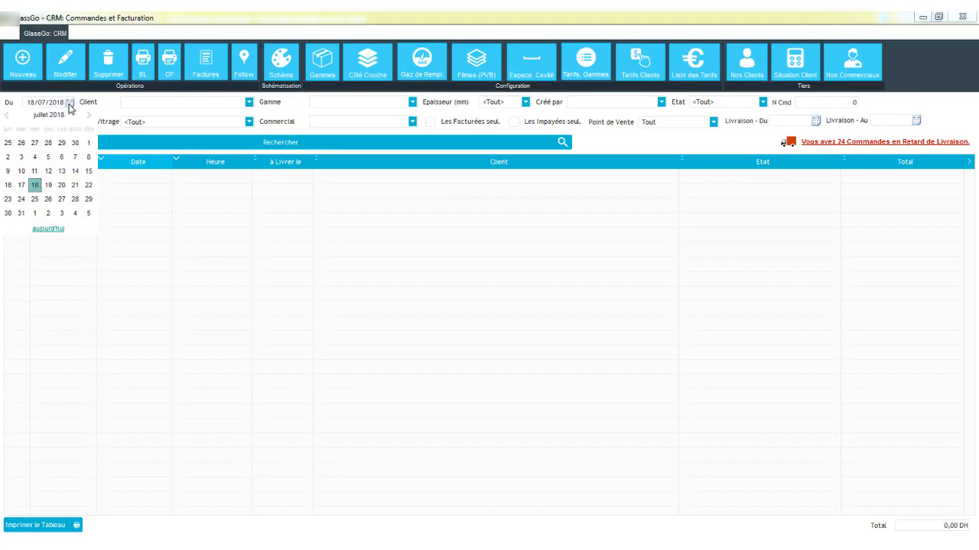
pyautogui.click(5, 117)
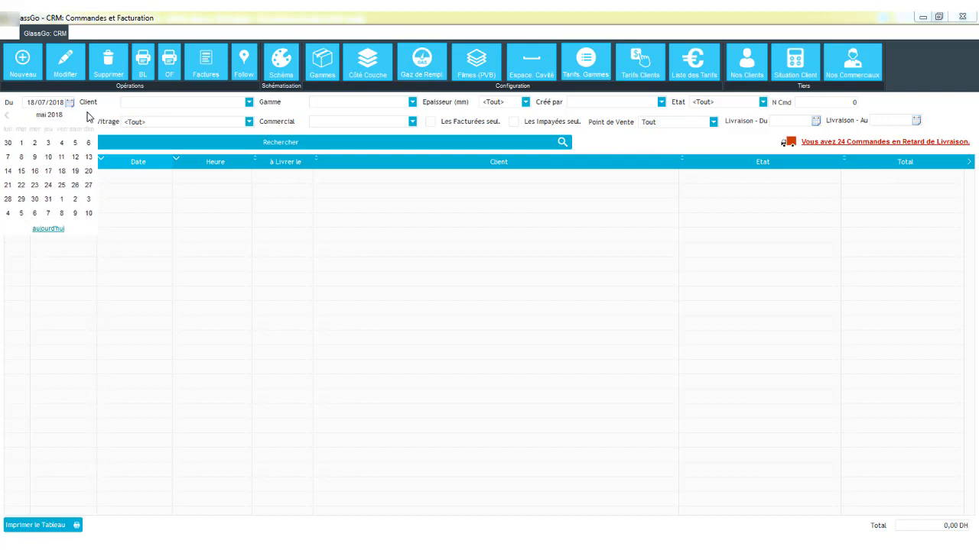
pyautogui.click(62, 143)
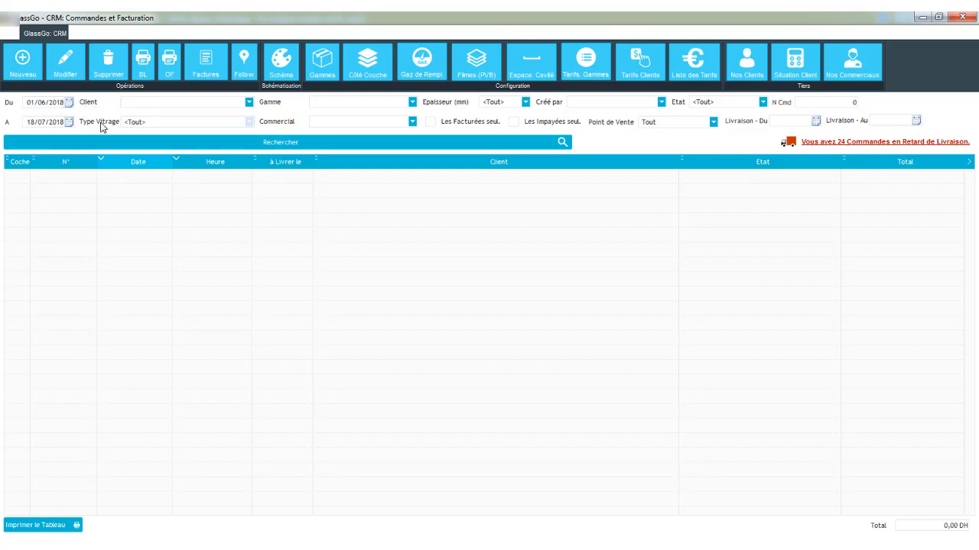
# - Keep the glazing type as <Tout> and search the orders for the date range
pyautogui.click(249, 122)
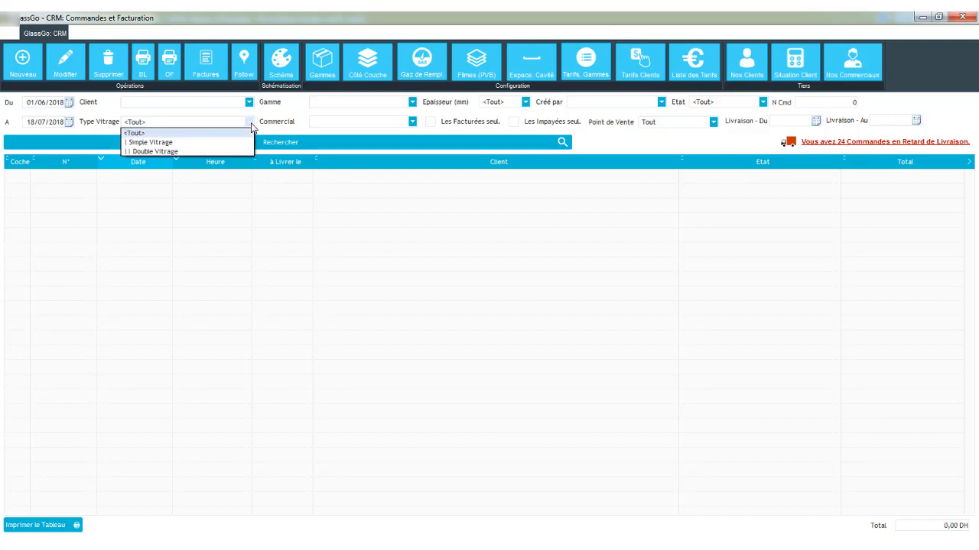
pyautogui.click(259, 117)
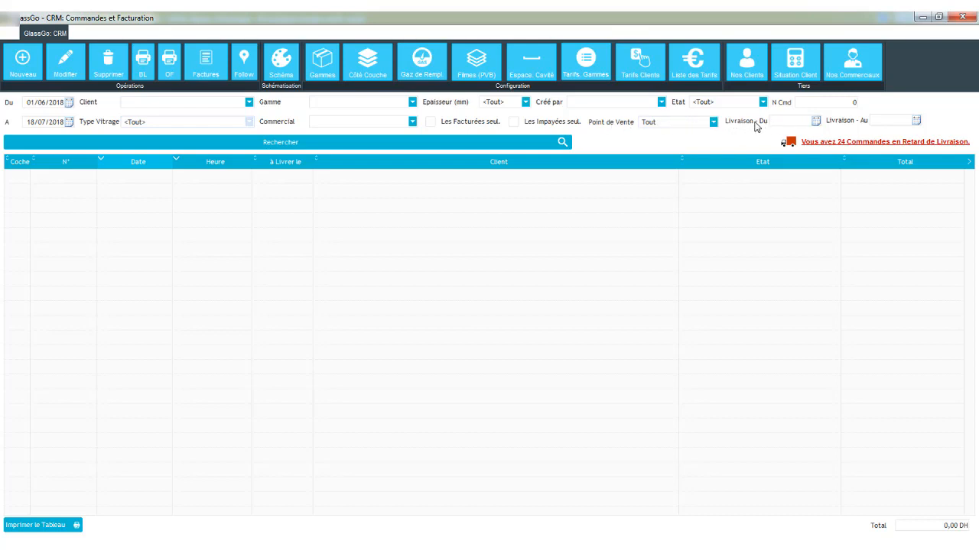
pyautogui.click(65, 143)
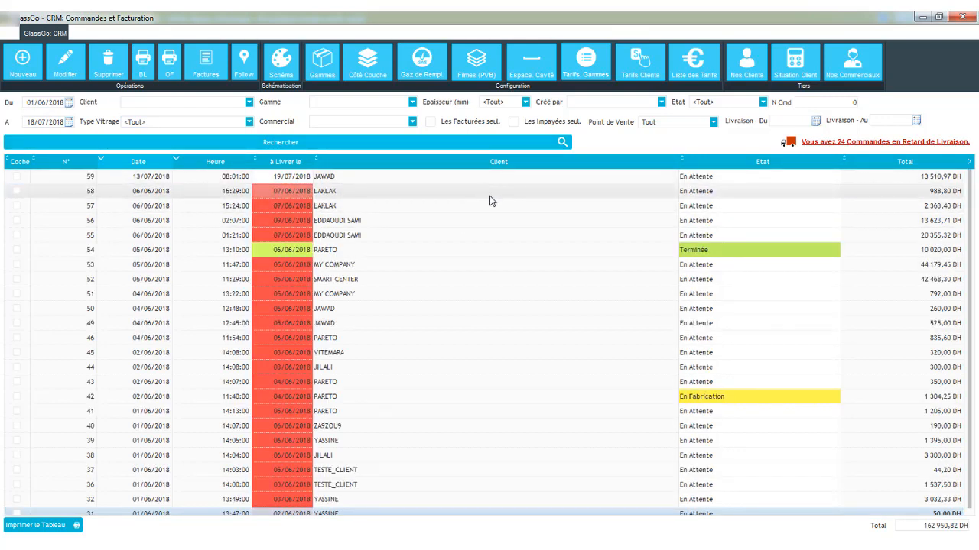
# - Browse the order list, selecting several orders to review their details
pyautogui.scroll(-1, 568, 251)
pyautogui.scroll(1, 568, 252)
pyautogui.click(404, 196)
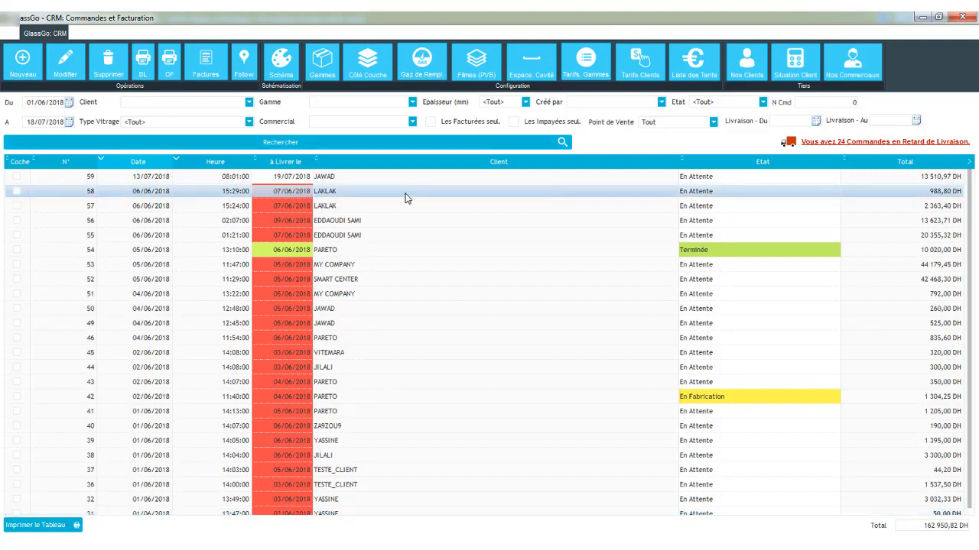
pyautogui.click(394, 222)
pyautogui.click(449, 309)
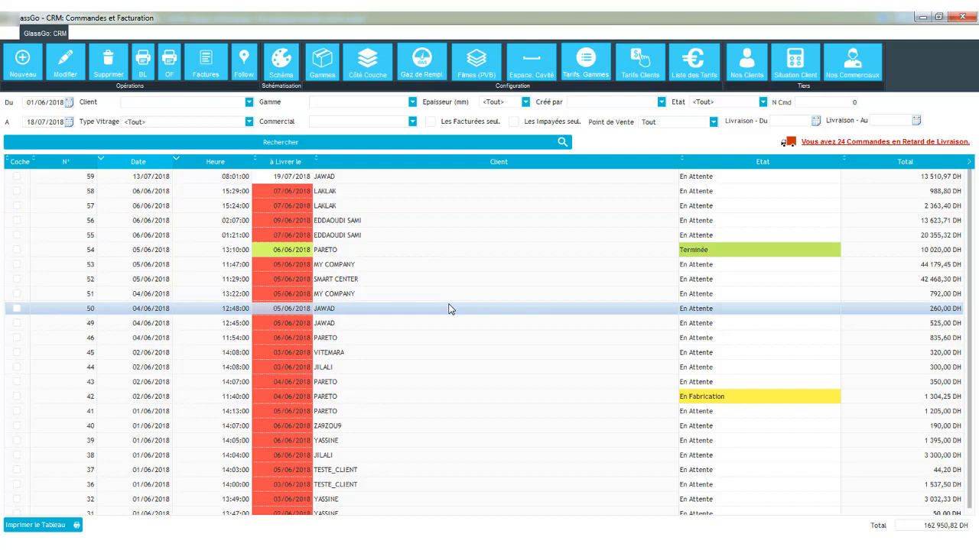
pyautogui.click(558, 295)
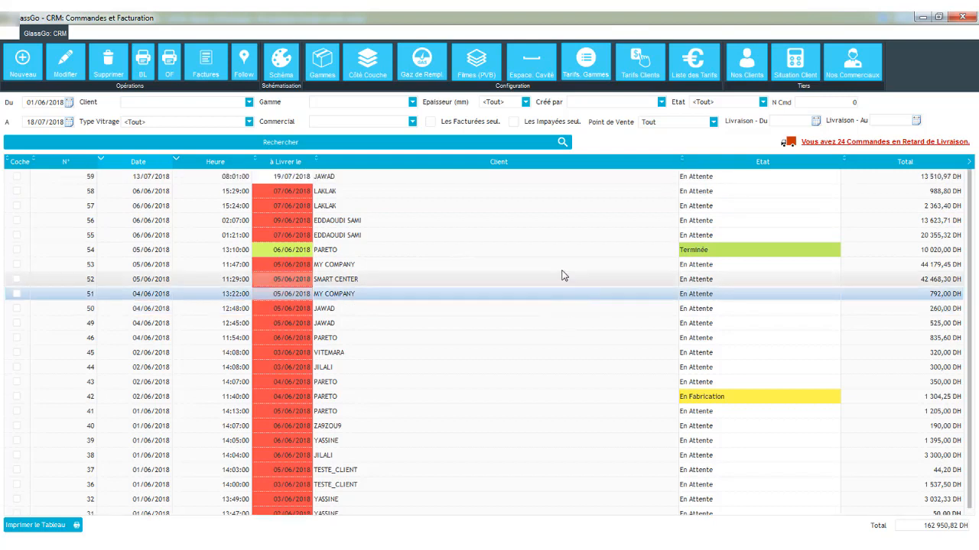
pyautogui.click(453, 207)
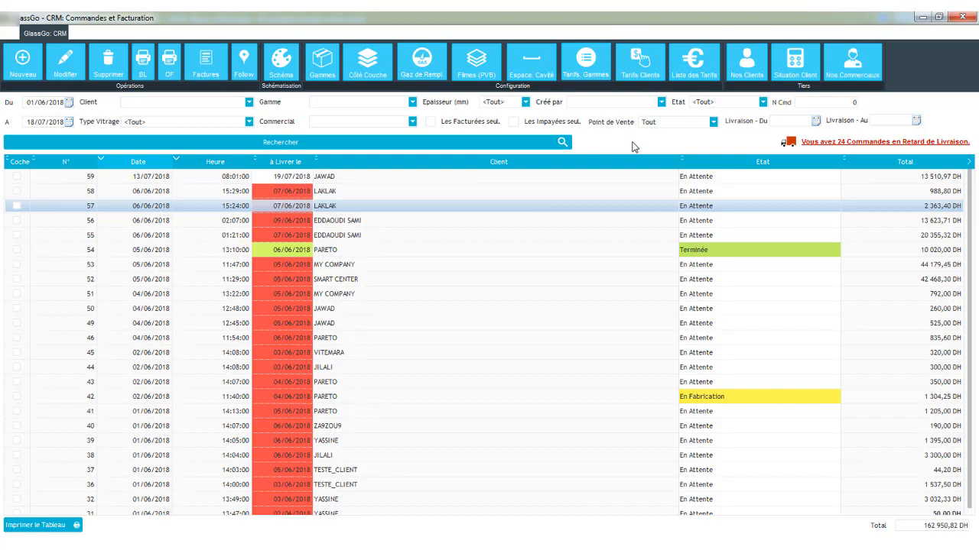
pyautogui.click(327, 71)
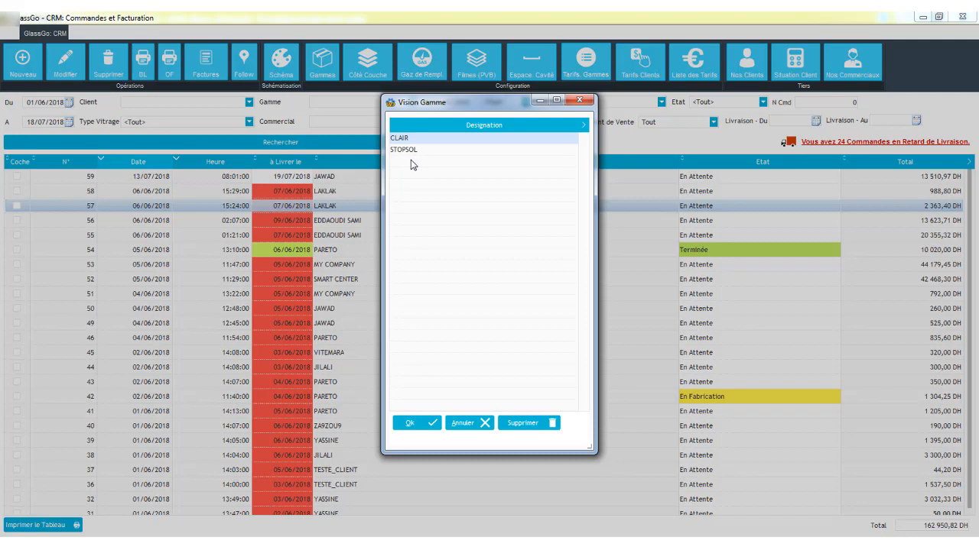
pyautogui.click(413, 163)
pyautogui.press('Escape')
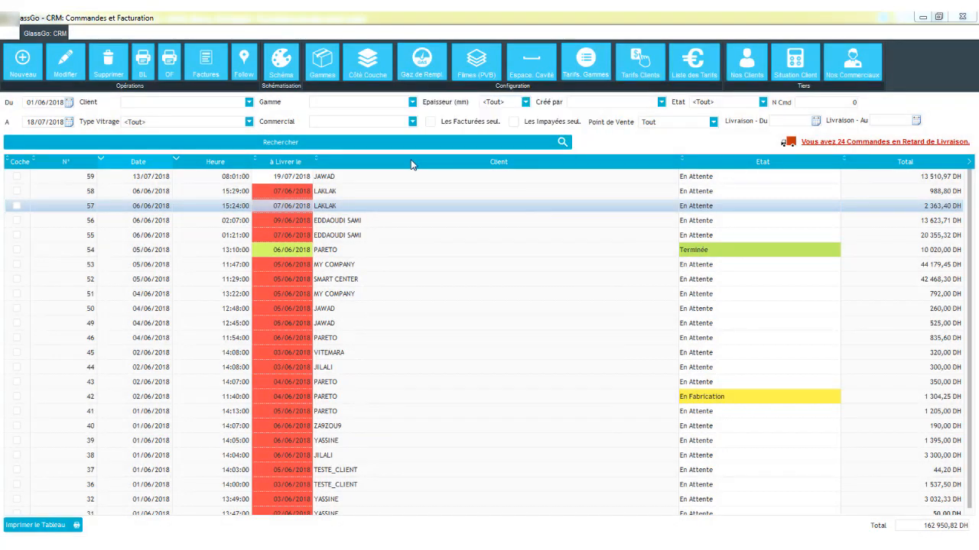
# - Add a new glass range named BRONZE and reopen the range list to check it
pyautogui.click(318, 76)
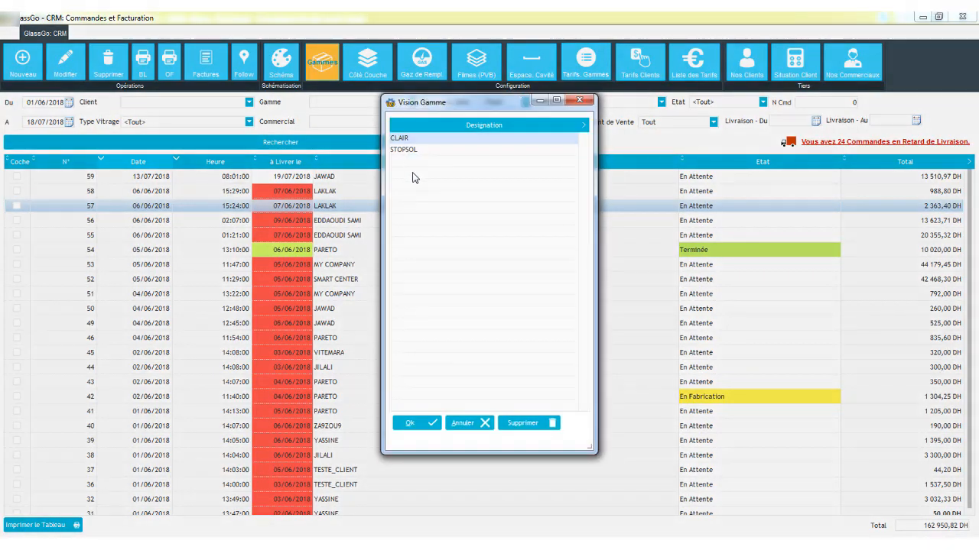
pyautogui.click(399, 165)
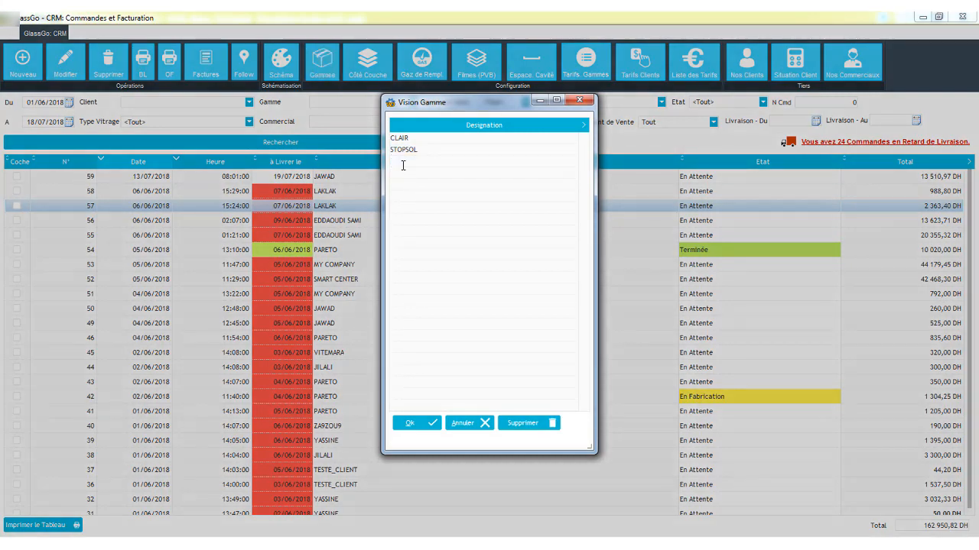
pyautogui.write('BRONZE')
pyautogui.click(410, 423)
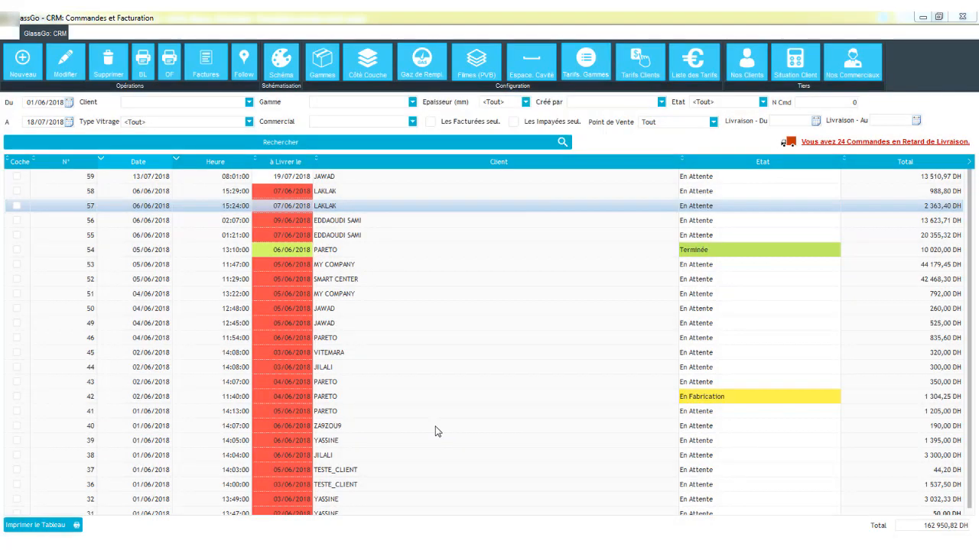
pyautogui.click(316, 61)
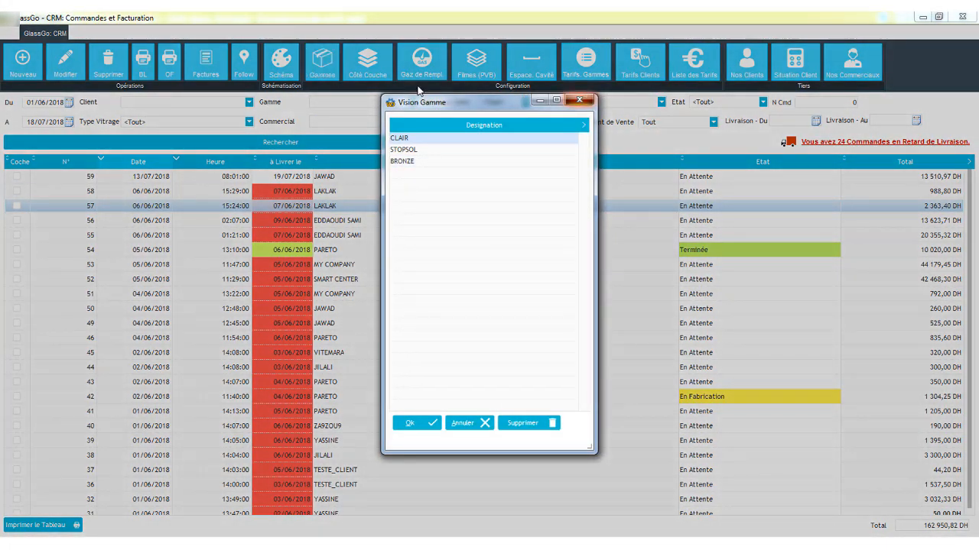
pyautogui.press('Escape')
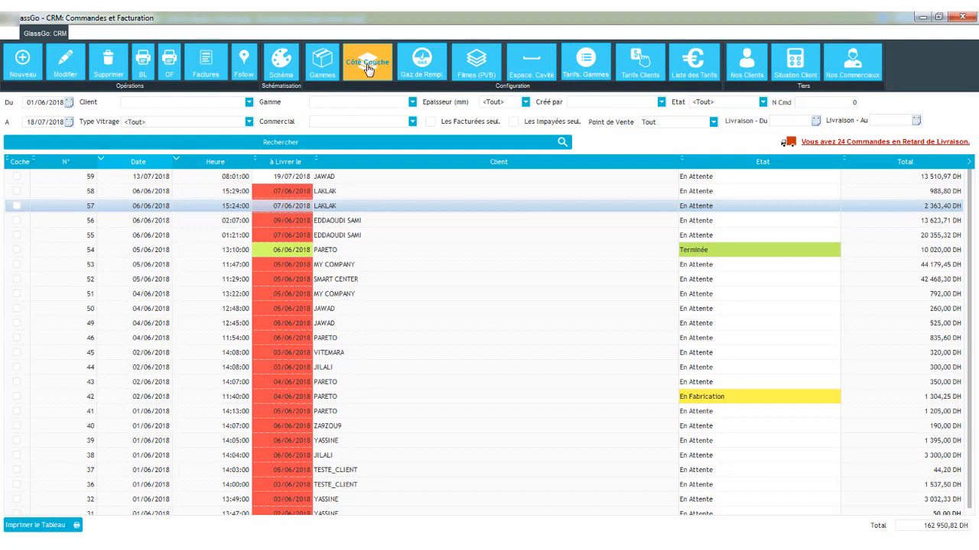
# - Review the filling gas list and the laminated PVB film list
pyautogui.click(423, 71)
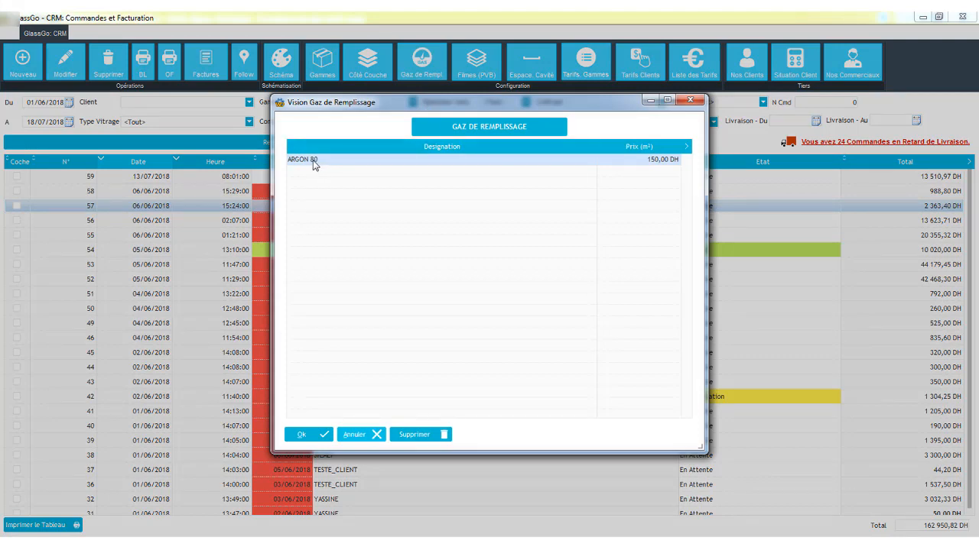
pyautogui.click(689, 101)
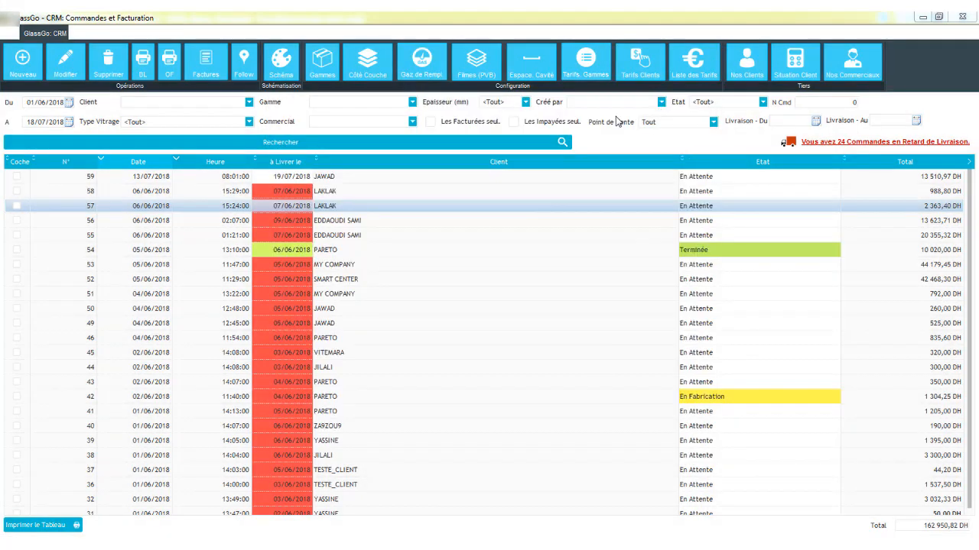
pyautogui.click(482, 70)
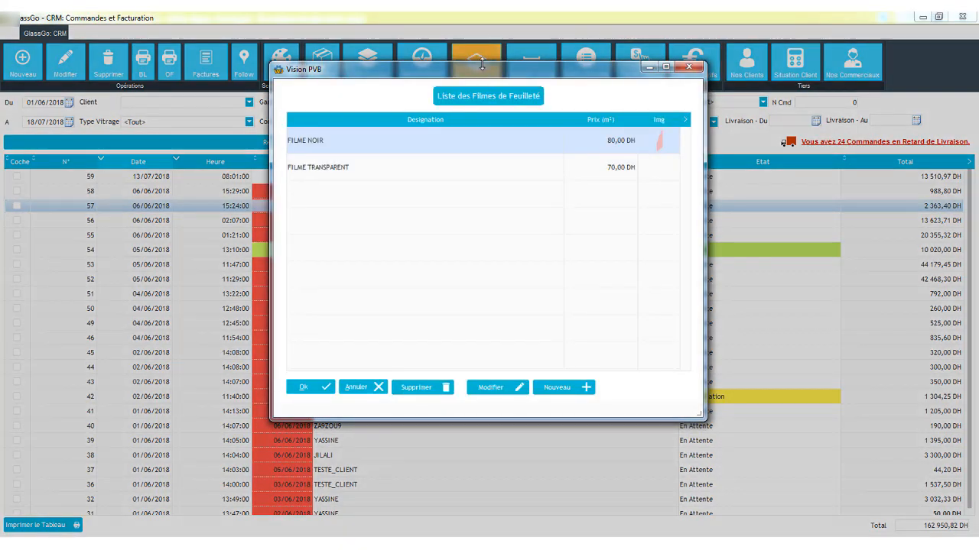
pyautogui.click(344, 174)
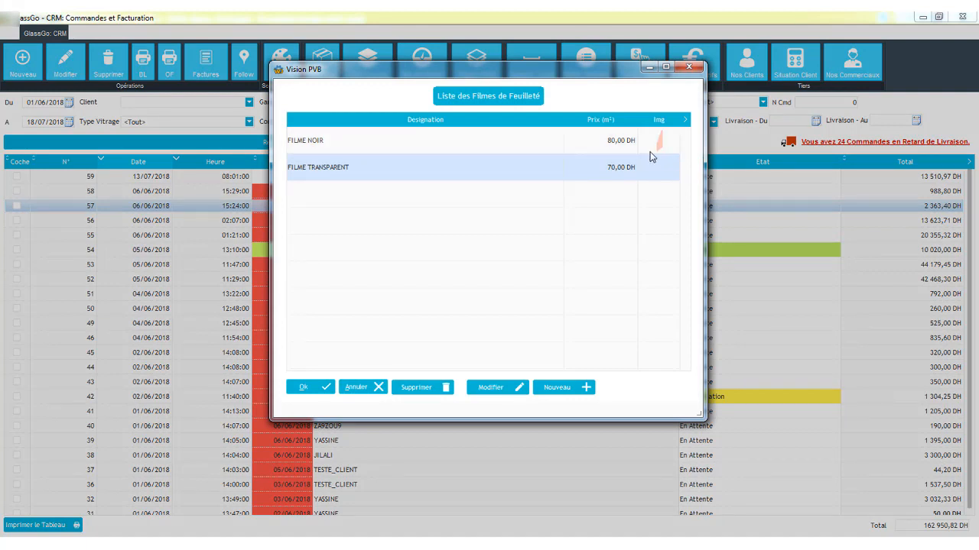
# - Add a glass spacing of 6 mm thickness priced at 22 DH per linear metre and confirm the spacing list
pyautogui.click(691, 69)
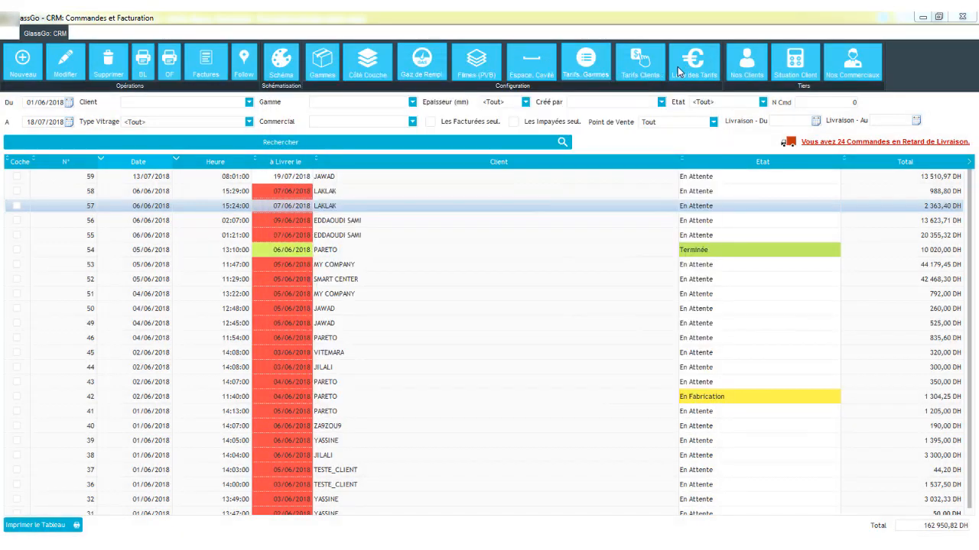
pyautogui.click(520, 77)
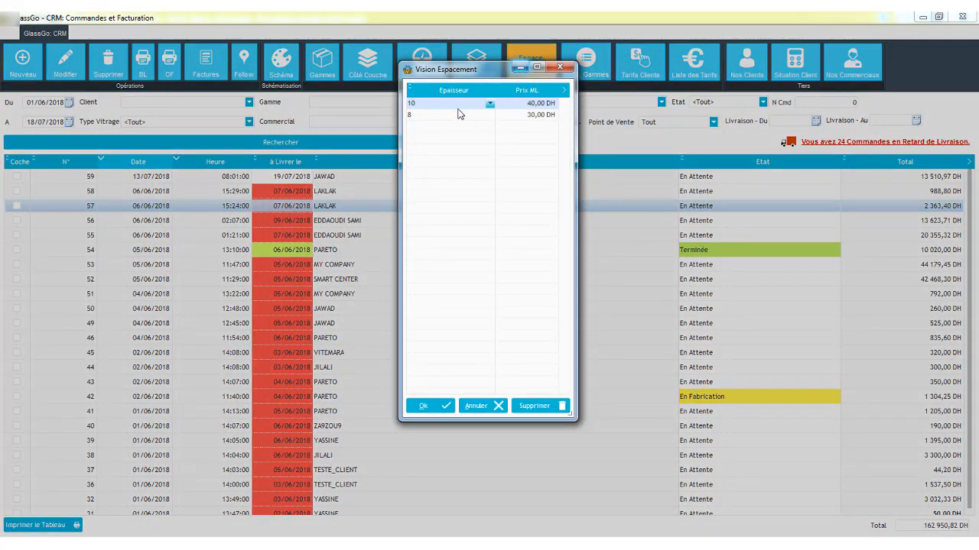
pyautogui.click(453, 125)
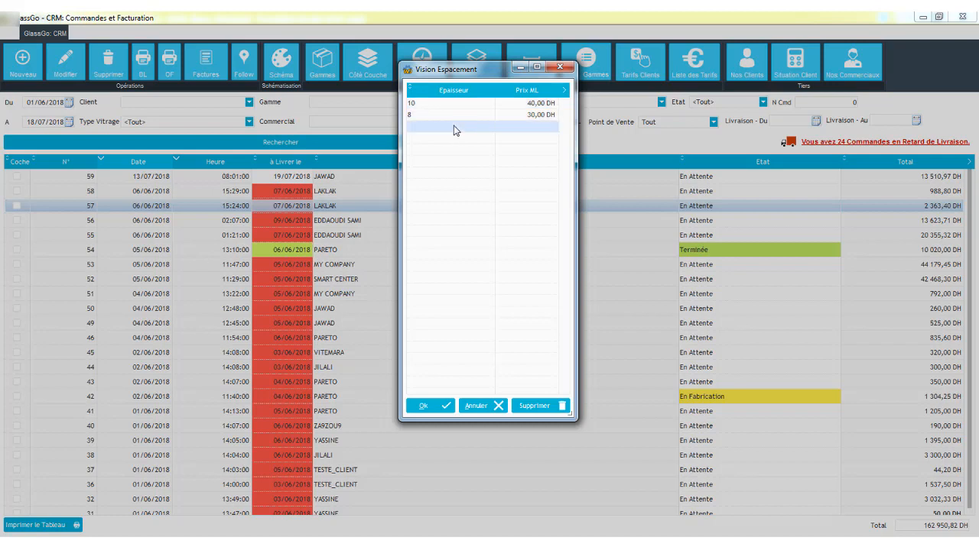
pyautogui.click(462, 126)
pyautogui.click(472, 127)
pyautogui.click(462, 145)
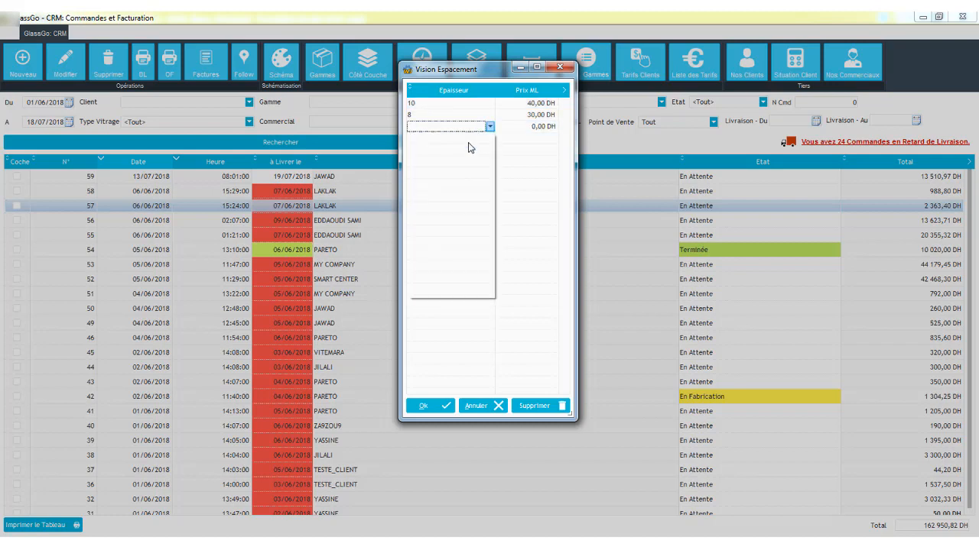
pyautogui.click(540, 129)
pyautogui.write('2')
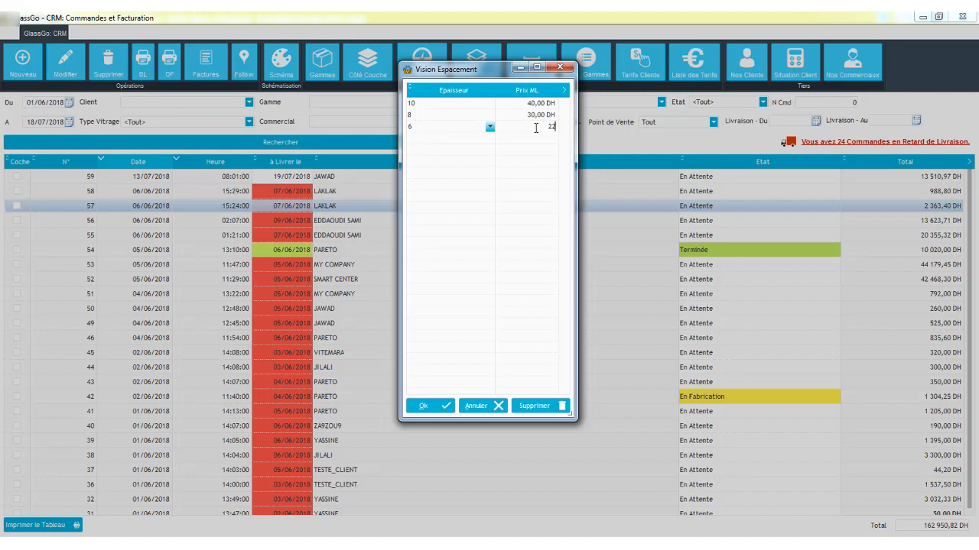
pyautogui.write('2')
pyautogui.click(456, 130)
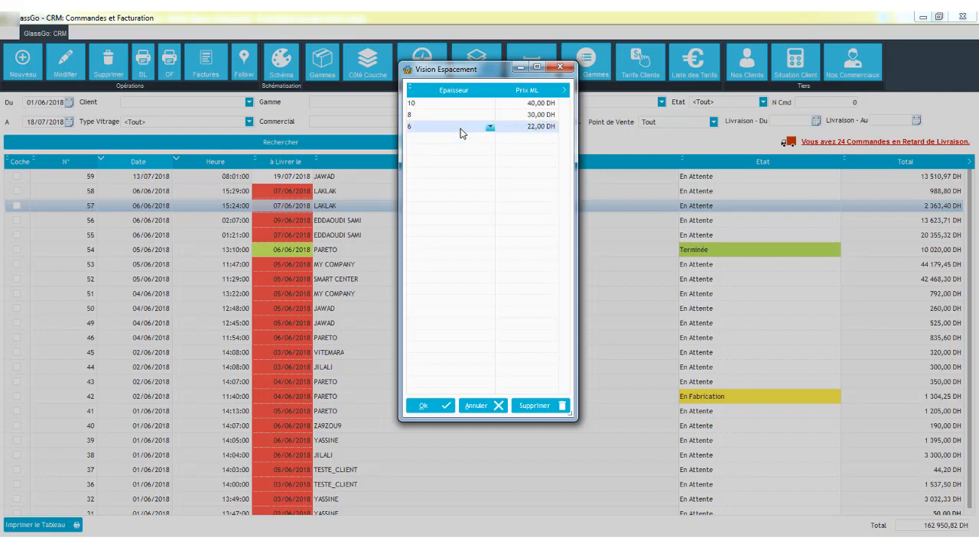
pyautogui.click(442, 407)
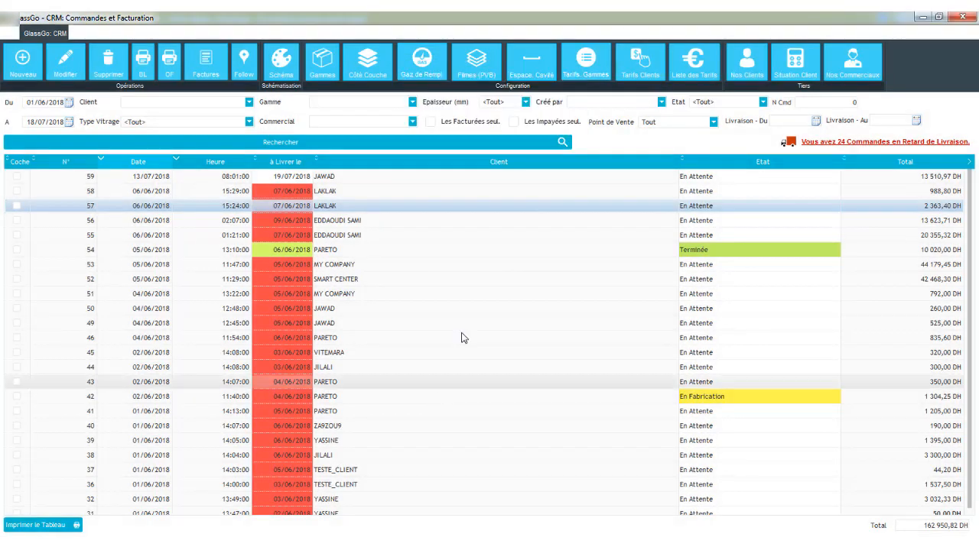
# - Open the range pricing table and view the pricing sheet for CLAIR 6 mm
pyautogui.click(584, 58)
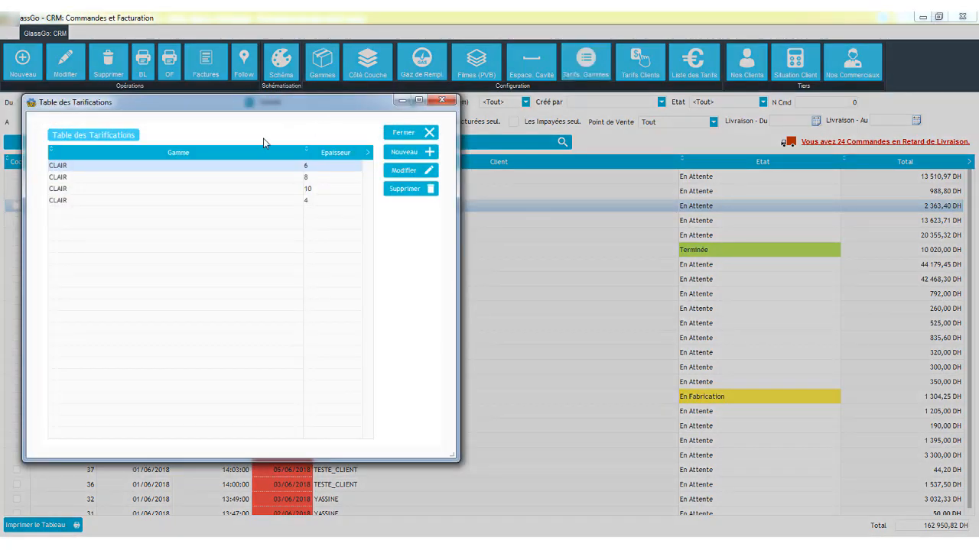
pyautogui.moveTo(269, 105); pyautogui.dragTo(358, 104)
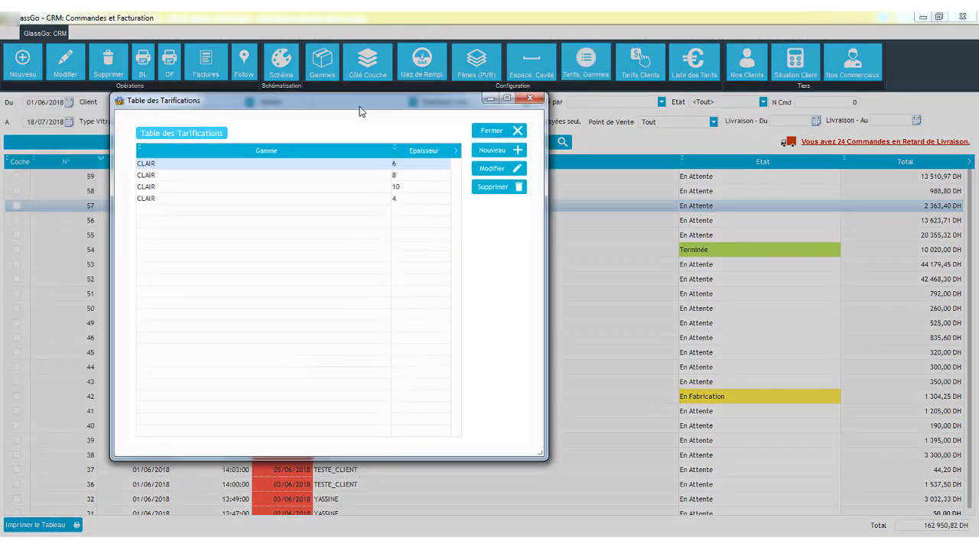
pyautogui.doubleClick(235, 169)
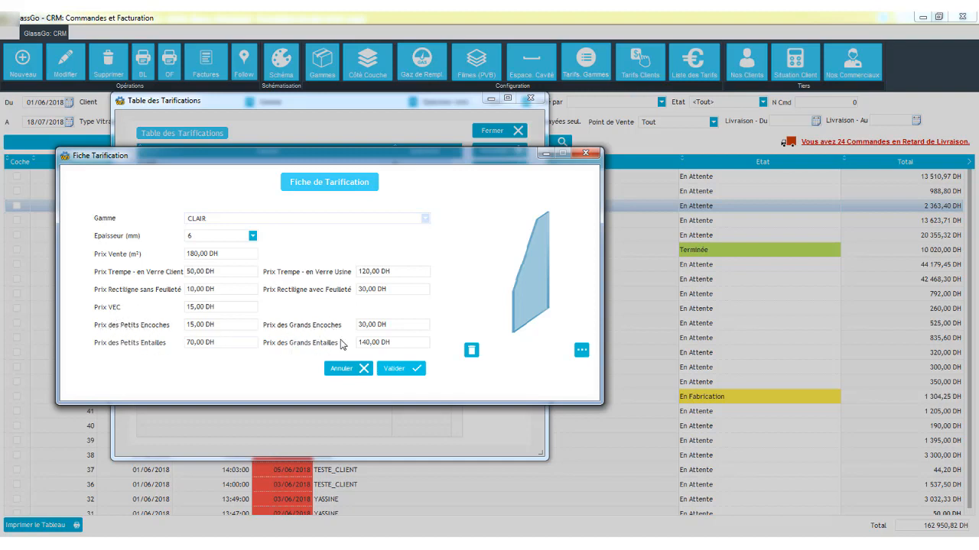
pyautogui.click(596, 153)
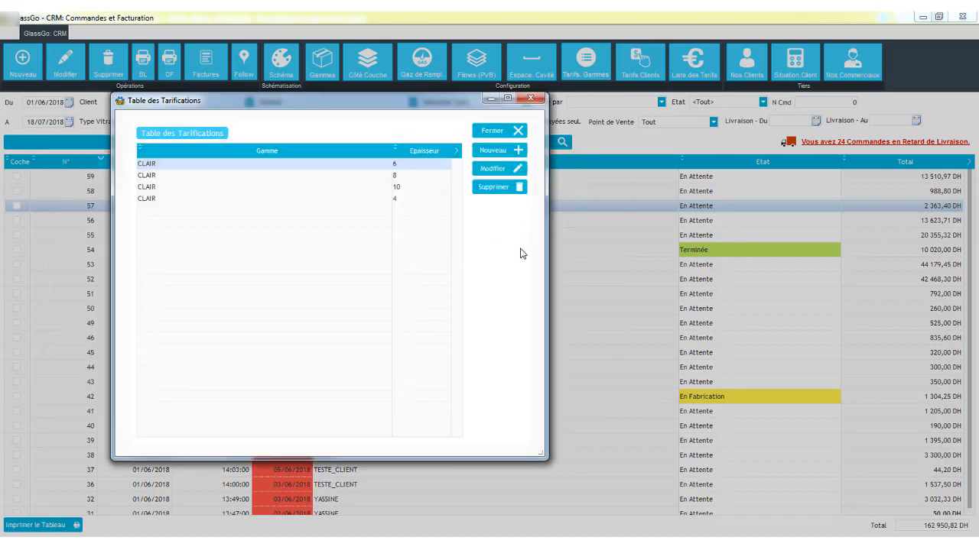
pyautogui.click(502, 152)
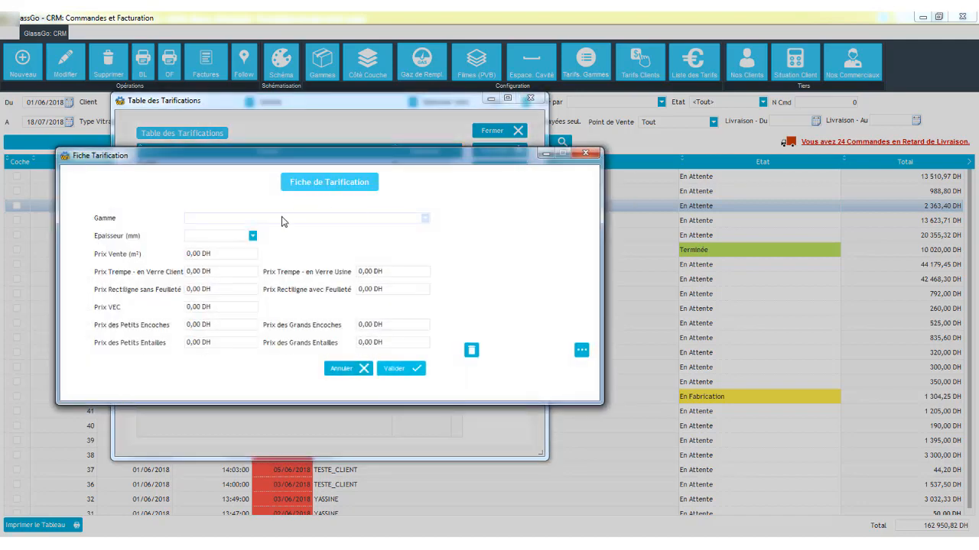
pyautogui.click(288, 219)
pyautogui.click(224, 240)
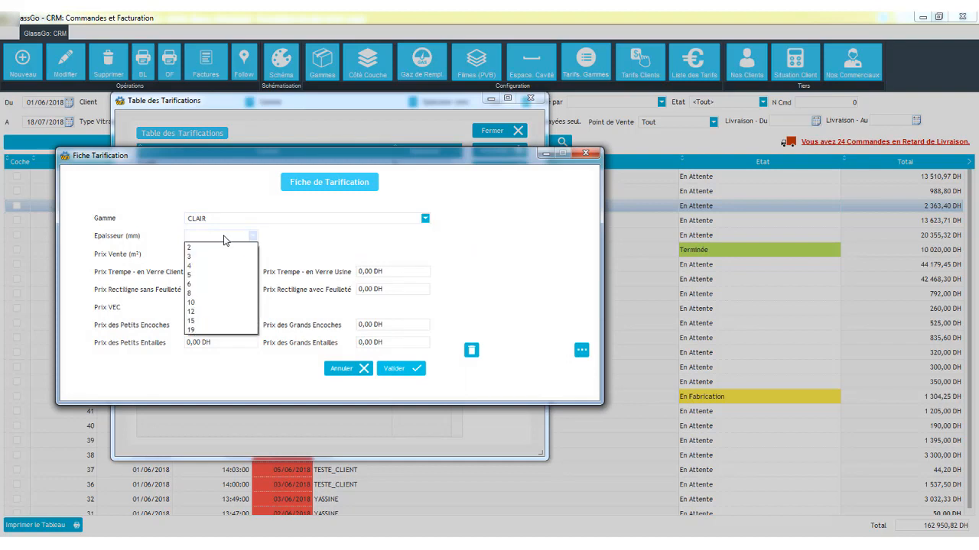
pyautogui.click(197, 306)
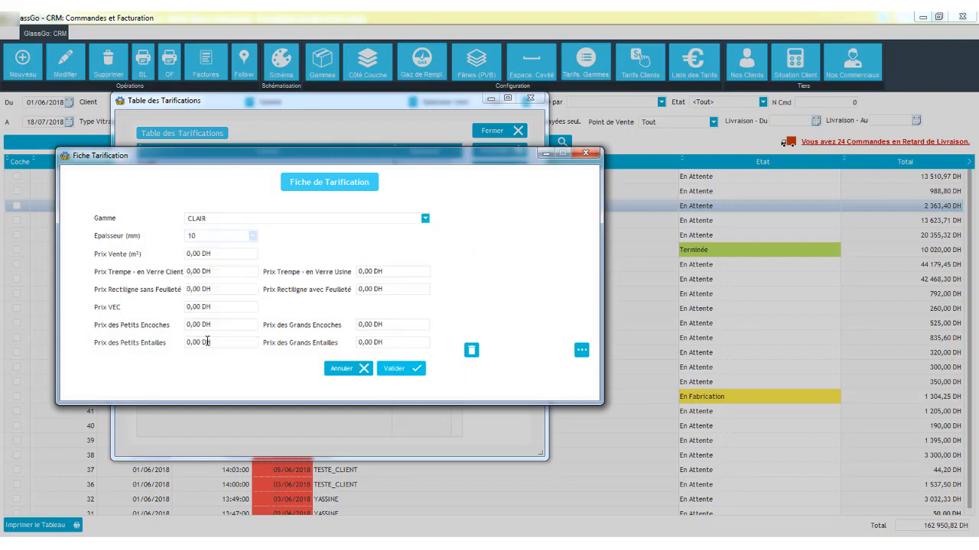
pyautogui.click(585, 155)
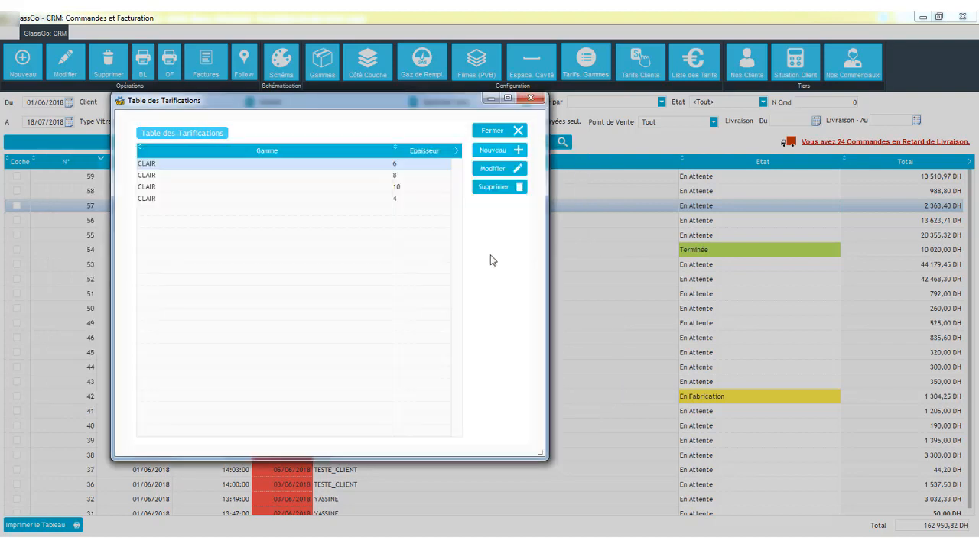
pyautogui.click(530, 98)
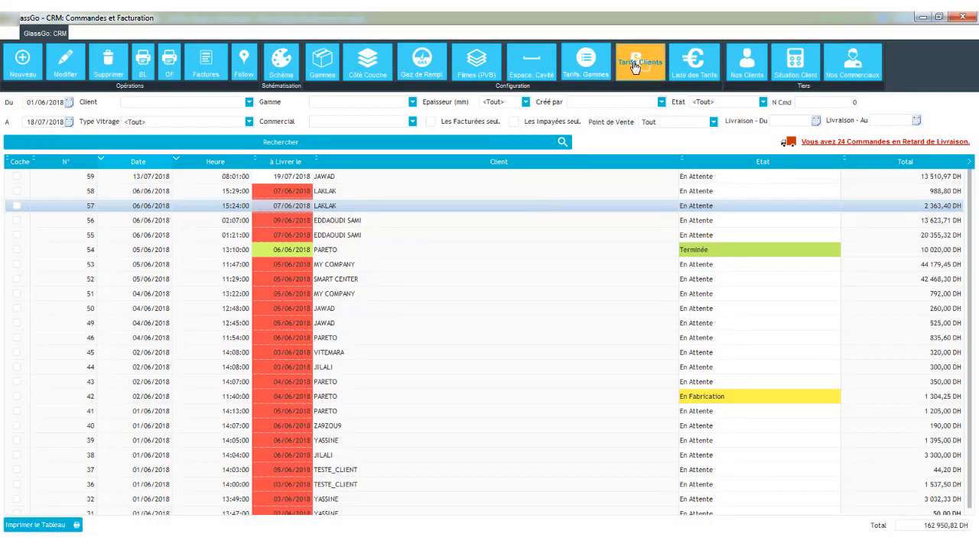
# - Open the client pricing grids, choose a client, and show its range pricing grid
pyautogui.click(634, 67)
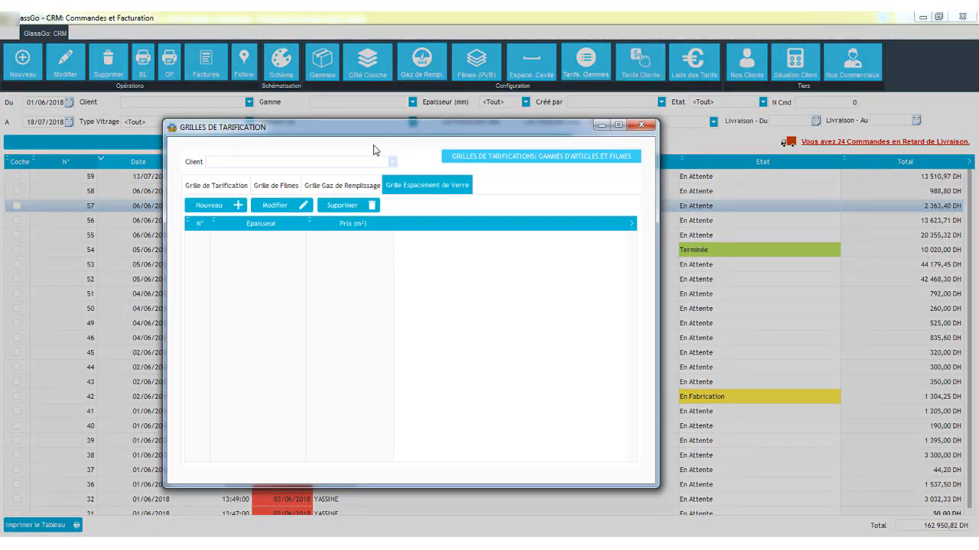
pyautogui.click(362, 162)
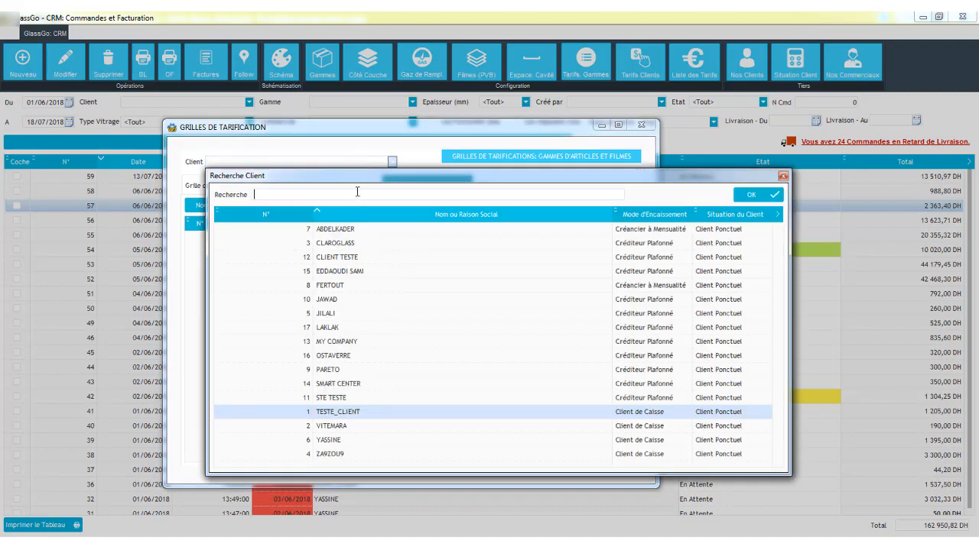
pyautogui.click(349, 232)
pyautogui.doubleClick(350, 231)
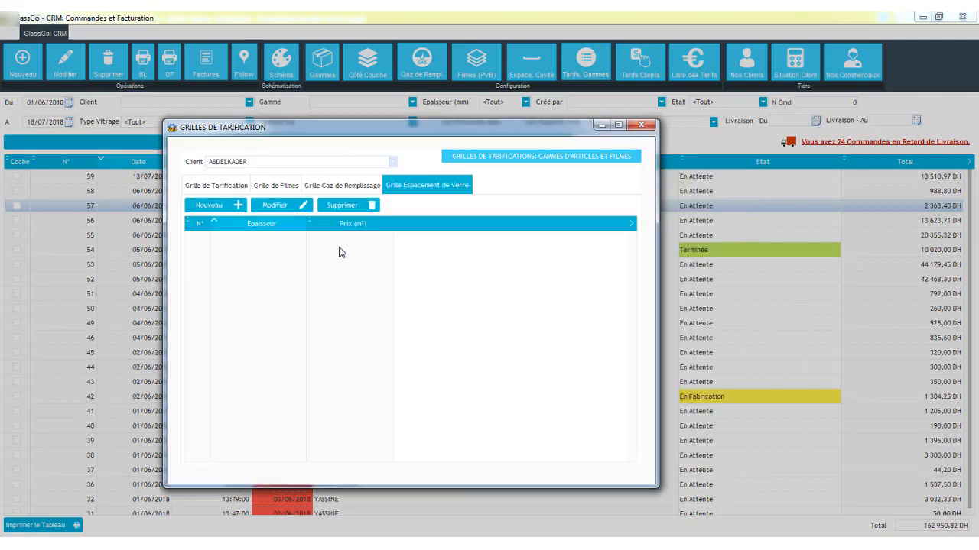
pyautogui.click(216, 185)
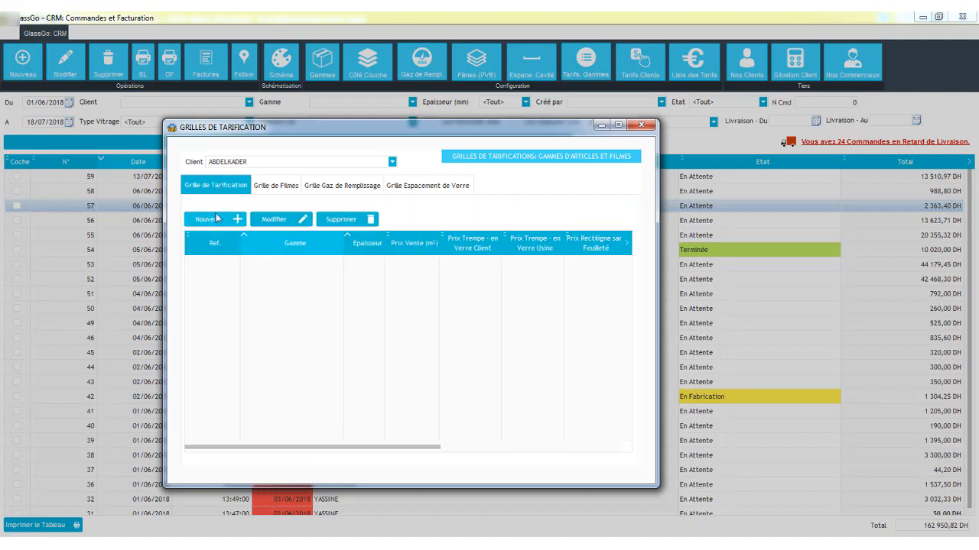
pyautogui.click(219, 222)
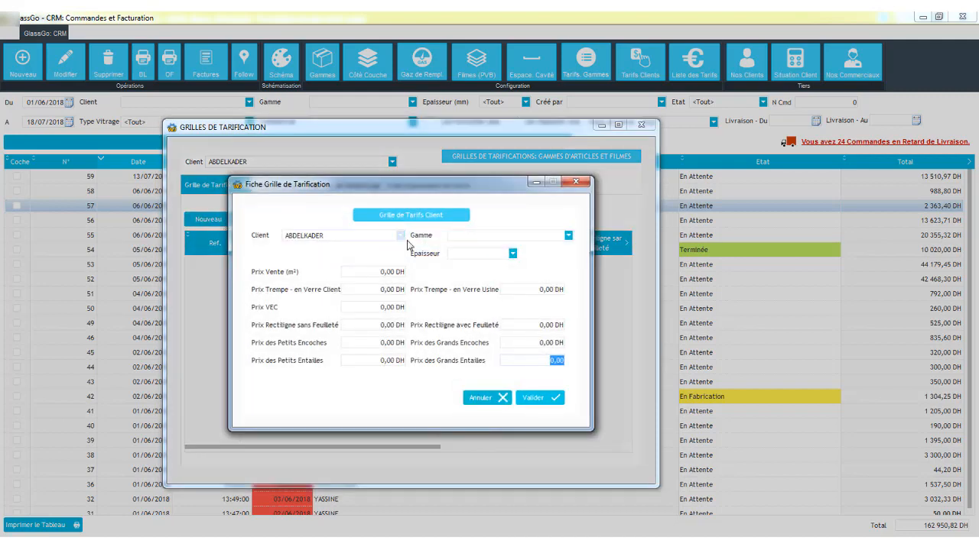
pyautogui.click(475, 237)
pyautogui.click(472, 255)
pyautogui.click(512, 253)
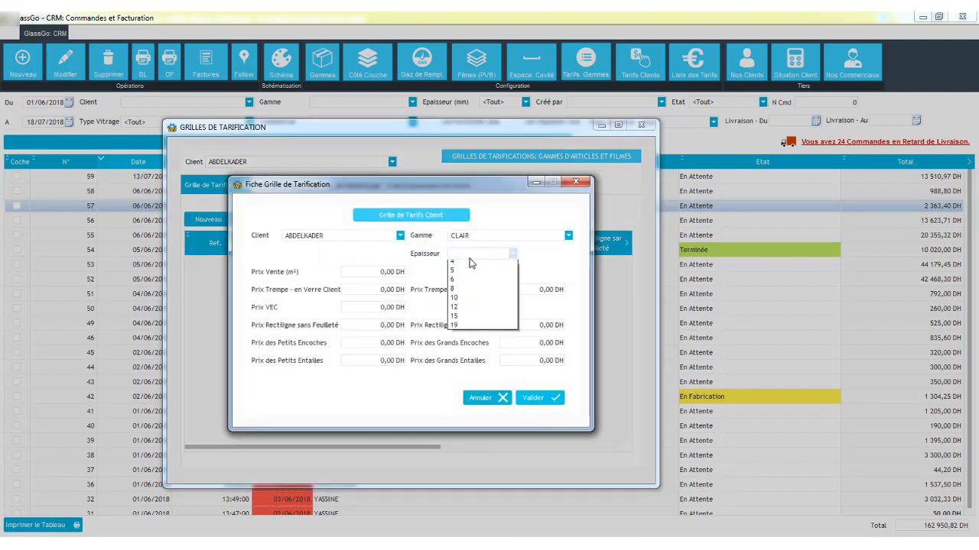
pyautogui.click(455, 321)
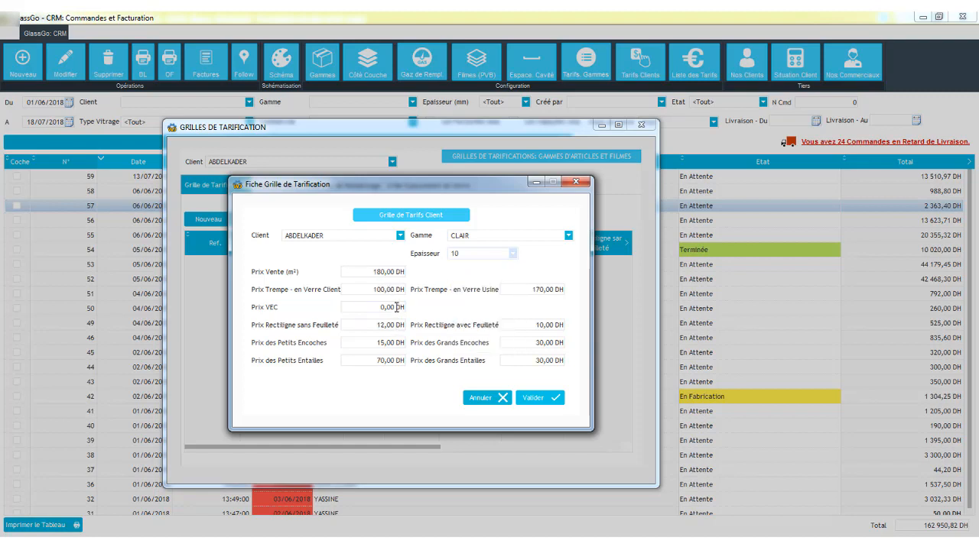
pyautogui.click(502, 397)
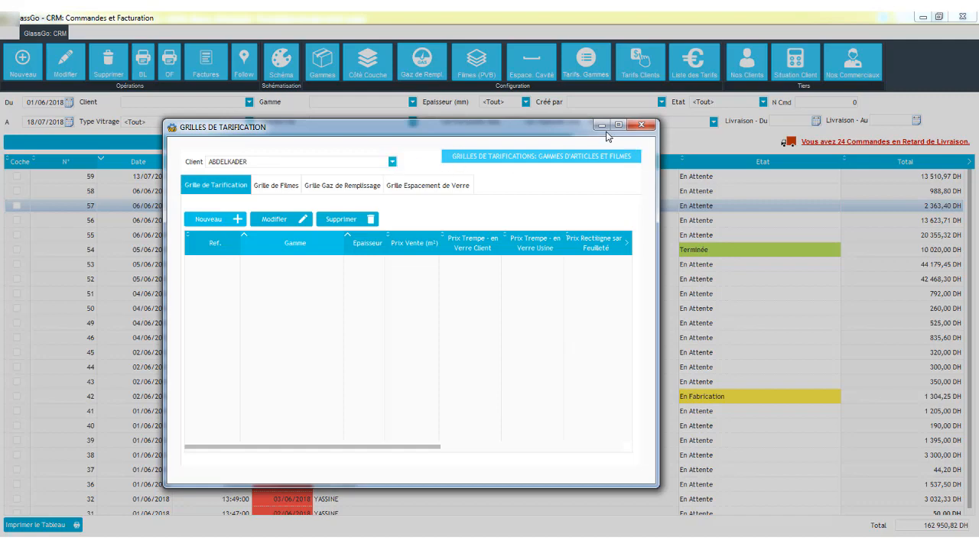
pyautogui.click(641, 125)
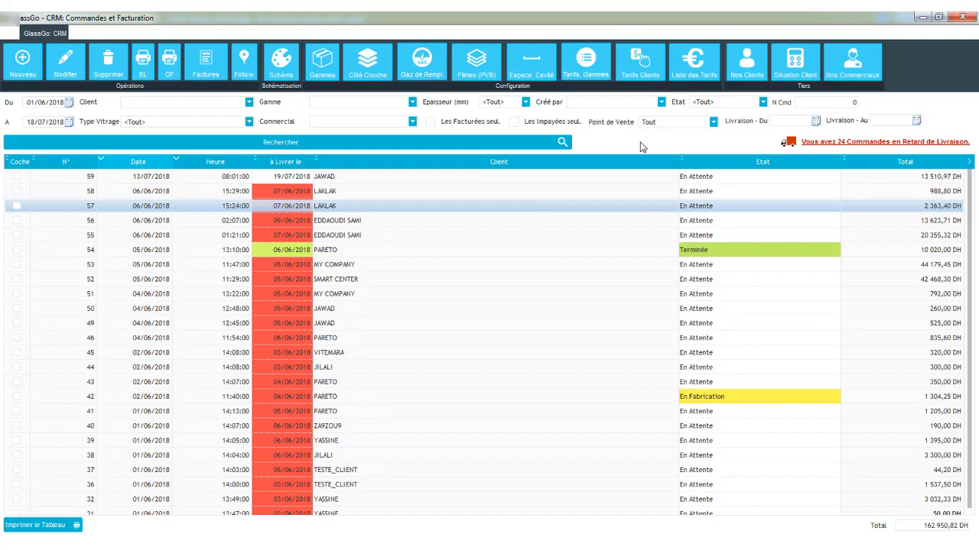
# - View the complete price list of all ranges, films, gases and spacings
pyautogui.click(702, 76)
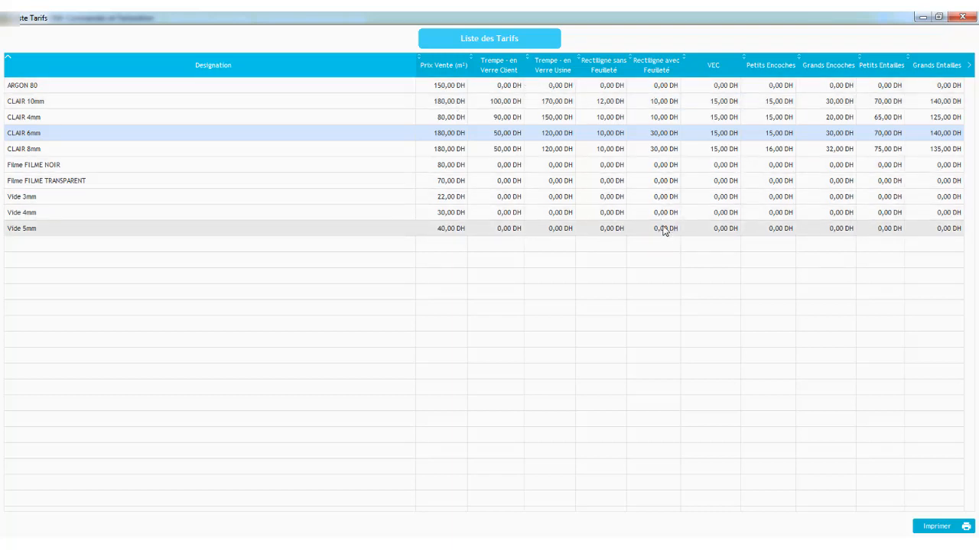
pyautogui.click(960, 17)
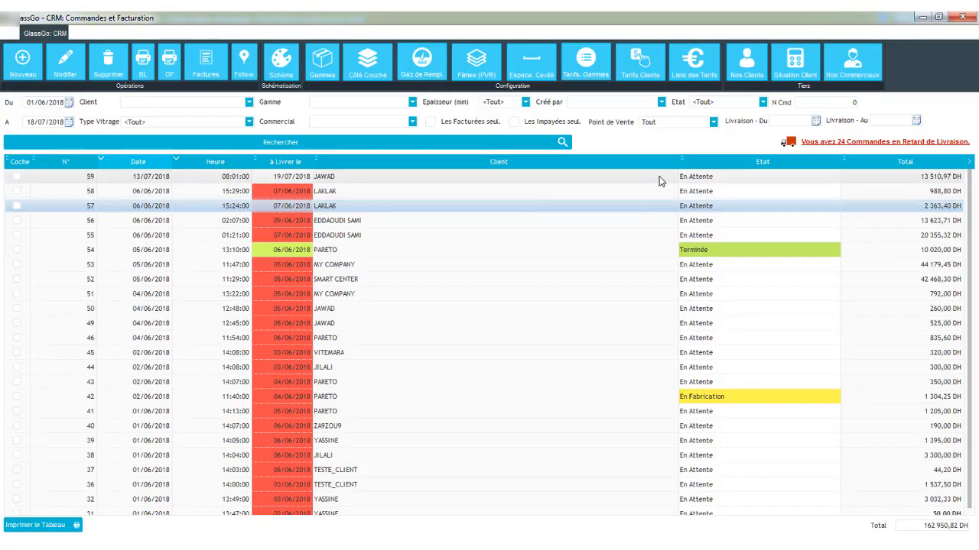
# - Open the client table and start a new Entreprise client named MAROCVERRE
pyautogui.click(734, 76)
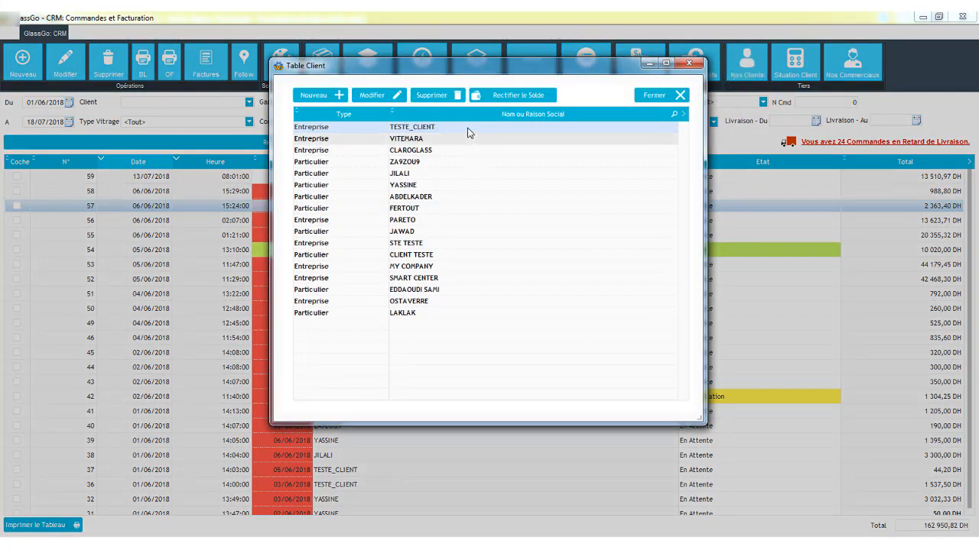
pyautogui.doubleClick(390, 302)
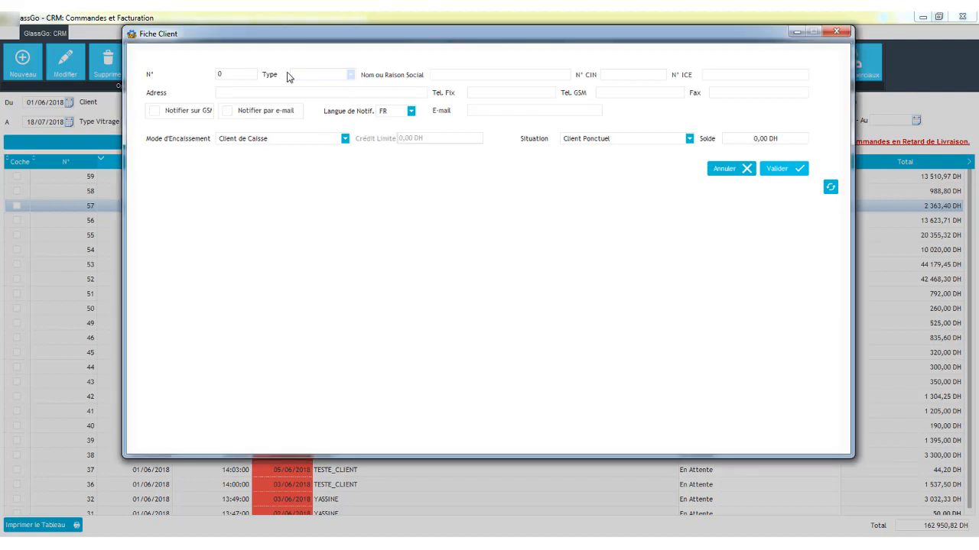
pyautogui.click(297, 78)
pyautogui.click(312, 95)
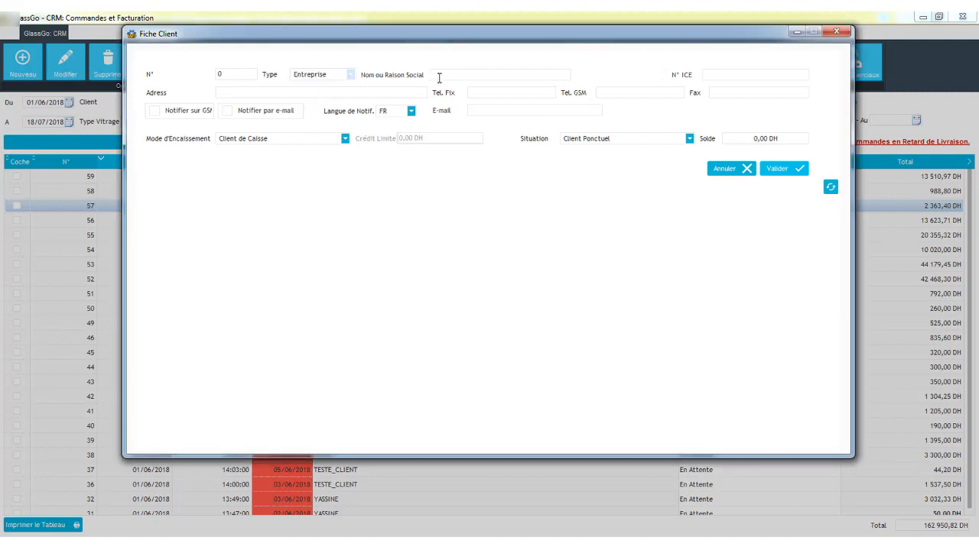
pyautogui.click(462, 75)
pyautogui.press('capslock')
pyautogui.write('%AROC')
pyautogui.press('BackSpace')
pyautogui.press('BackSpace')
pyautogui.press('BackSpace')
pyautogui.press('BackSpace')
pyautogui.press('BackSpace')
pyautogui.write('MAROCVERRE')
# - Enter the client's ICE number, the address CASABLANCA, and its landline and mobile phone numbers
pyautogui.click(709, 75)
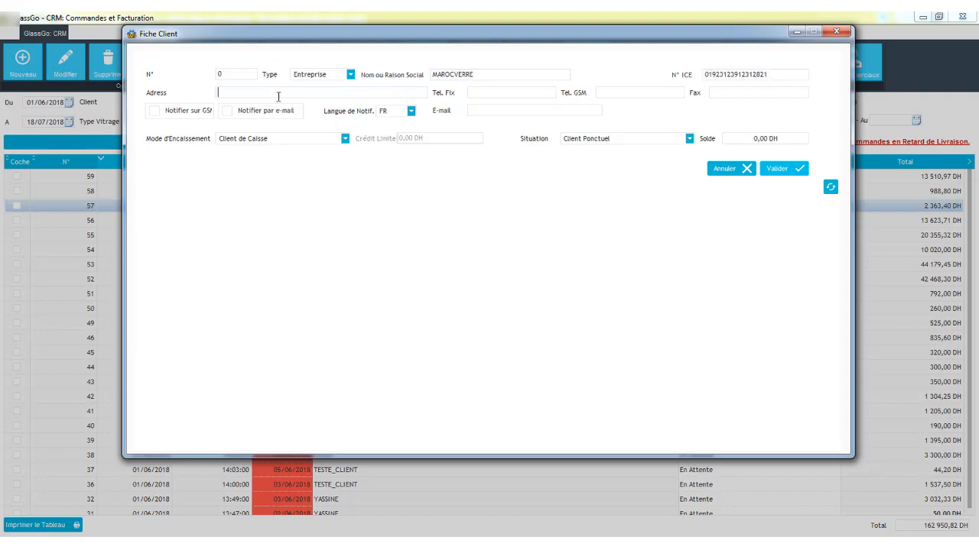
pyautogui.write('CASABLANCA')
pyautogui.press('Tab')
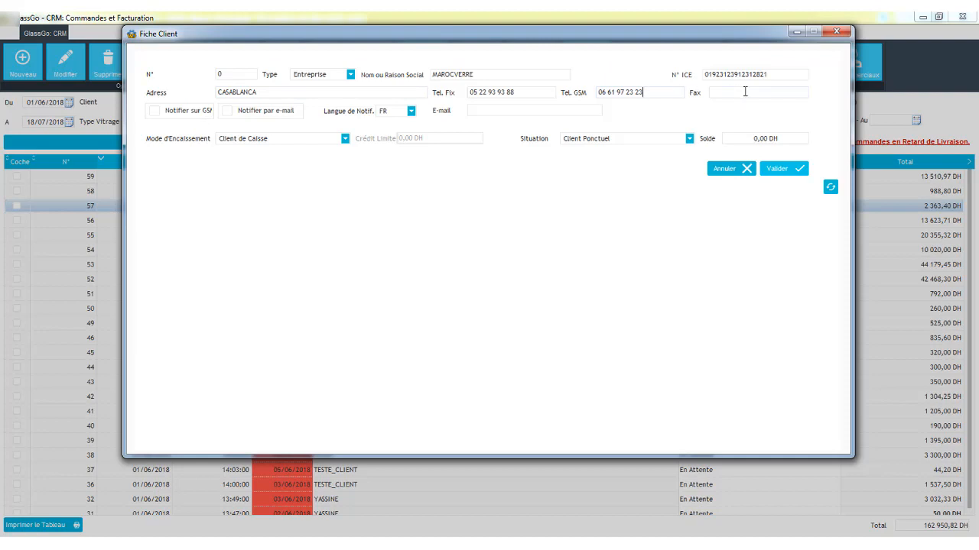
# - Enable the client's notifications by GSM and by e-mail, keeping FR as the notification language
pyautogui.click(161, 114)
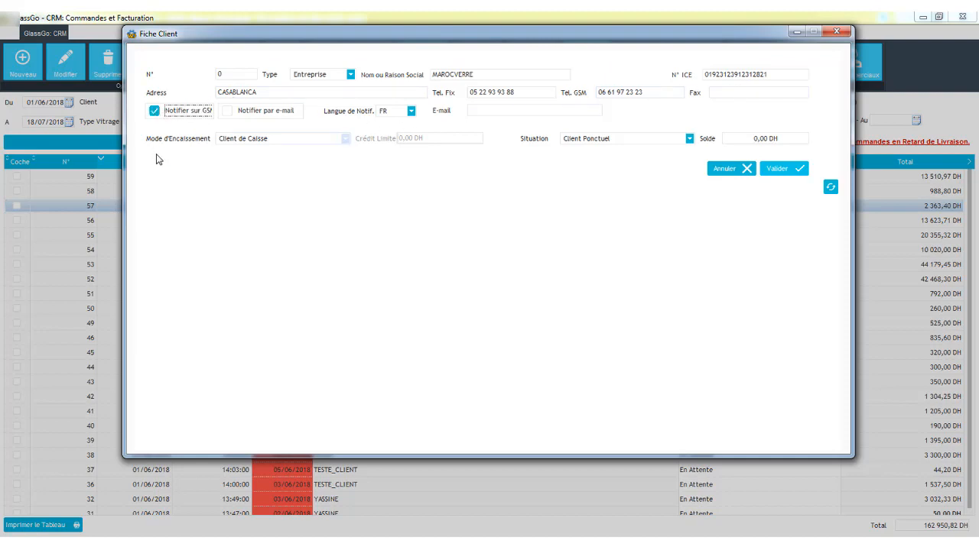
pyautogui.click(226, 115)
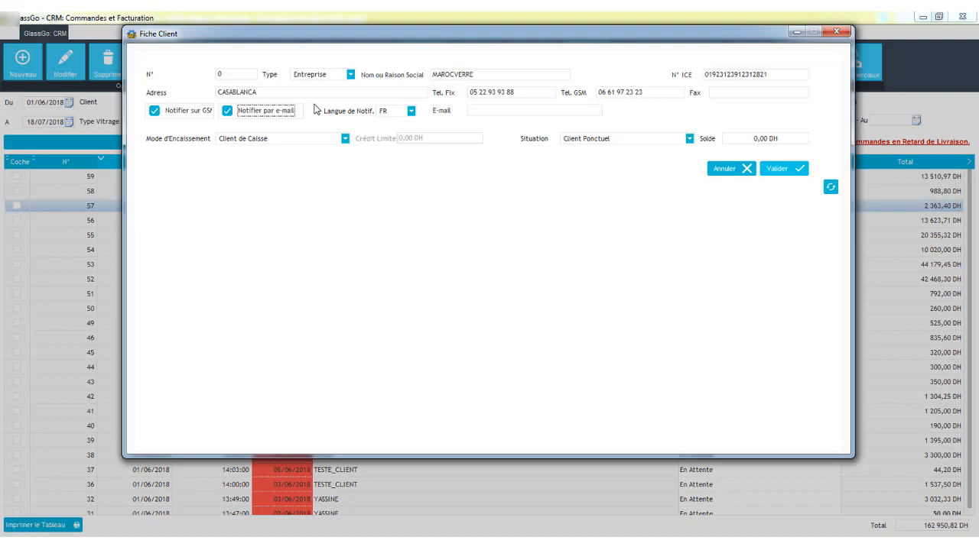
pyautogui.click(394, 114)
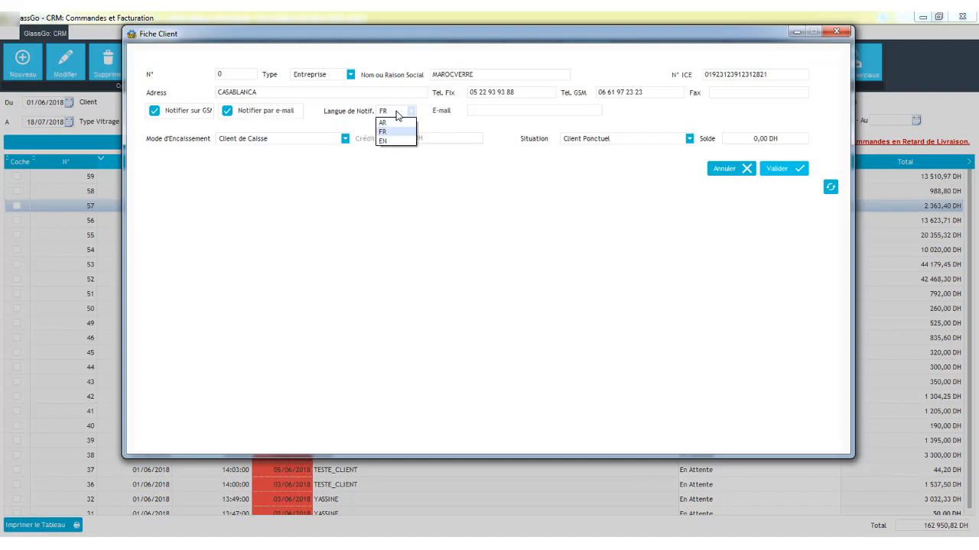
# - Fill in the client's e-mail address
pyautogui.click(490, 113)
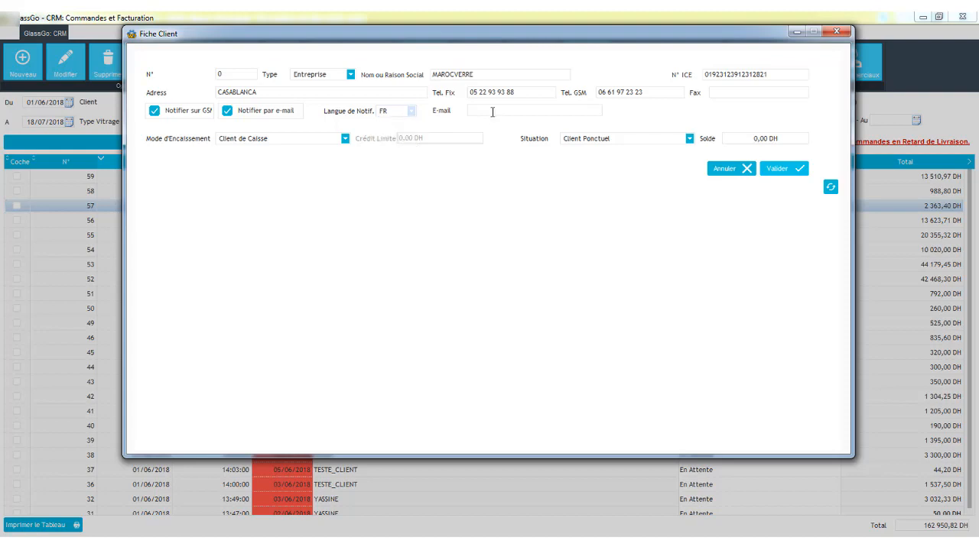
pyautogui.write('MAROC')
pyautogui.hotkey('ctrl', 'a')
pyautogui.press('BackSpace')
pyautogui.press('capslock')
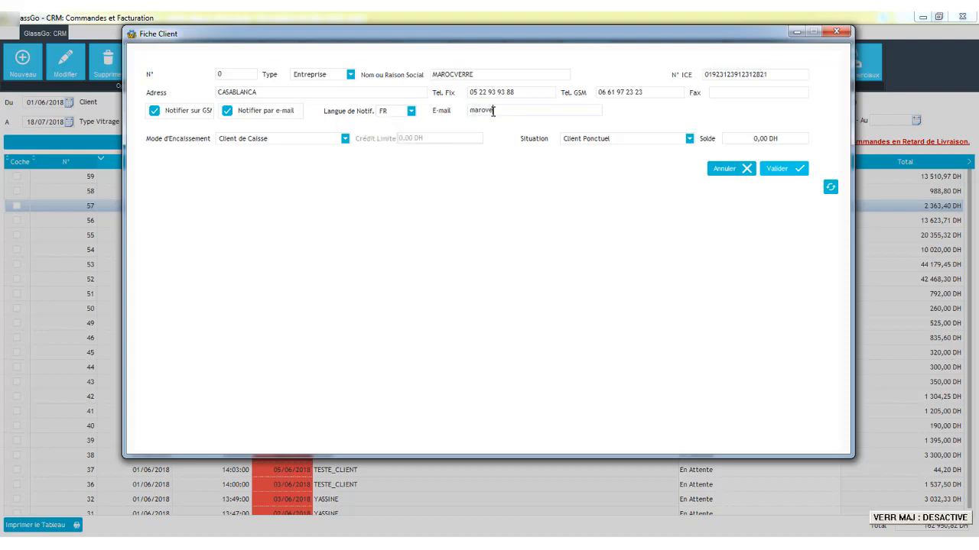
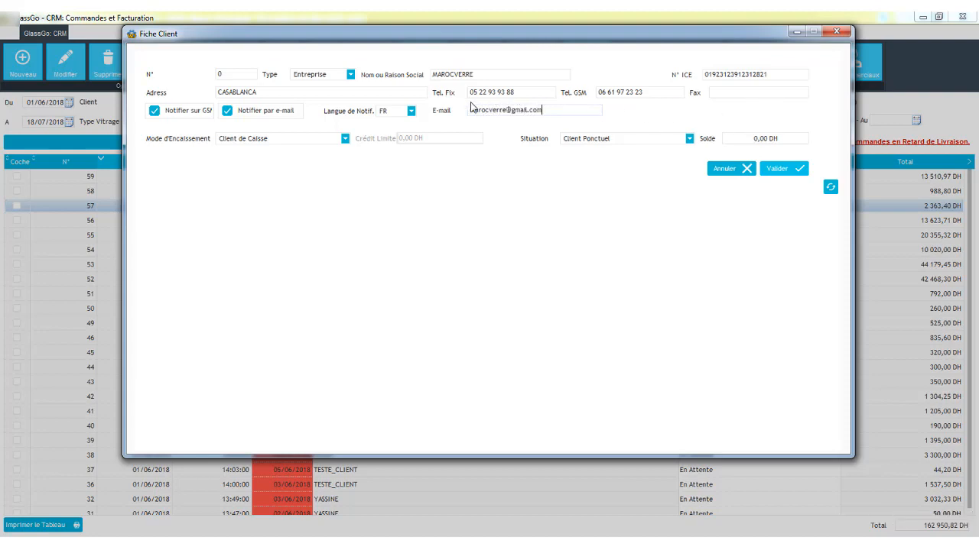
# - Set the payment mode to Créditeur Plafonné with a credit limit of 120 000 DH
pyautogui.click(268, 138)
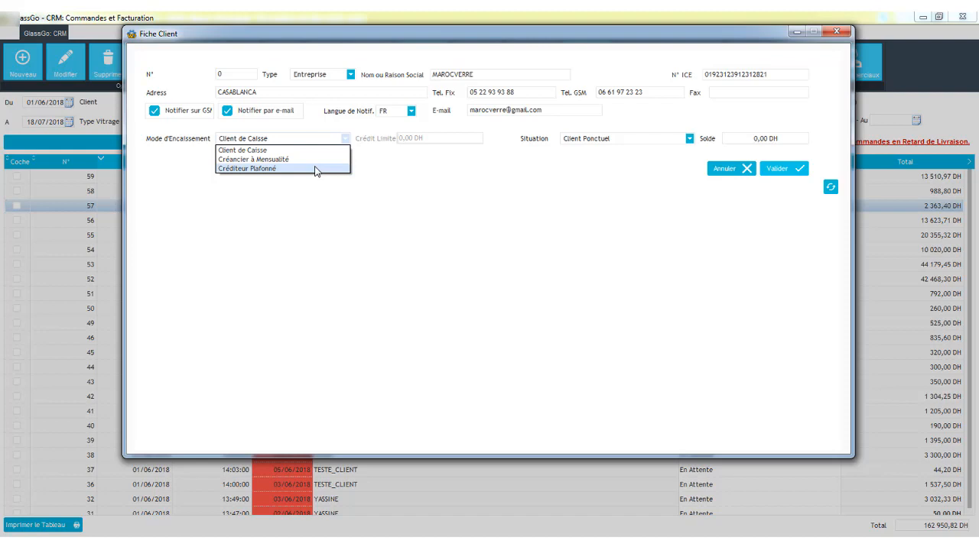
pyautogui.click(315, 168)
pyautogui.click(407, 137)
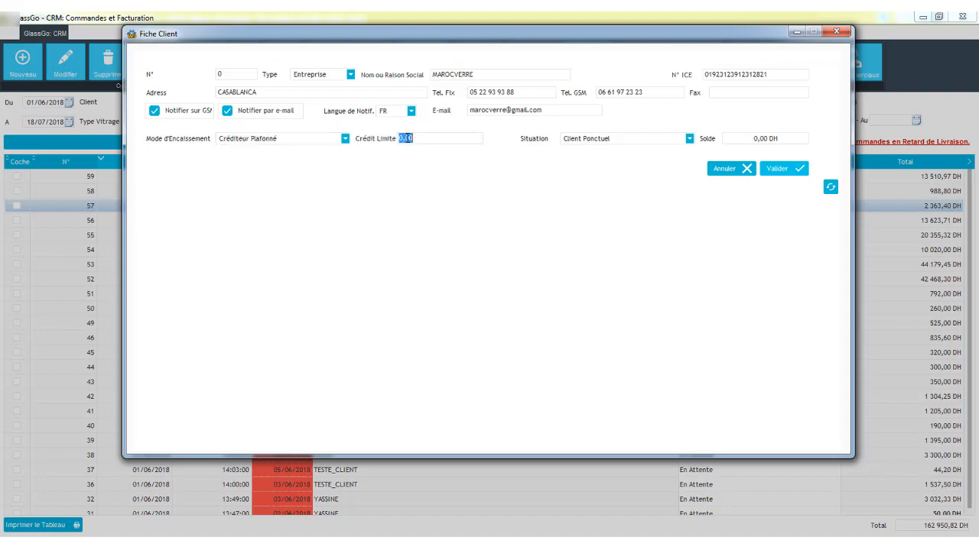
pyautogui.press('capslock')
pyautogui.write('100')
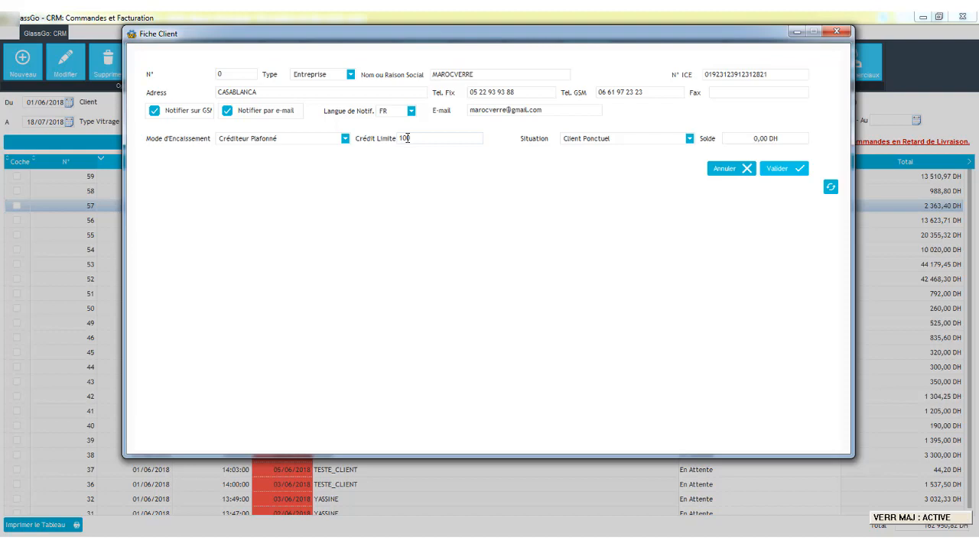
pyautogui.press('BackSpace')
pyautogui.press('BackSpace')
pyautogui.write('20000')
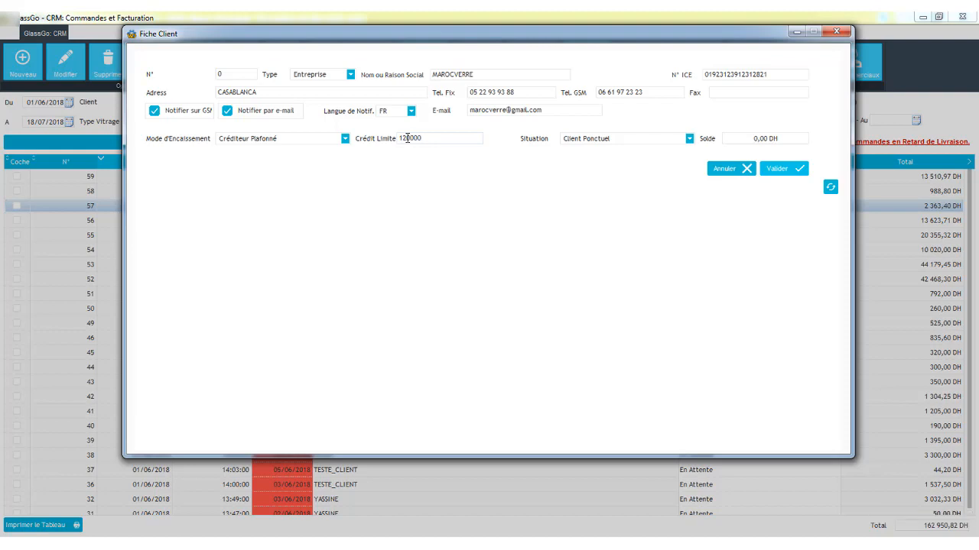
pyautogui.press('Tab')
# - Keep the situation as Client Ponctuel and save the new client record
pyautogui.click(690, 139)
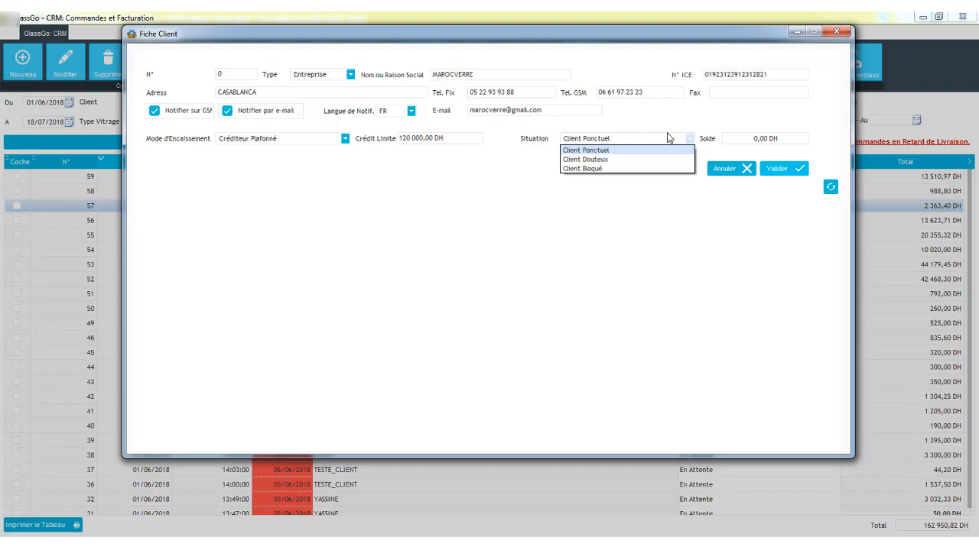
pyautogui.click(682, 124)
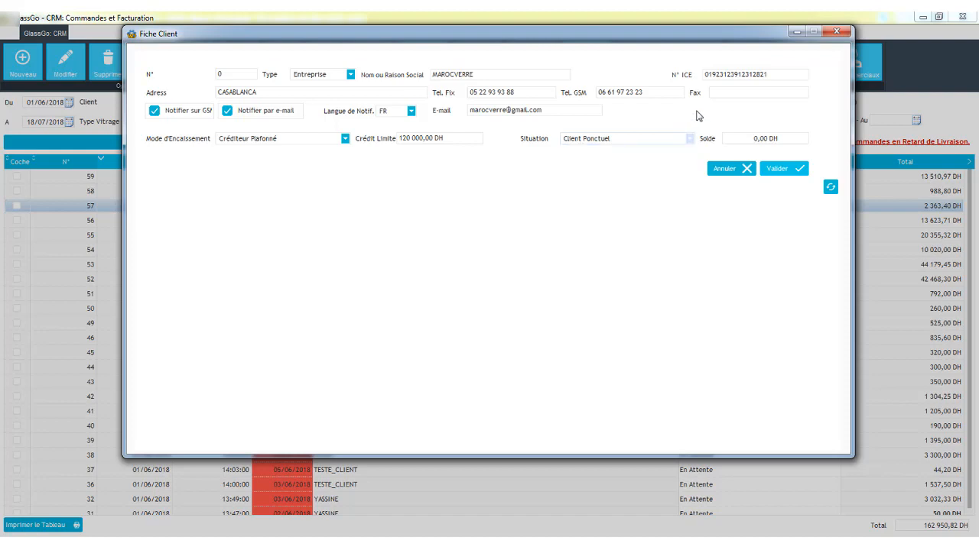
pyautogui.click(781, 168)
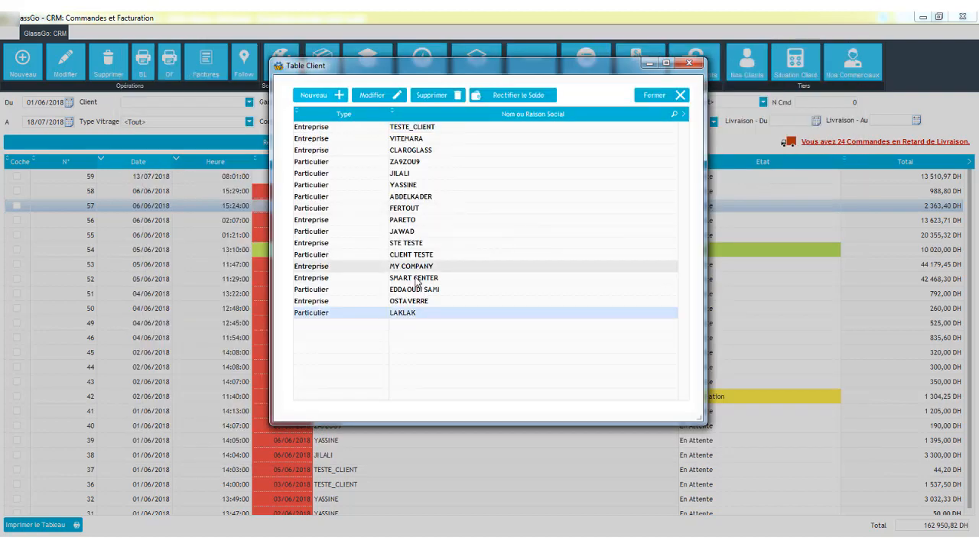
# - Sort the client table by name, locate MAROCVERRE, and close the table
pyautogui.click(457, 117)
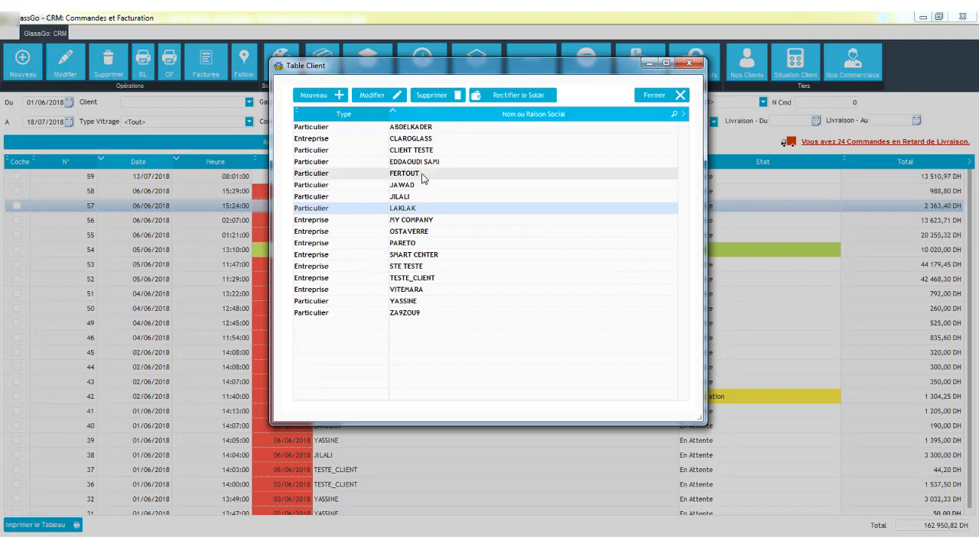
pyautogui.click(680, 95)
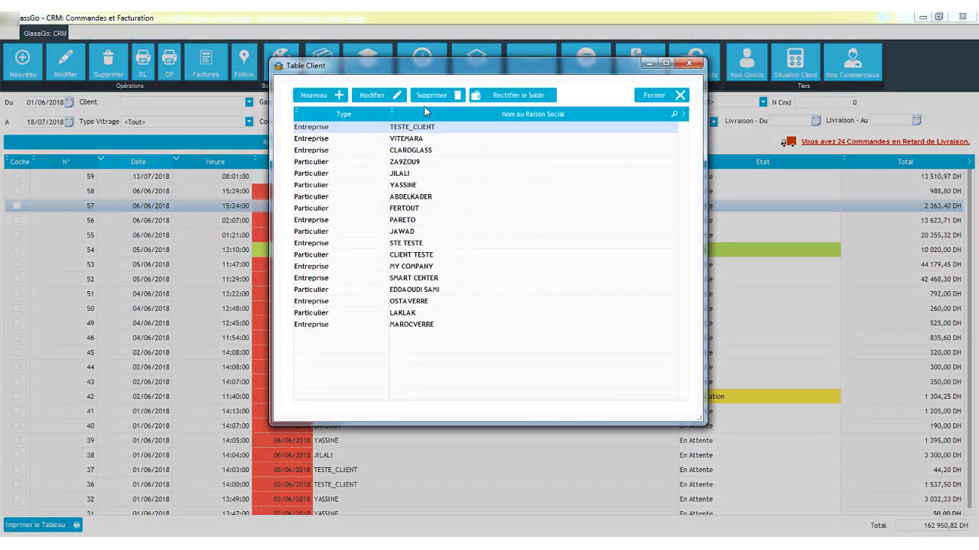
pyautogui.click(423, 110)
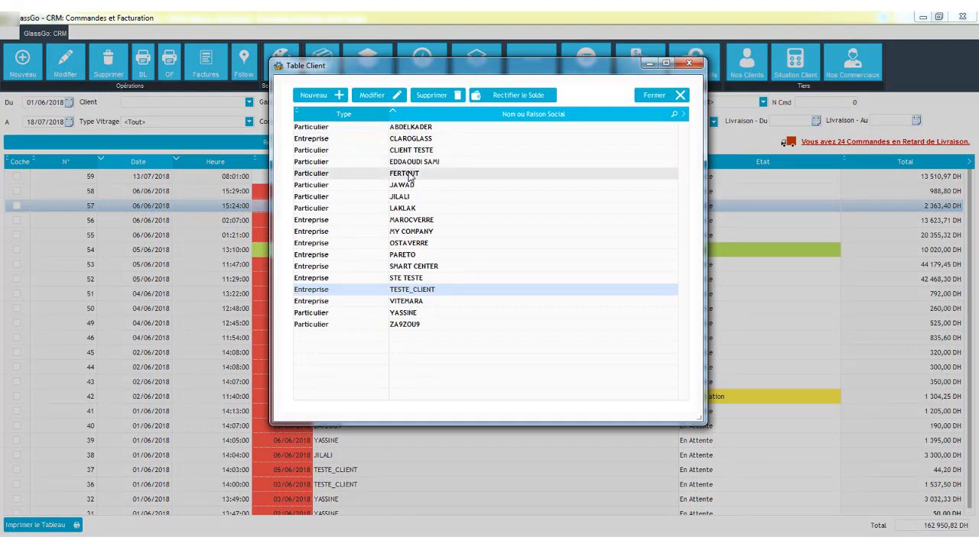
pyautogui.click(409, 220)
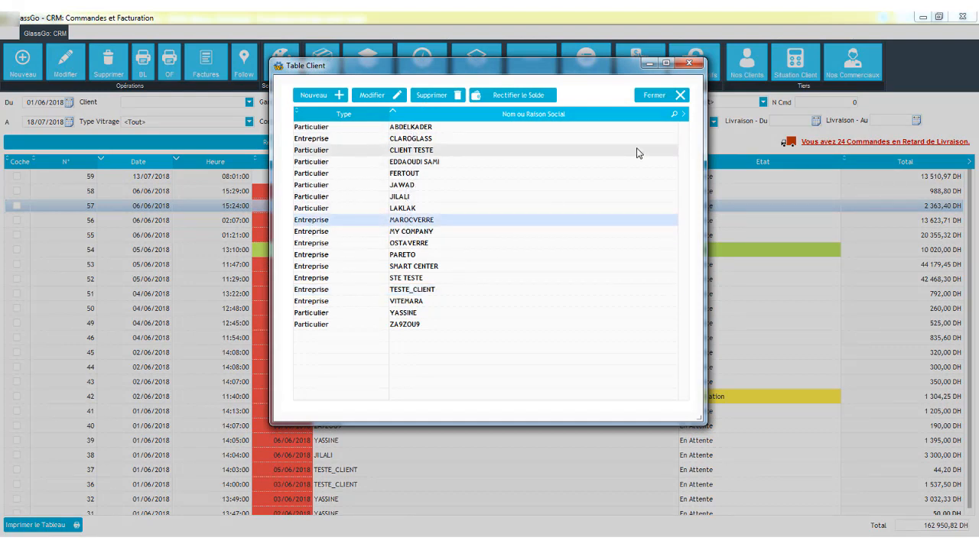
pyautogui.click(699, 64)
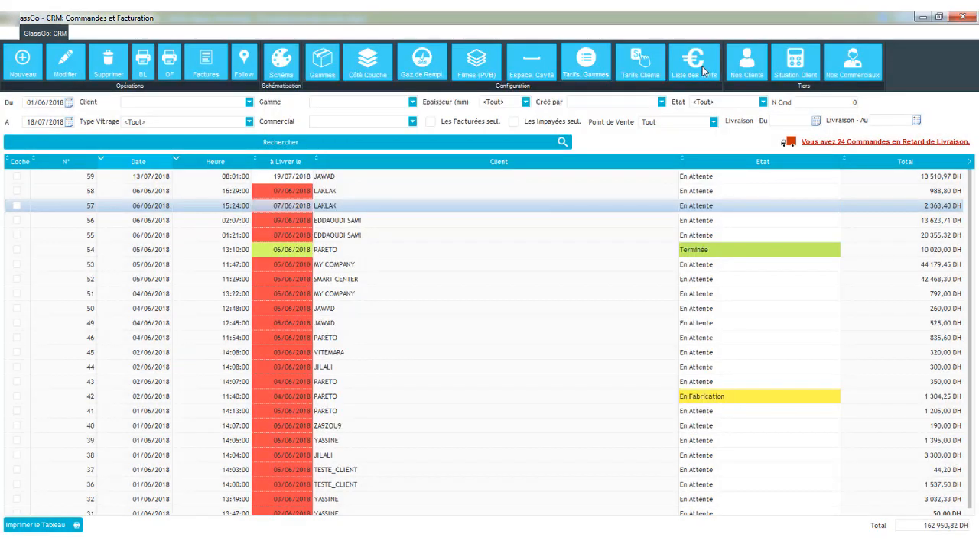
# - Review the salespeople list and a blank salesperson form, closing both without saving
pyautogui.click(851, 77)
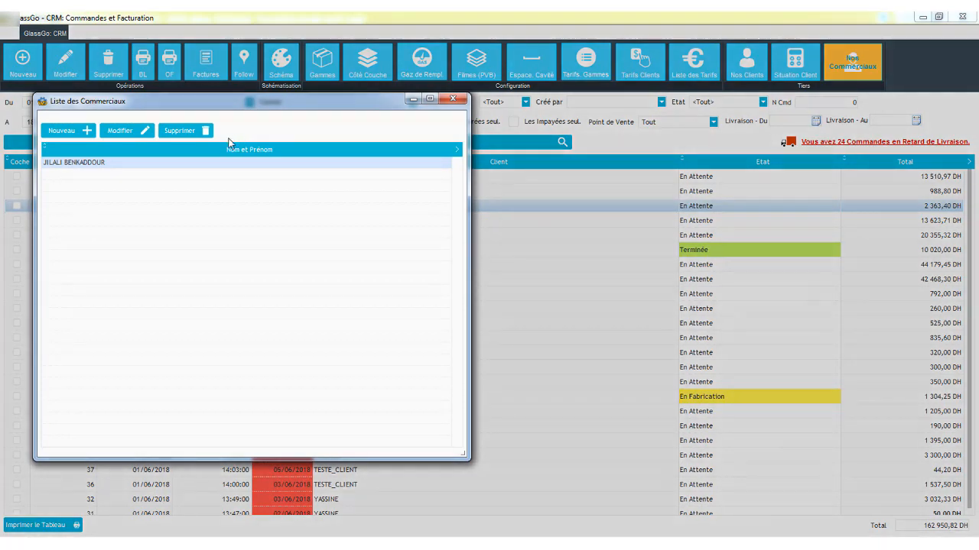
pyautogui.click(77, 135)
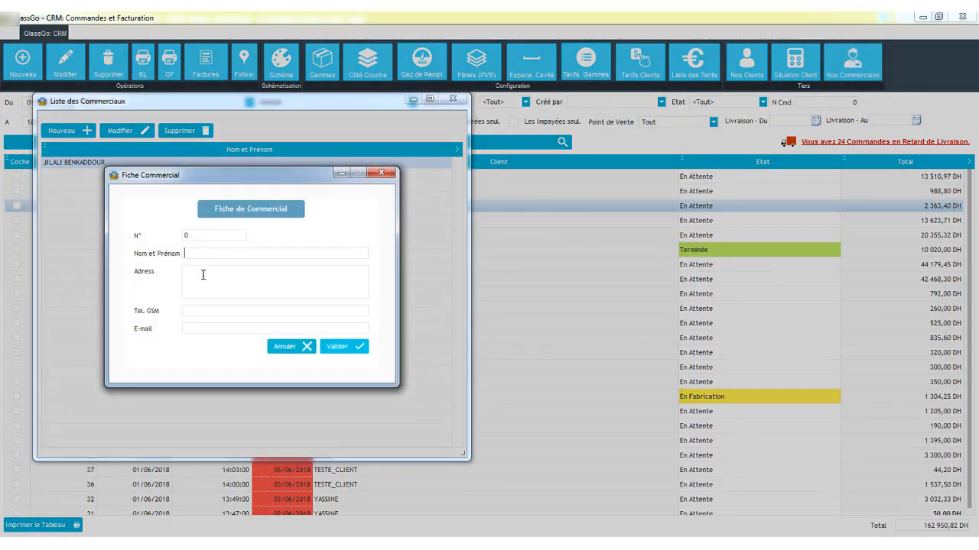
pyautogui.click(203, 275)
pyautogui.click(381, 173)
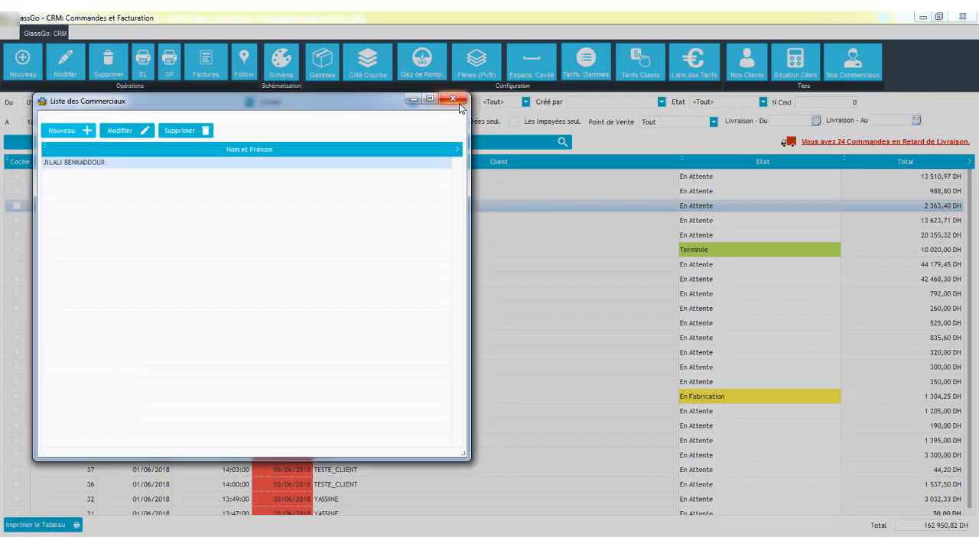
pyautogui.click(453, 98)
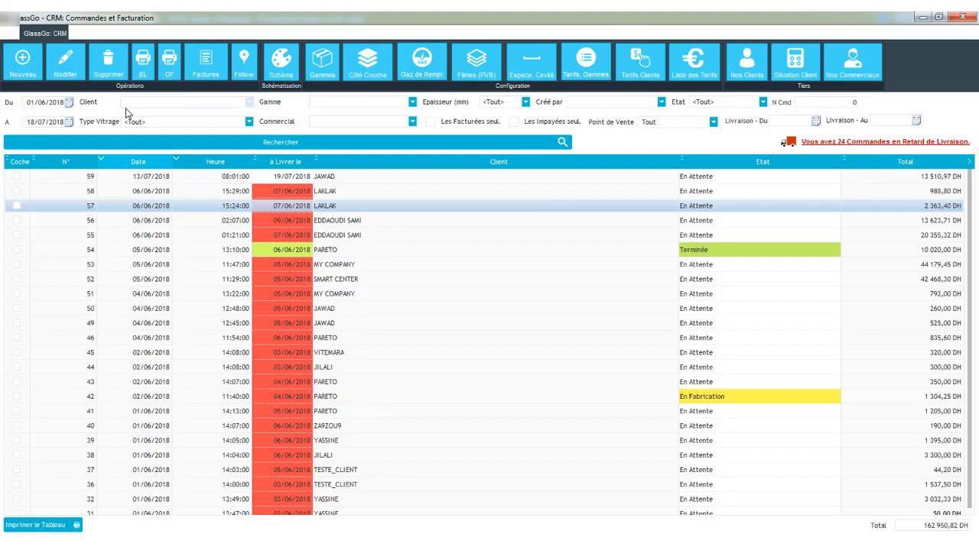
# - Start a new order and review its status options, keeping En Attente
pyautogui.click(40, 79)
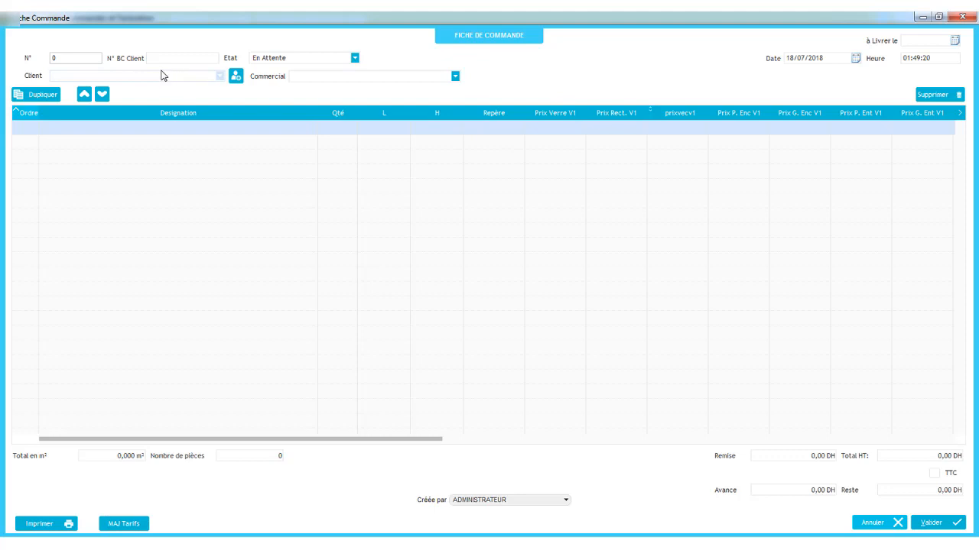
pyautogui.doubleClick(208, 22)
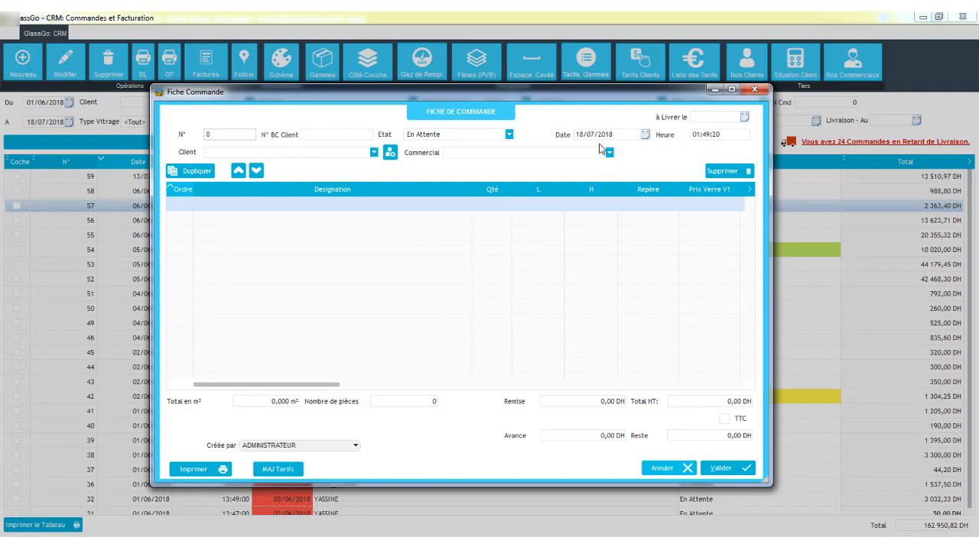
pyautogui.click(508, 135)
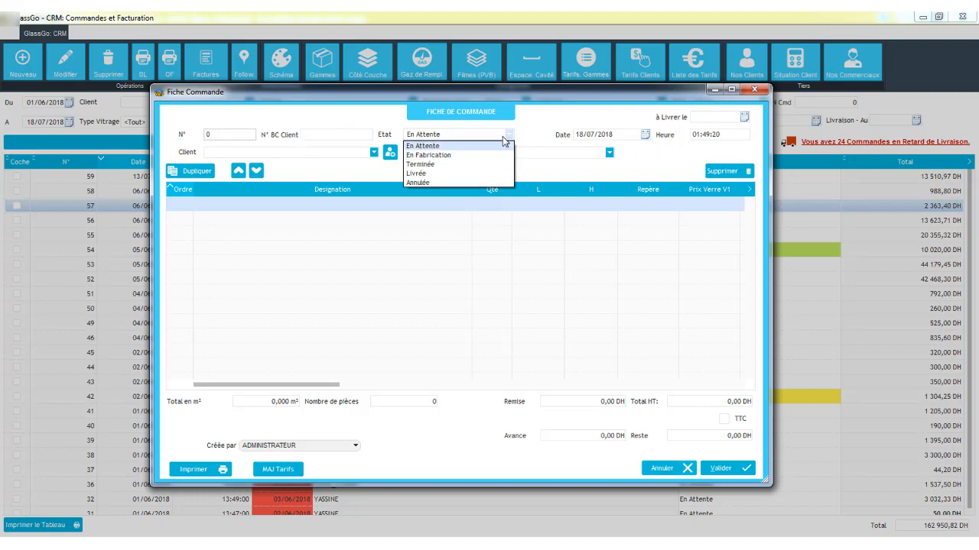
pyautogui.click(509, 136)
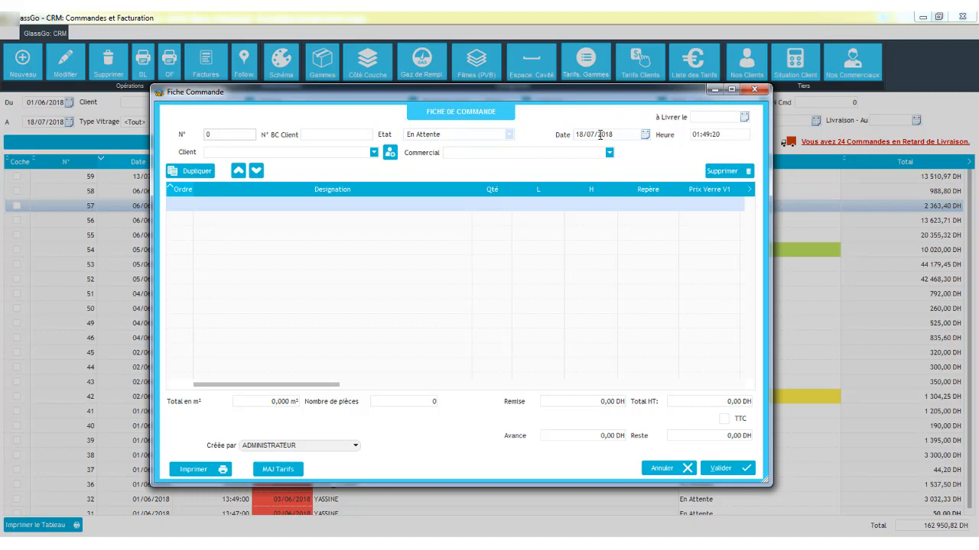
# - Set the order's delivery date to 18/07/2018
pyautogui.click(747, 118)
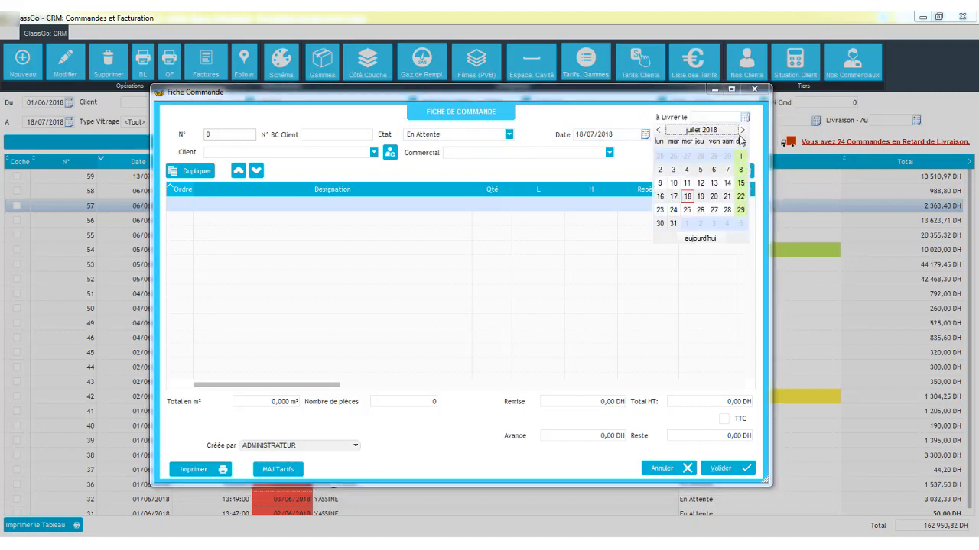
pyautogui.click(701, 199)
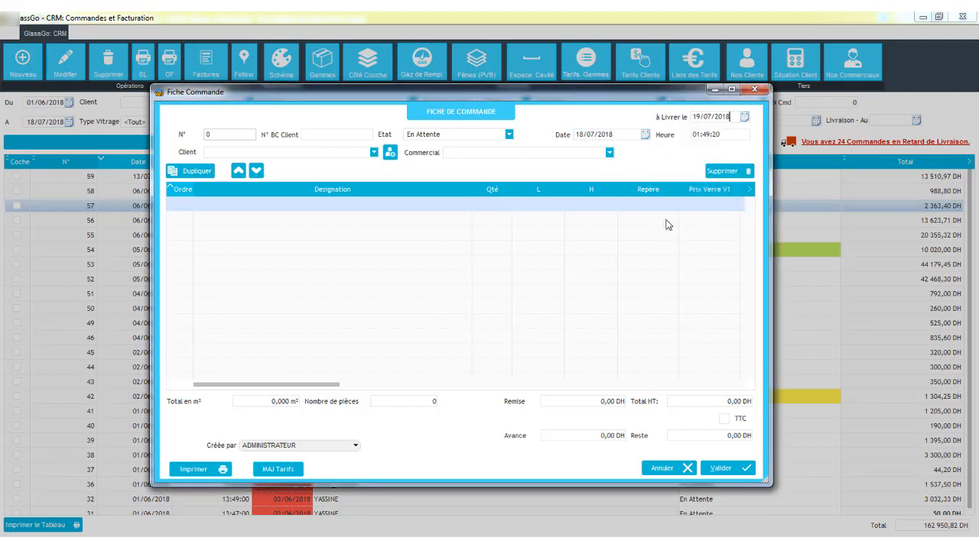
pyautogui.click(746, 117)
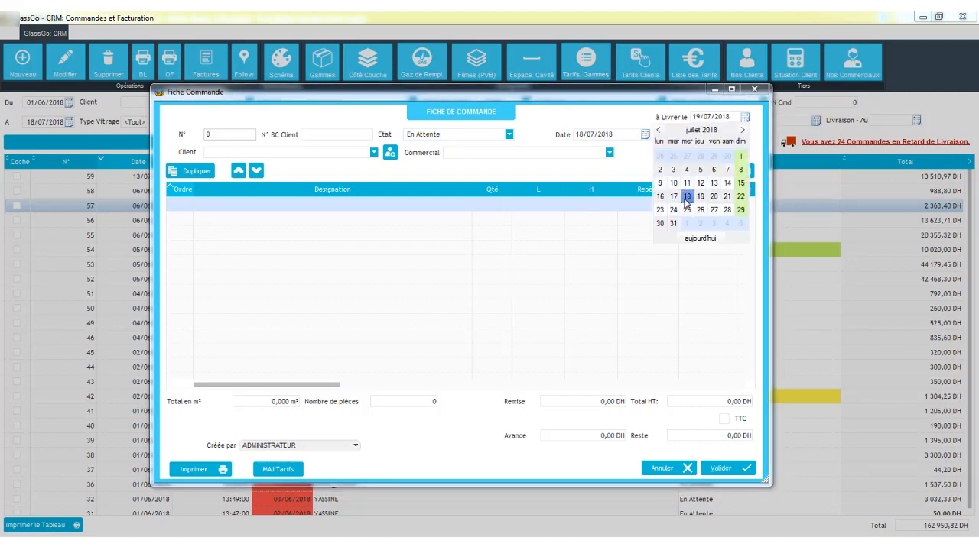
pyautogui.click(687, 197)
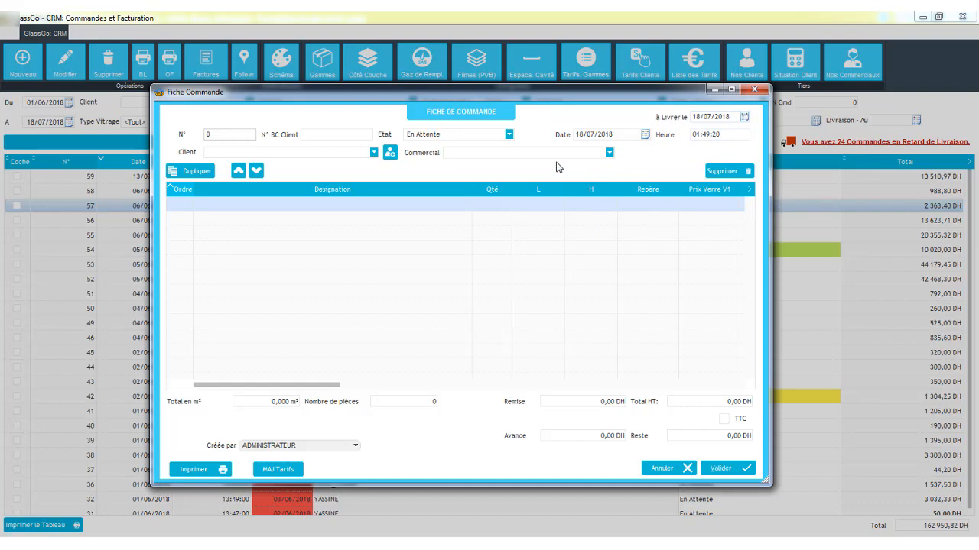
# - Search the client list for MAROCVERRE and assign it as the order's client
pyautogui.click(376, 153)
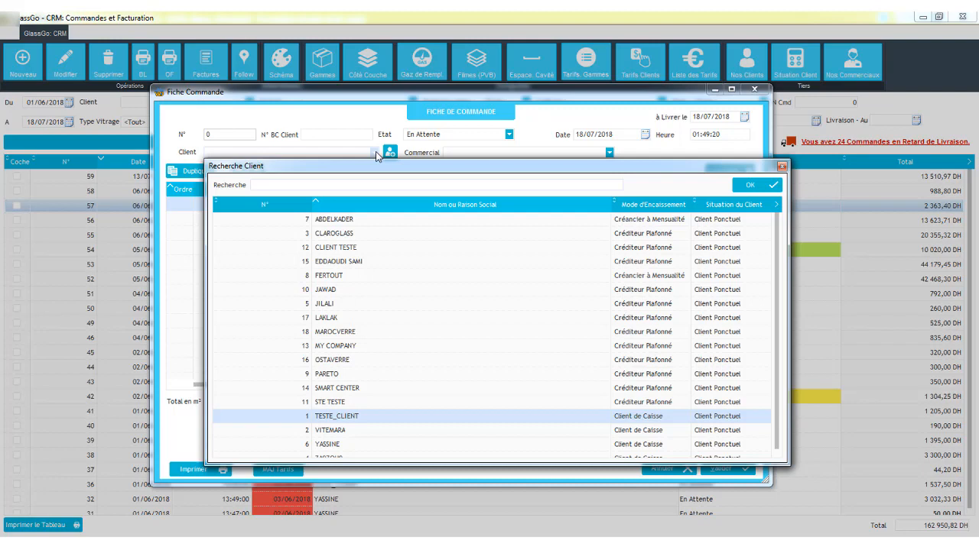
pyautogui.write('MAROC')
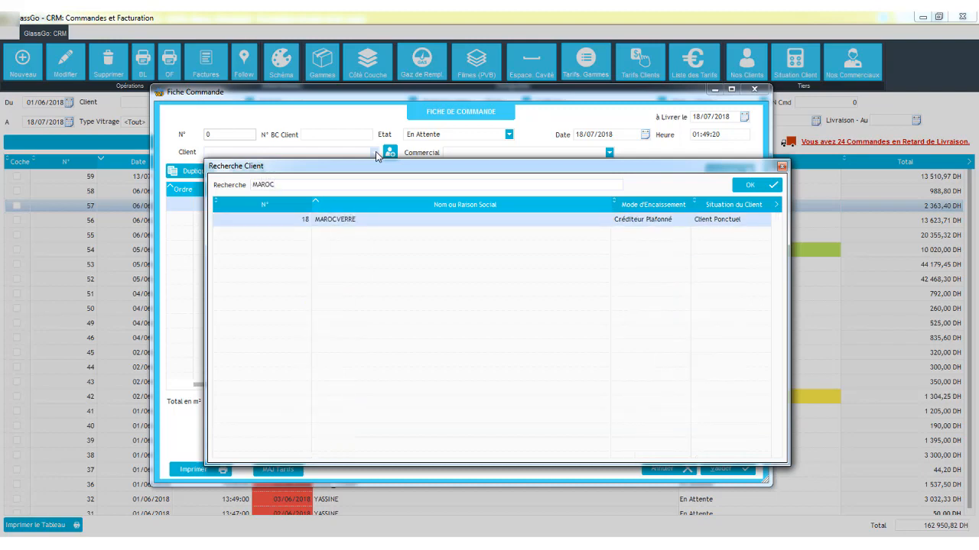
pyautogui.press('BackSpace')
pyautogui.press('BackSpace')
pyautogui.press('BackSpace')
pyautogui.press('BackSpace')
pyautogui.press('BackSpace')
pyautogui.write('VERRE')
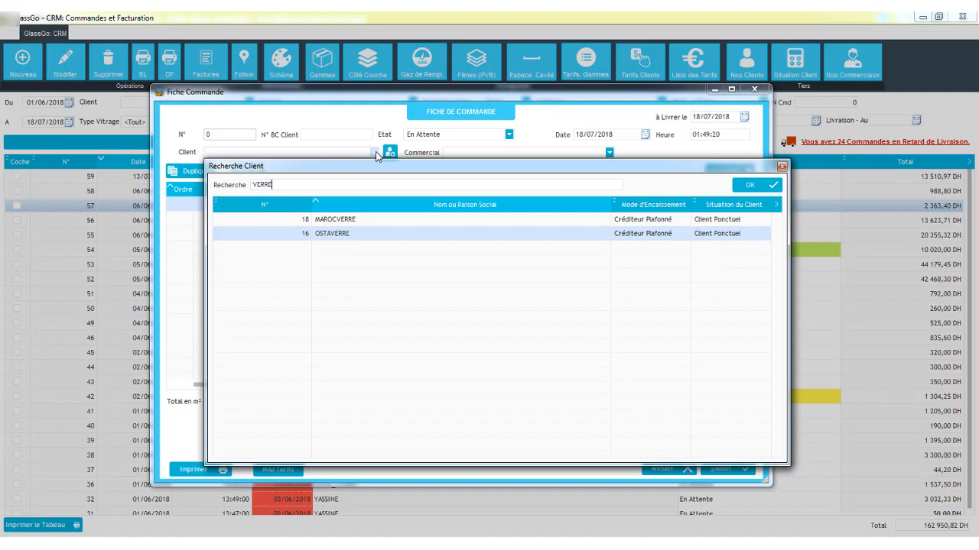
pyautogui.hotkey('ctrl', 'a')
pyautogui.press('BackSpace')
pyautogui.write('ERRE')
pyautogui.hotkey('ctrl', 'a')
pyautogui.press('BackSpace')
pyautogui.write('MAROC')
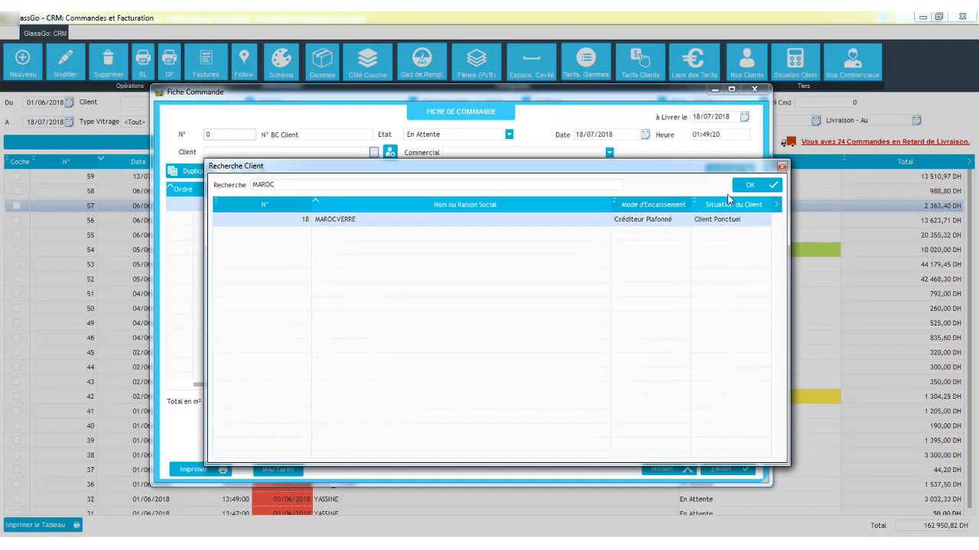
pyautogui.click(752, 186)
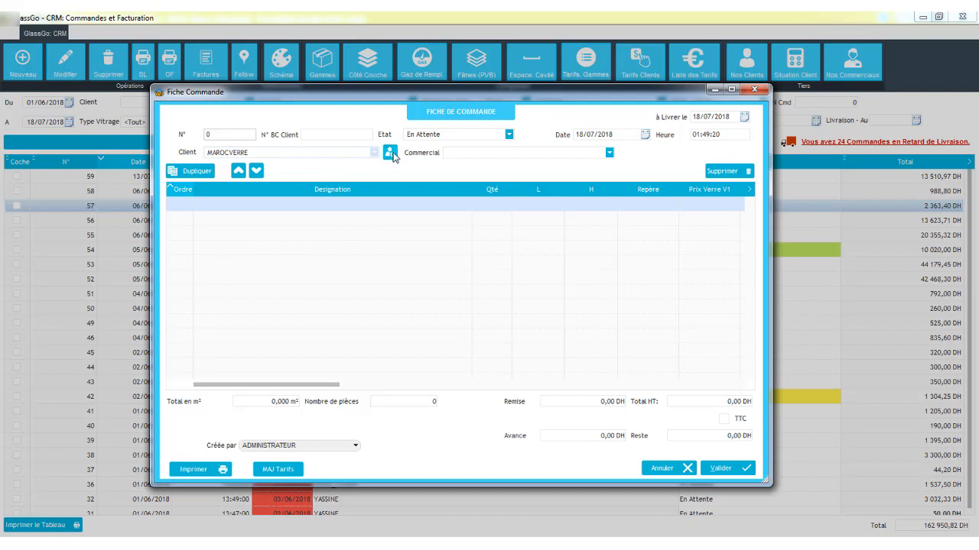
# - Assign the listed salesperson as the order's commercial
pyautogui.click(468, 154)
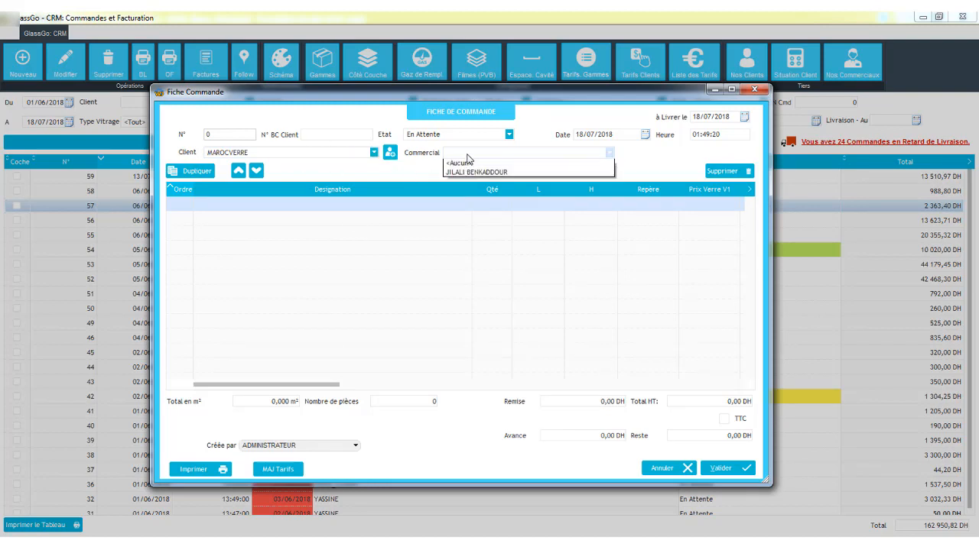
pyautogui.click(472, 173)
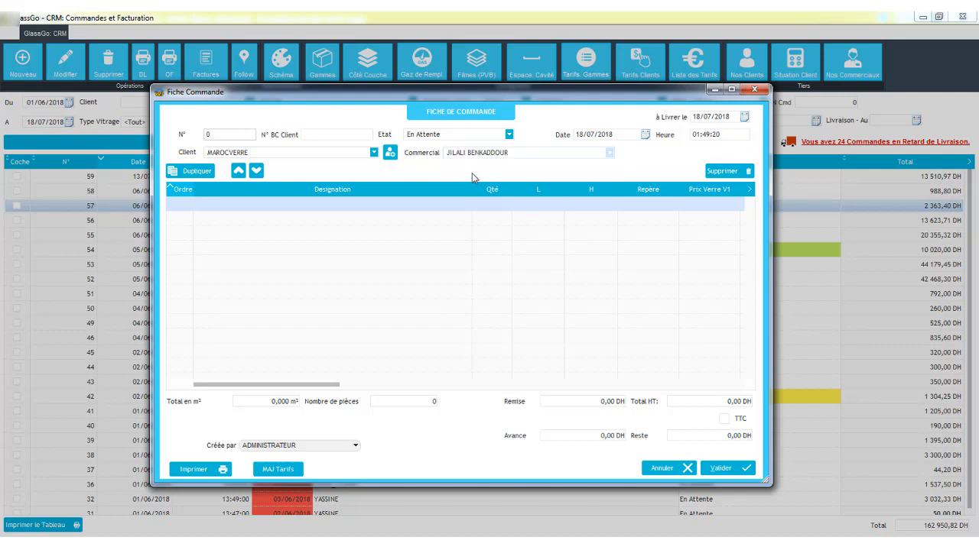
# - Add a single-glazing order line 1.500 m by 2.120 m, quantity 2, with marker VITRE 1ER ETAGE
pyautogui.doubleClick(296, 207)
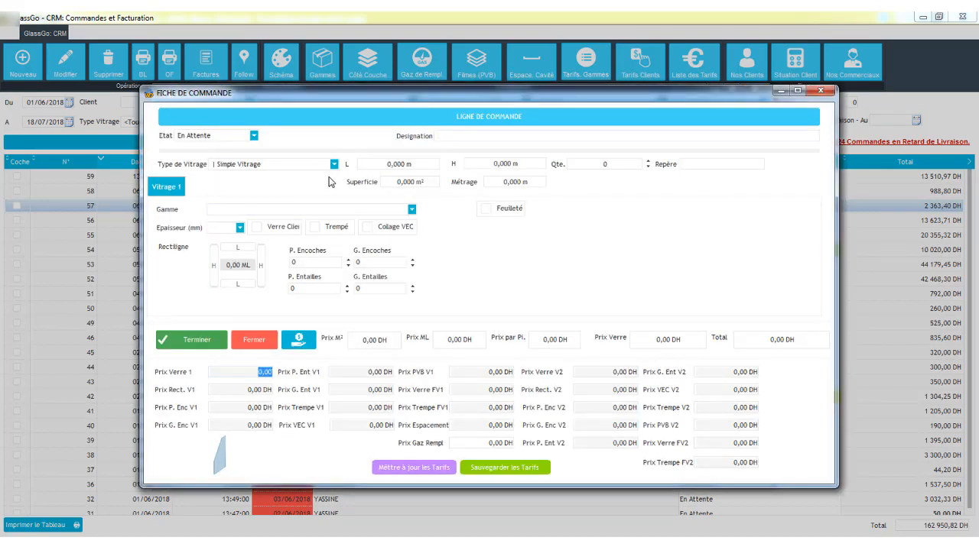
pyautogui.click(269, 165)
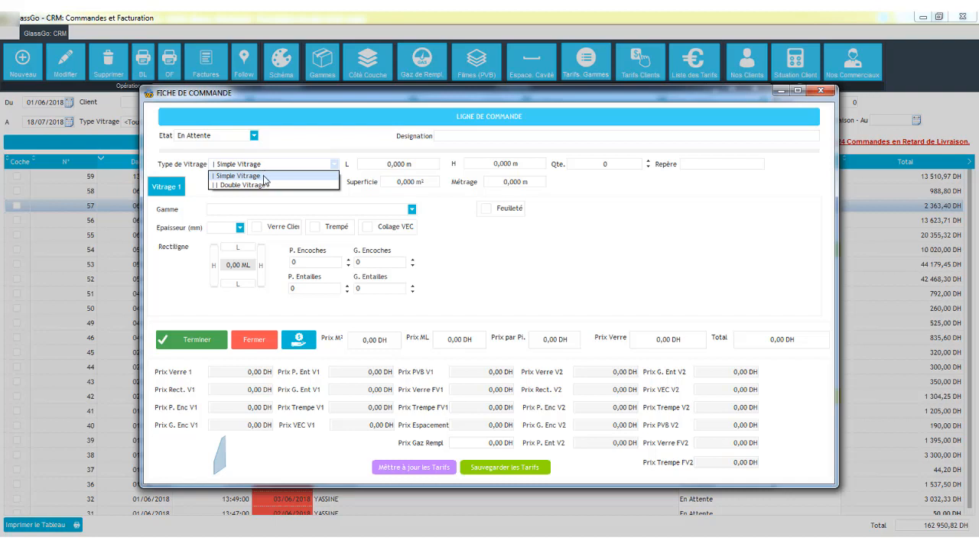
pyautogui.click(264, 177)
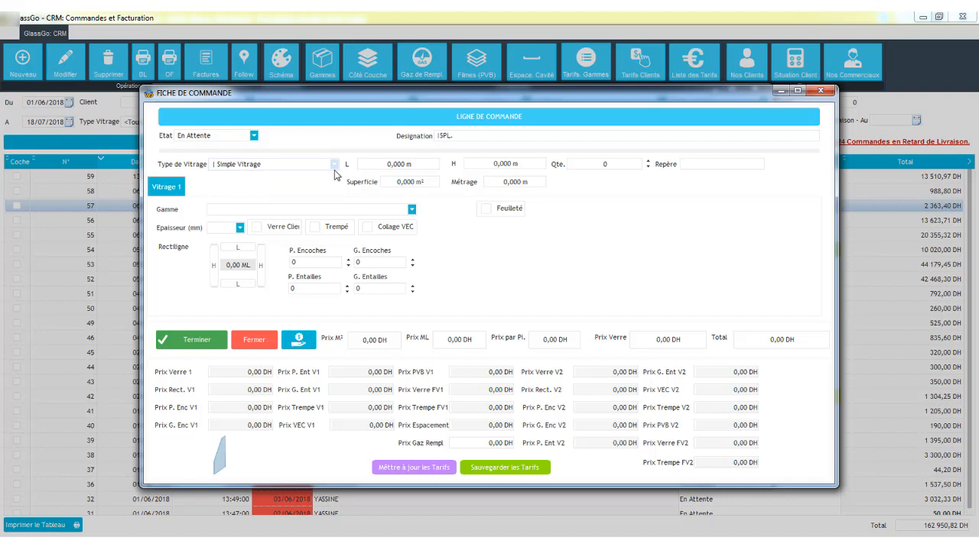
pyautogui.click(405, 163)
pyautogui.write('15')
pyautogui.press('BackSpace')
pyautogui.write(',5')
pyautogui.press('Tab')
pyautogui.write('2,12')
pyautogui.press('Tab')
pyautogui.write('2')
pyautogui.click(694, 166)
pyautogui.write('VITRE 1ER ETAGE')
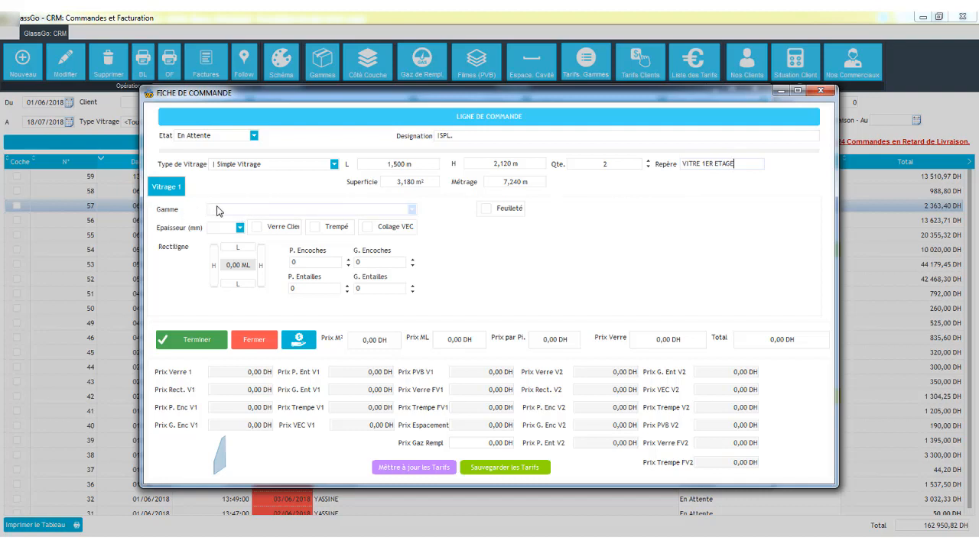
# - Set the first pane's range to CLAIR and its thickness to 10 mm
pyautogui.click(234, 211)
pyautogui.click(235, 227)
pyautogui.click(236, 227)
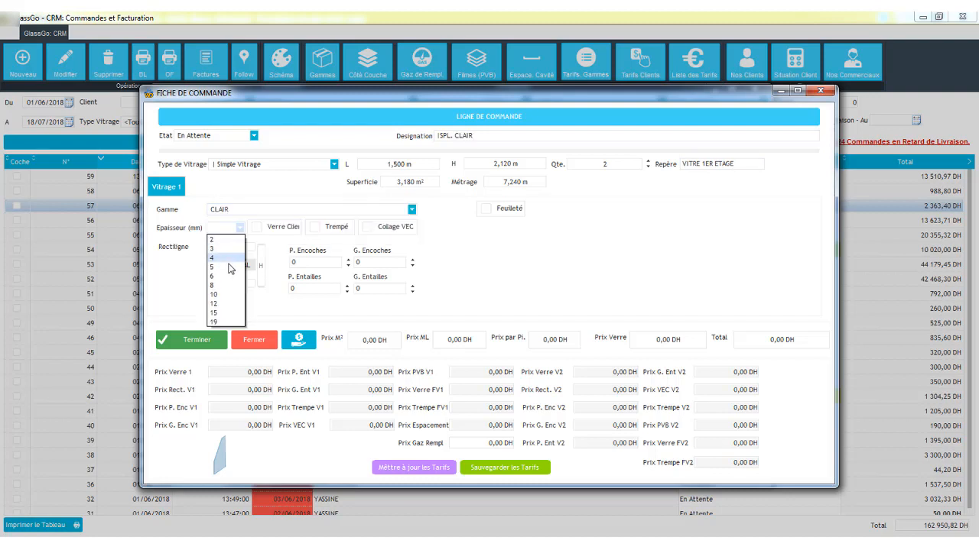
pyautogui.click(233, 295)
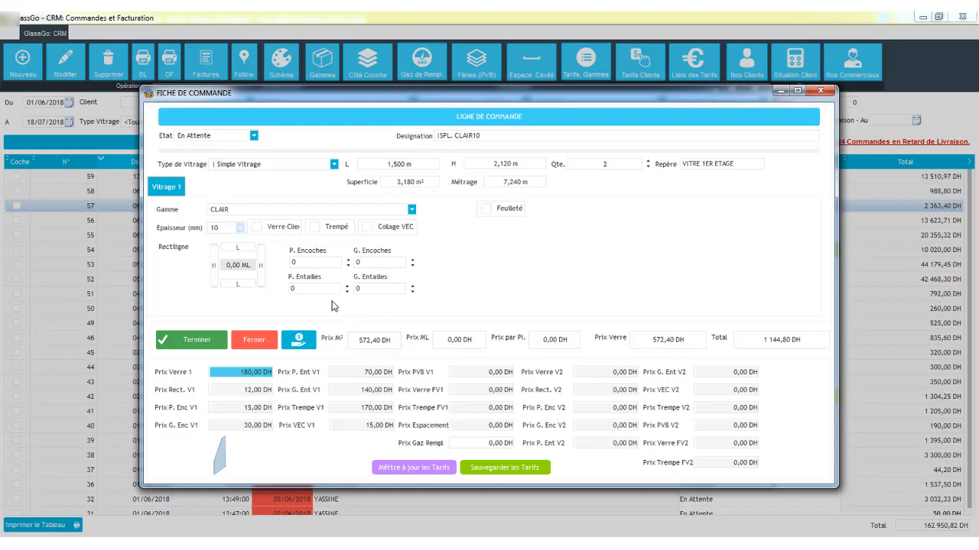
# - Mark the first pane as tempered
pyautogui.click(273, 234)
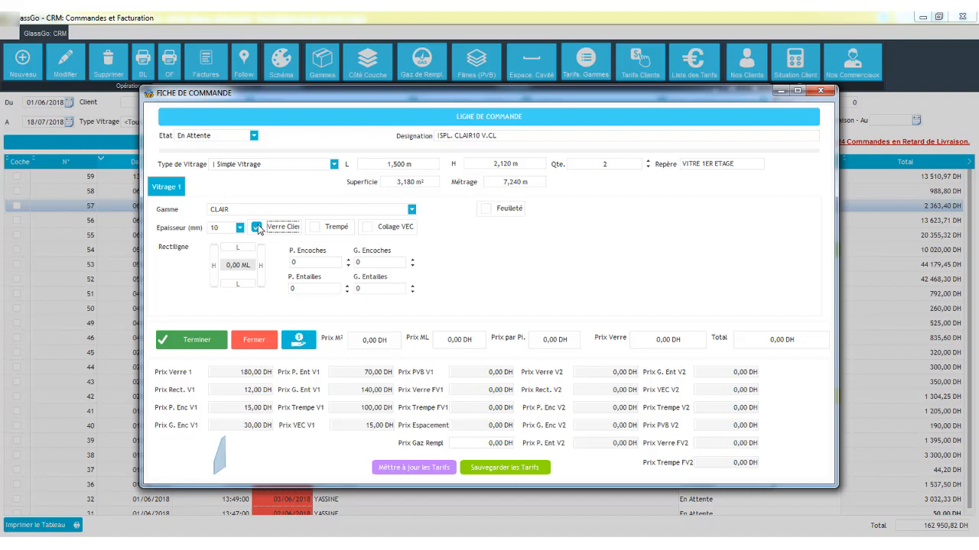
pyautogui.click(257, 228)
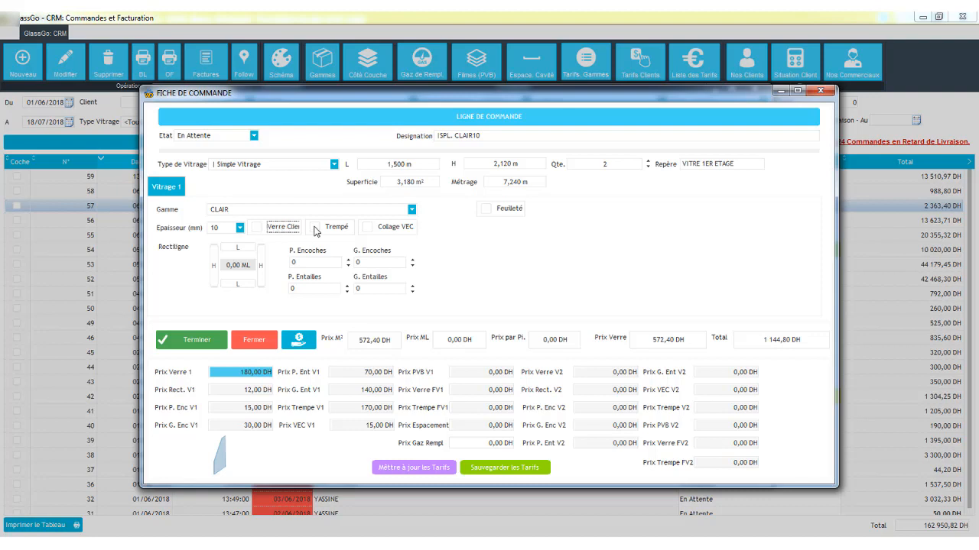
pyautogui.click(315, 227)
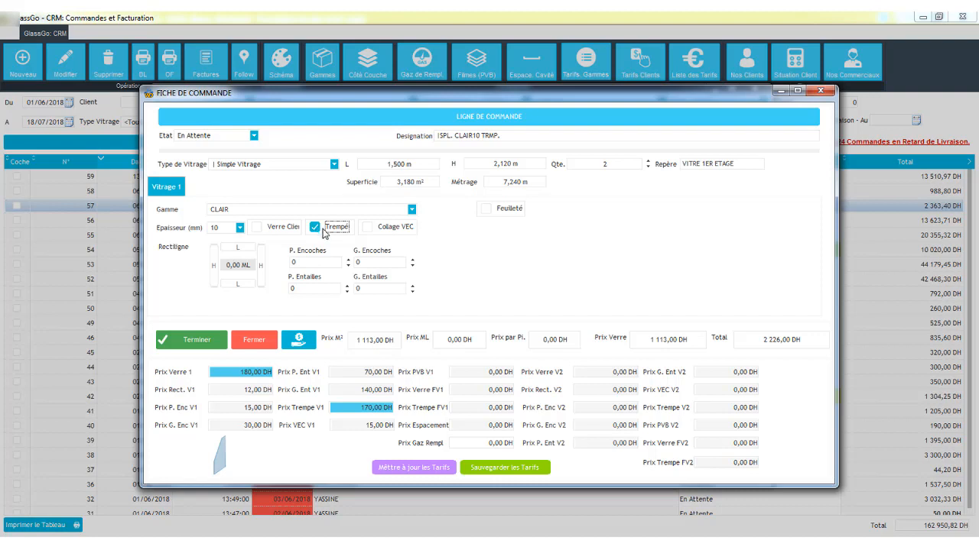
# - Apply rectilinear edging on all four sides of the pane
pyautogui.click(261, 266)
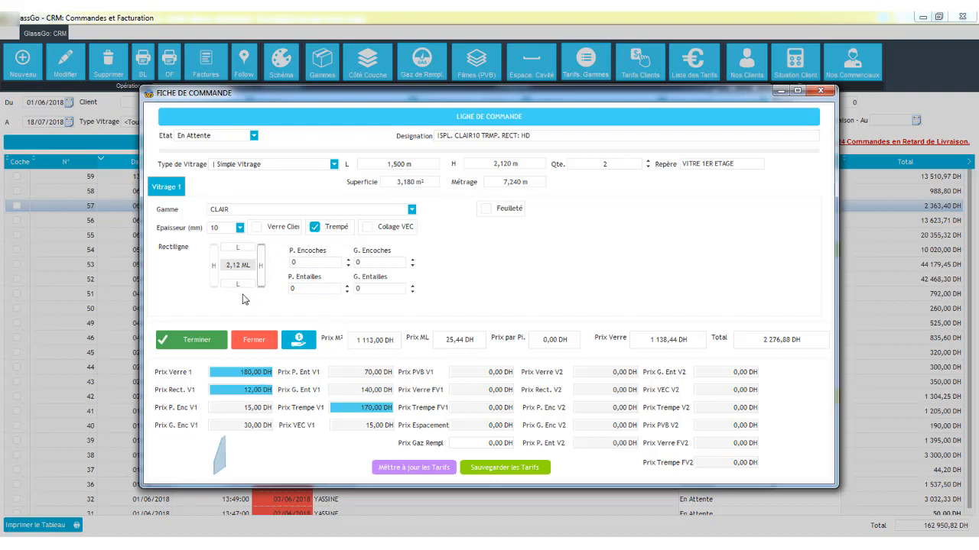
pyautogui.click(214, 279)
pyautogui.click(214, 282)
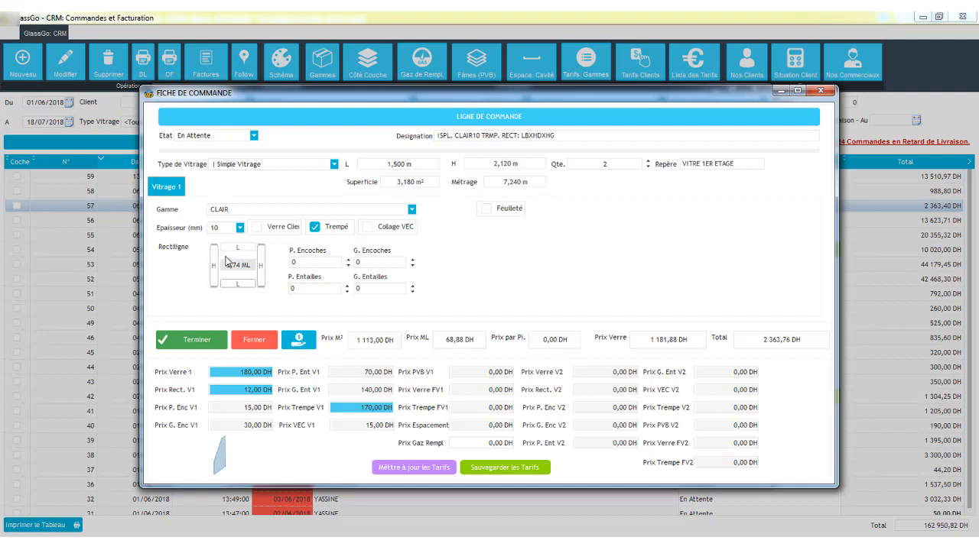
pyautogui.click(234, 250)
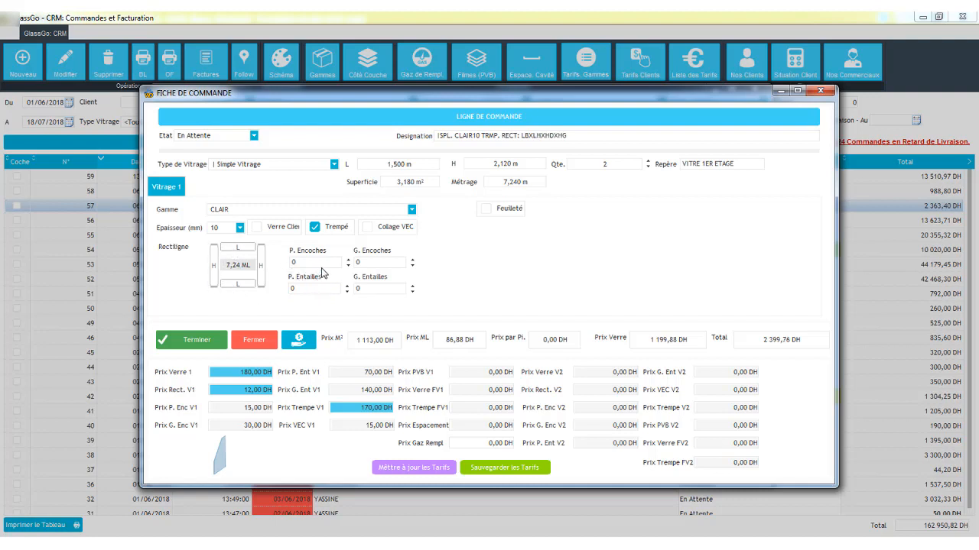
# - Make the glazing laminated with FILME NOIR film and add one large notch
pyautogui.click(485, 215)
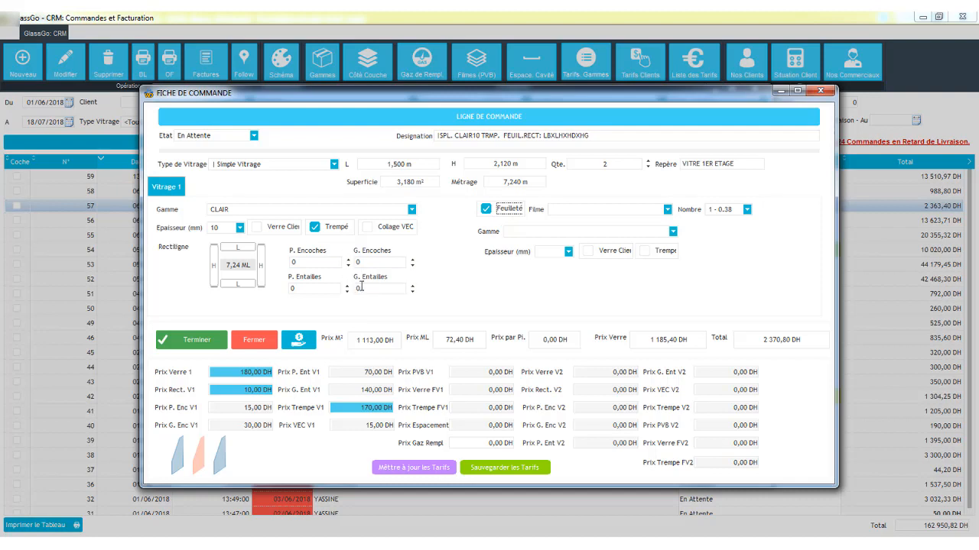
pyautogui.click(413, 287)
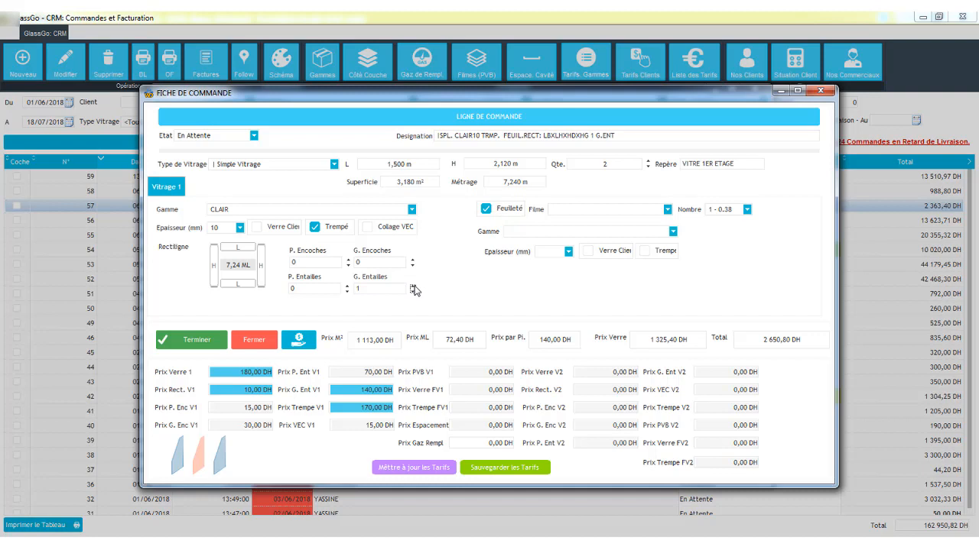
pyautogui.click(603, 210)
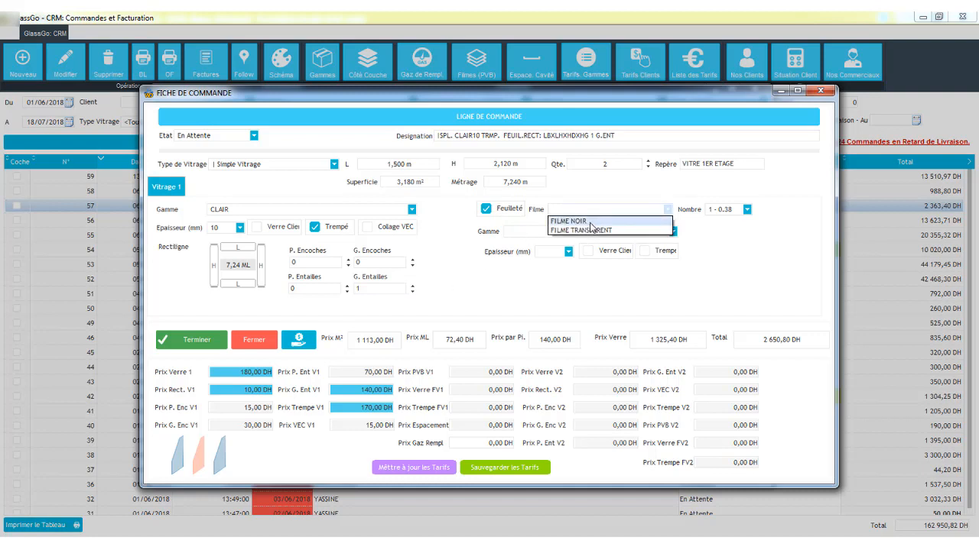
pyautogui.click(588, 221)
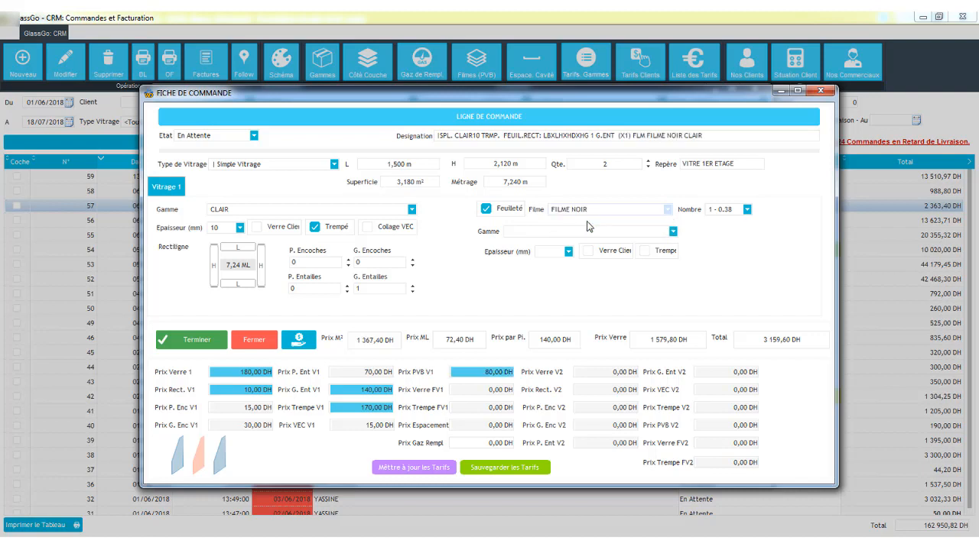
# - Set the second pane to range CLAIR, 10 mm thick, and tempered
pyautogui.click(673, 230)
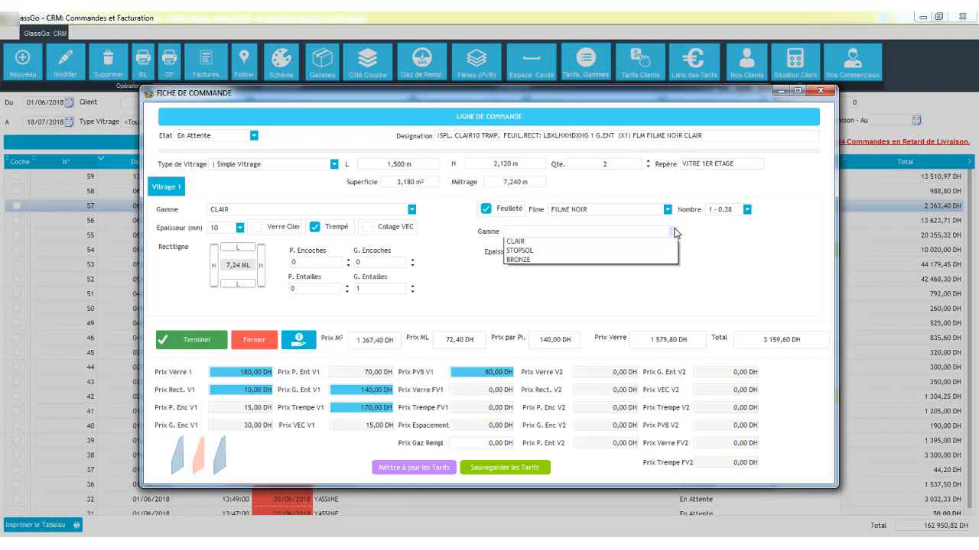
pyautogui.click(633, 242)
pyautogui.click(557, 251)
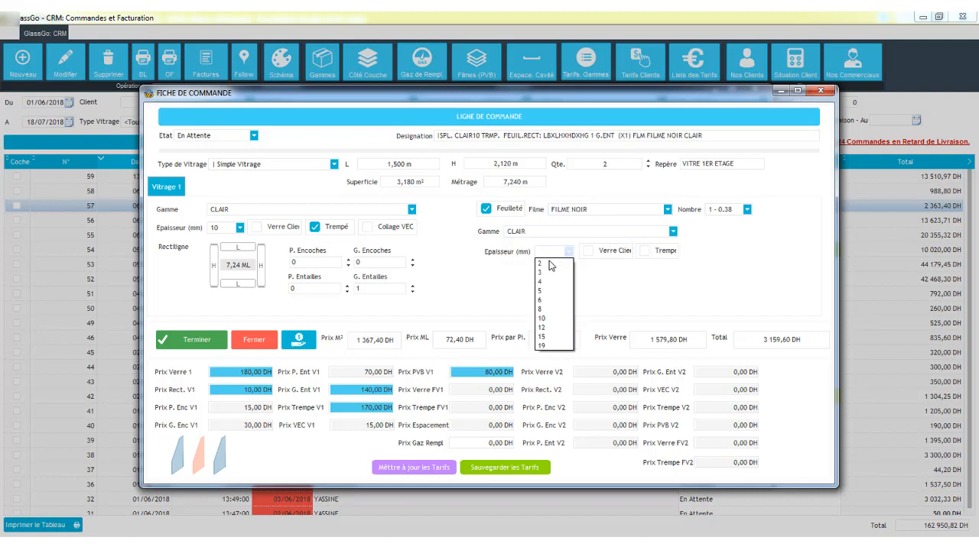
pyautogui.click(542, 319)
pyautogui.click(645, 251)
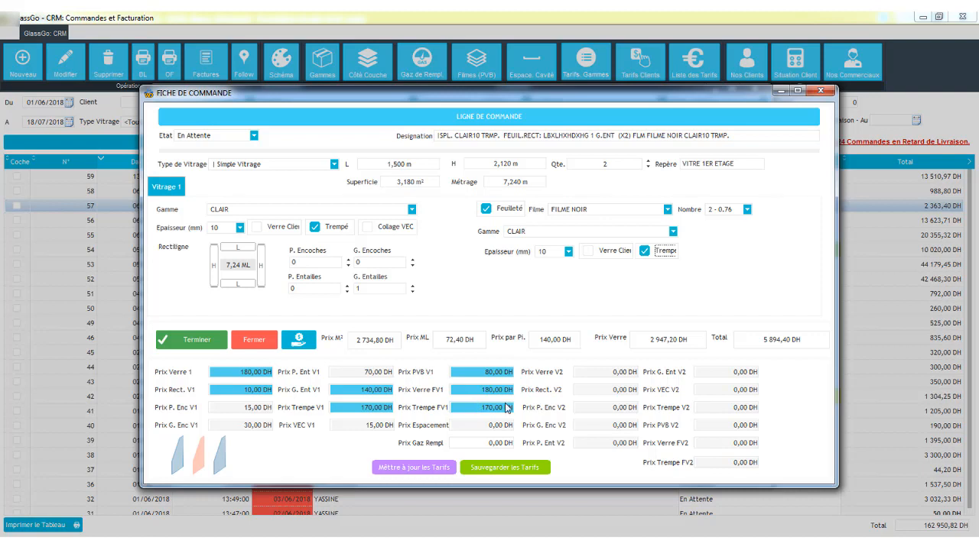
# - Set the small notch, large notch and tempering prices to 60, 130 and 160 DH, and finish the line
pyautogui.click(365, 373)
pyautogui.write('60')
pyautogui.press('Tab')
pyautogui.write('130')
pyautogui.press('Tab')
pyautogui.write('160')
pyautogui.click(178, 343)
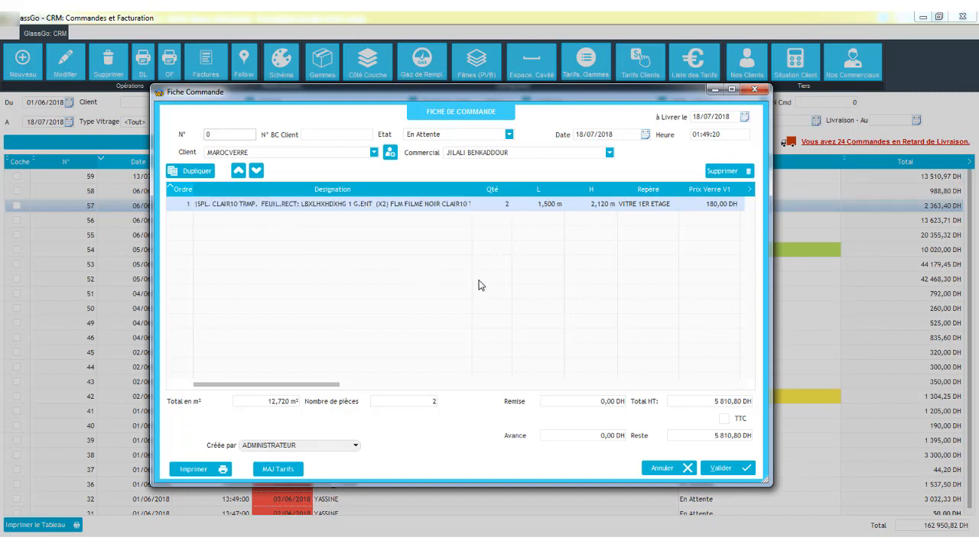
pyautogui.click(364, 220)
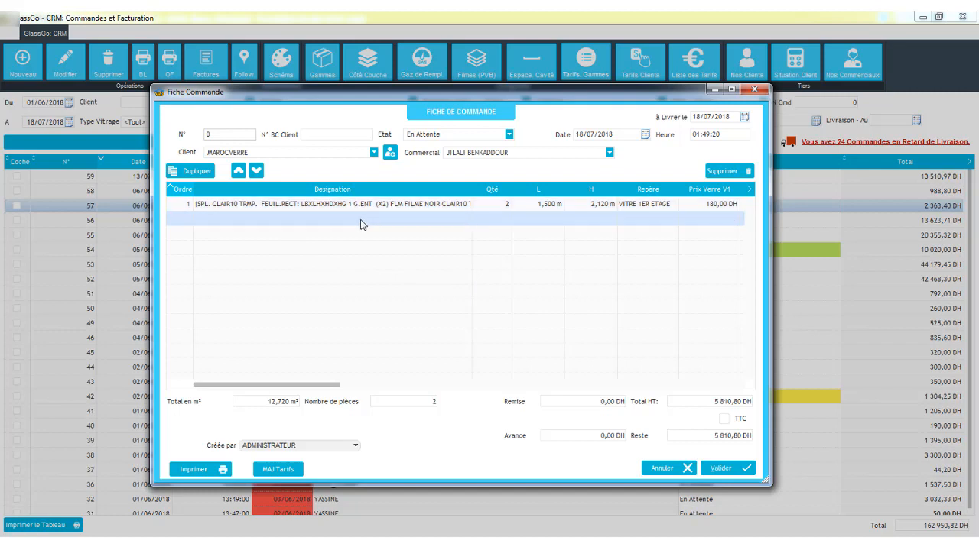
pyautogui.doubleClick(361, 221)
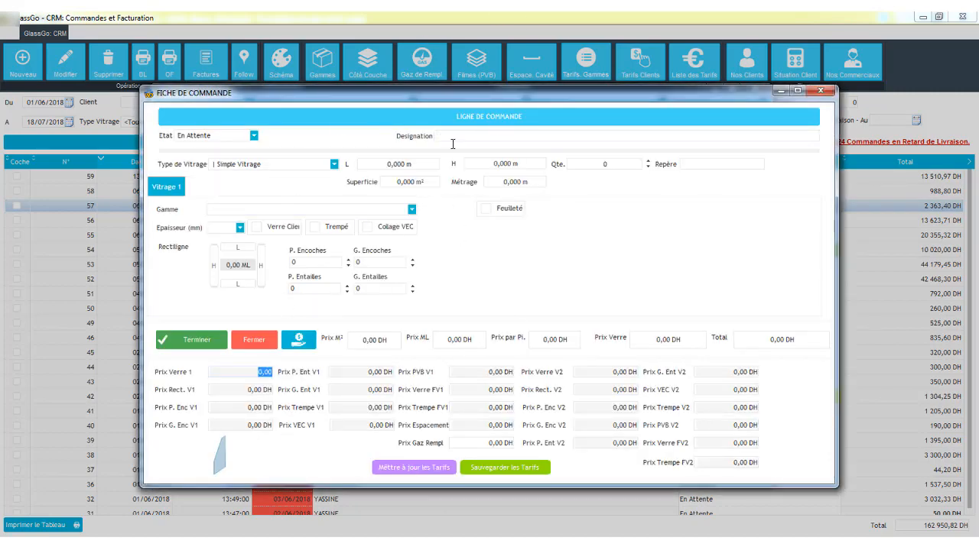
pyautogui.click(255, 339)
# - Duplicate the first order line and set the copy's quantity to 1
pyautogui.click(310, 209)
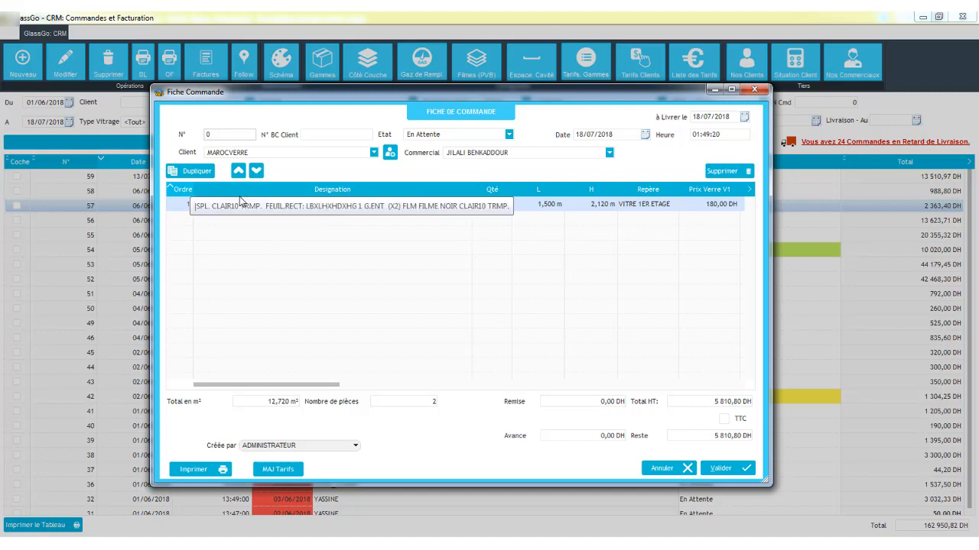
pyautogui.click(200, 172)
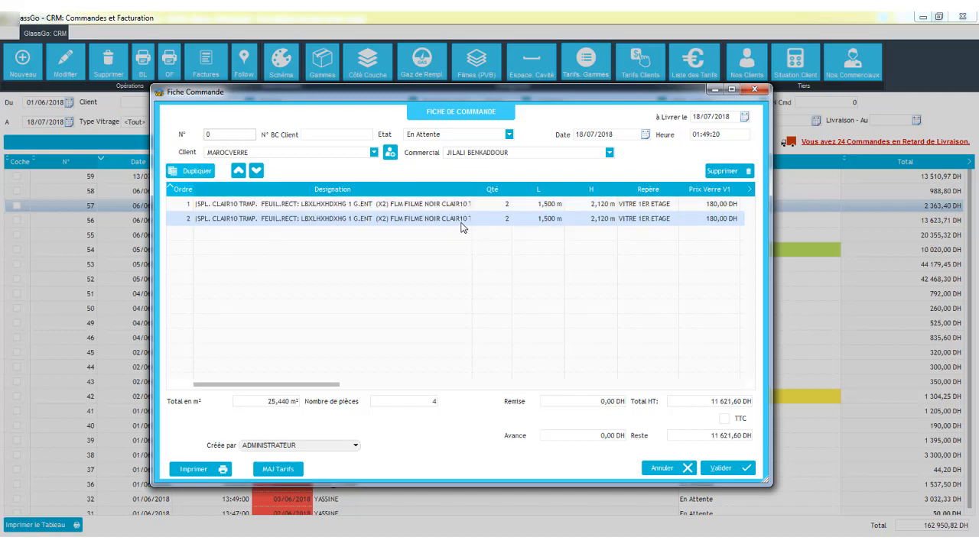
pyautogui.click(504, 223)
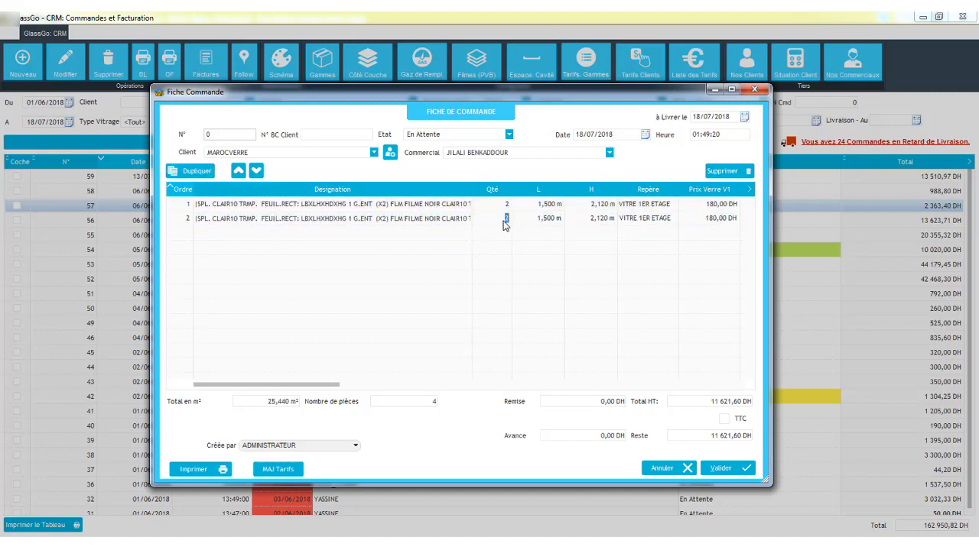
pyautogui.write('1')
pyautogui.click(528, 221)
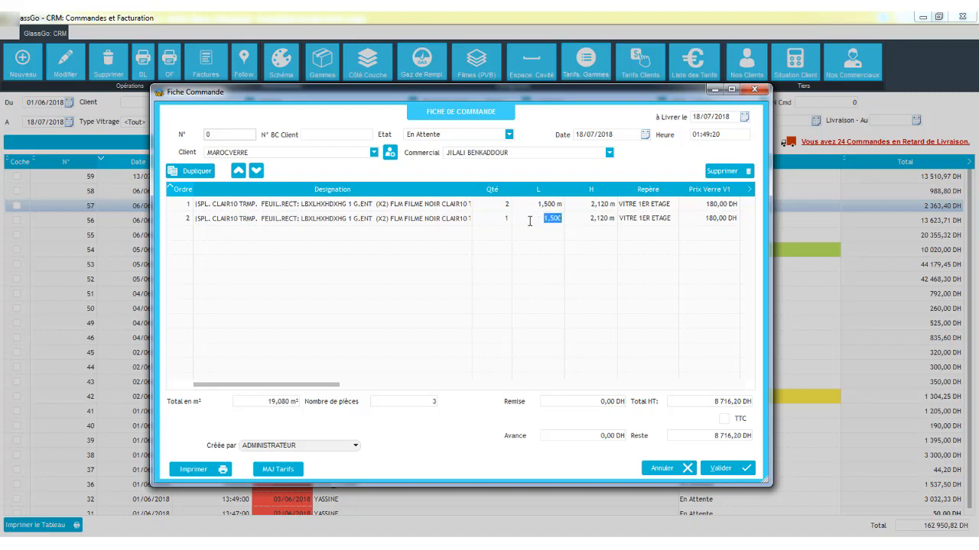
# - Set the copied line's dimensions to 2.500 m by 1.200 m
pyautogui.write('25')
pyautogui.press('Tab')
pyautogui.write('120')
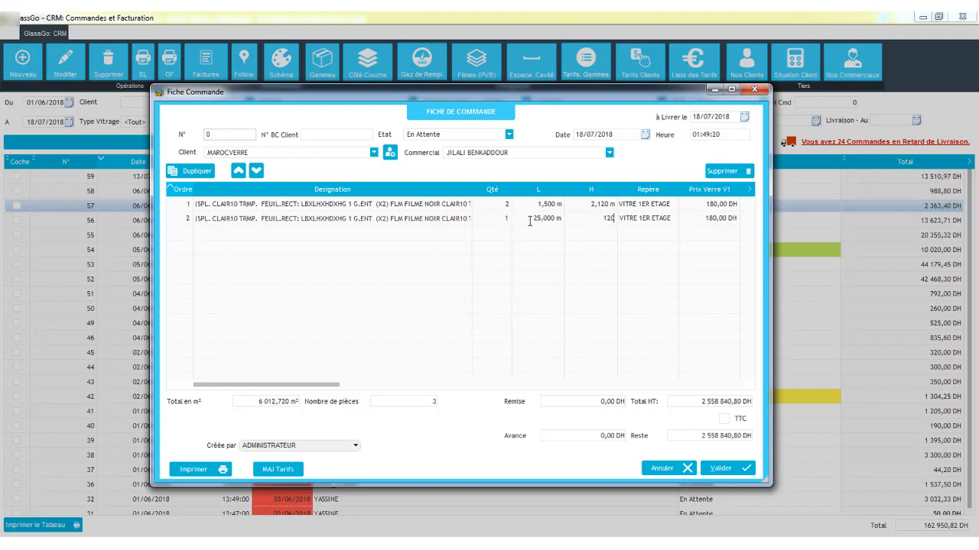
pyautogui.press('BackSpace')
pyautogui.press('BackSpace')
pyautogui.write(',20')
pyautogui.click(529, 221)
pyautogui.write('1,5')
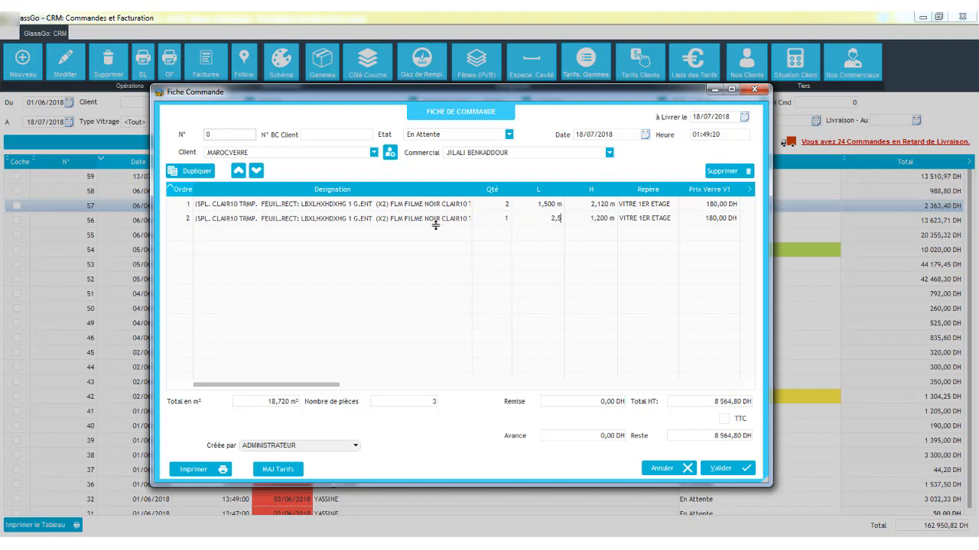
pyautogui.click(436, 225)
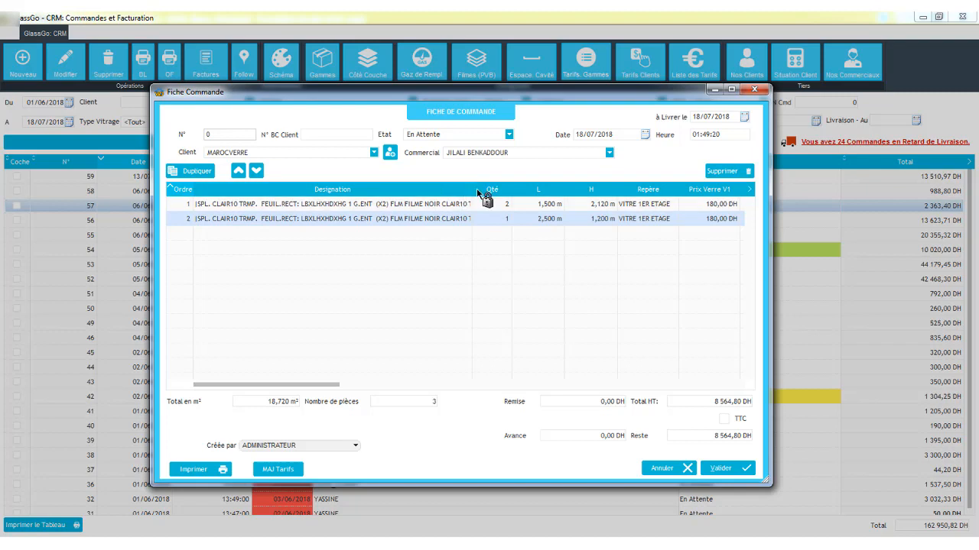
# - Widen the designation column of the order lines table
pyautogui.click(477, 191)
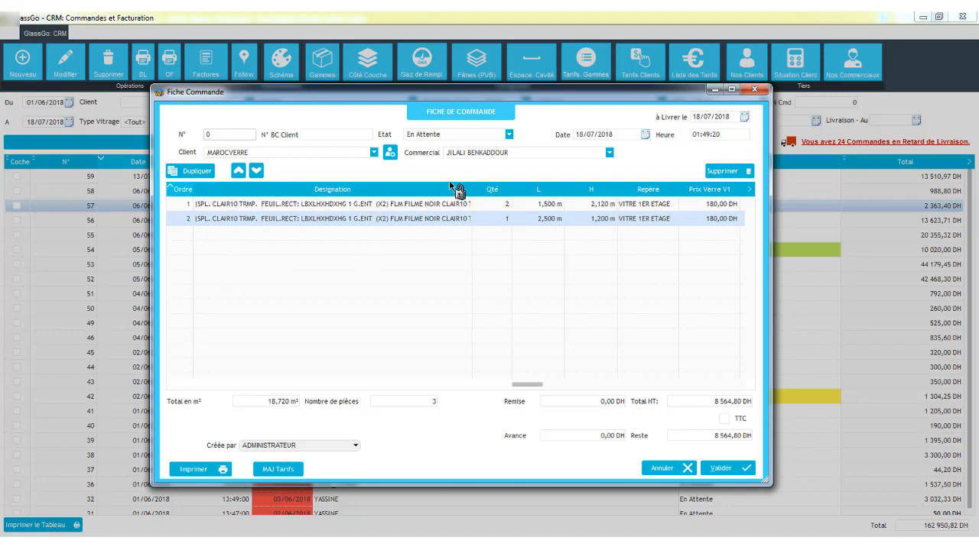
pyautogui.moveTo(450, 182); pyautogui.dragTo(507, 104)
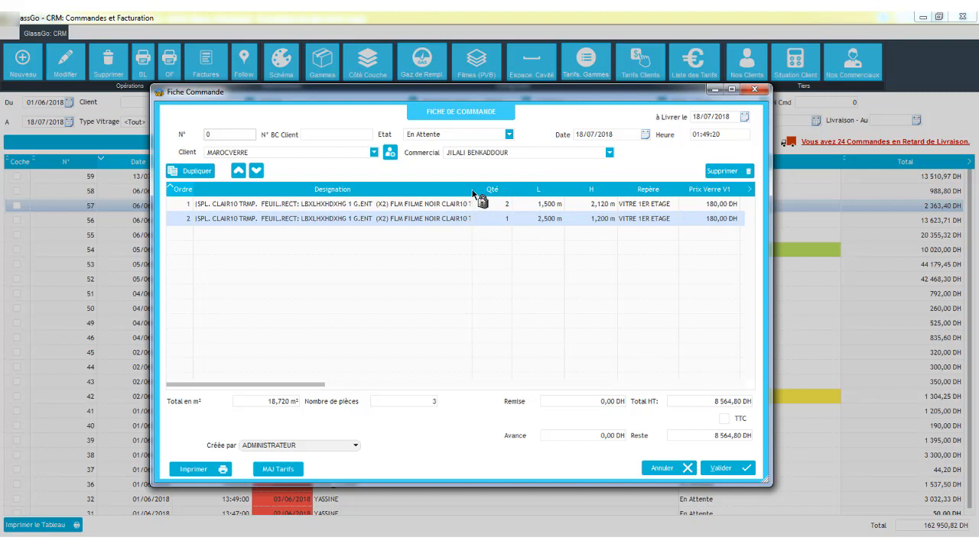
pyautogui.moveTo(473, 192); pyautogui.dragTo(505, 184)
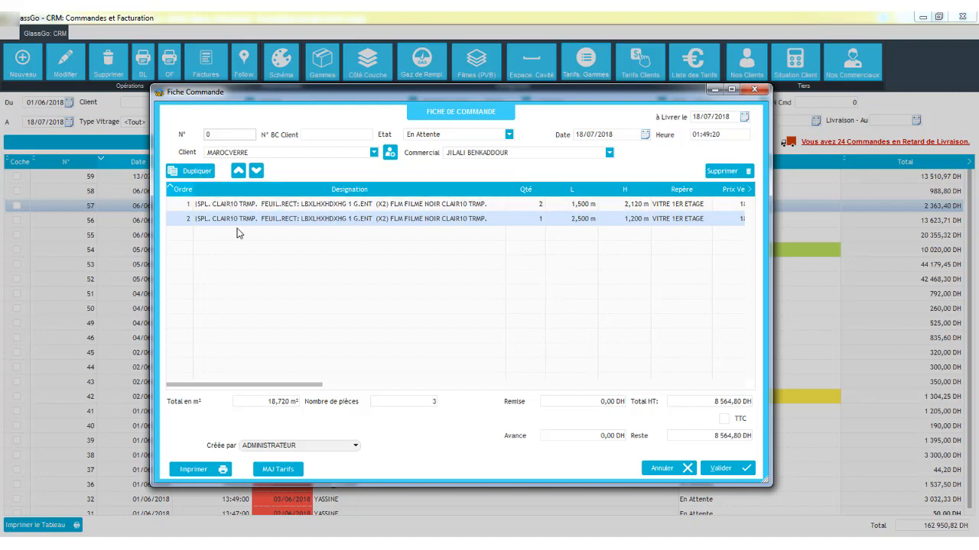
# - Duplicate the second order line three times
pyautogui.hotkey('ctrl', 'd')
pyautogui.hotkey('ctrl', 'd')
pyautogui.hotkey('ctrl', 'd')
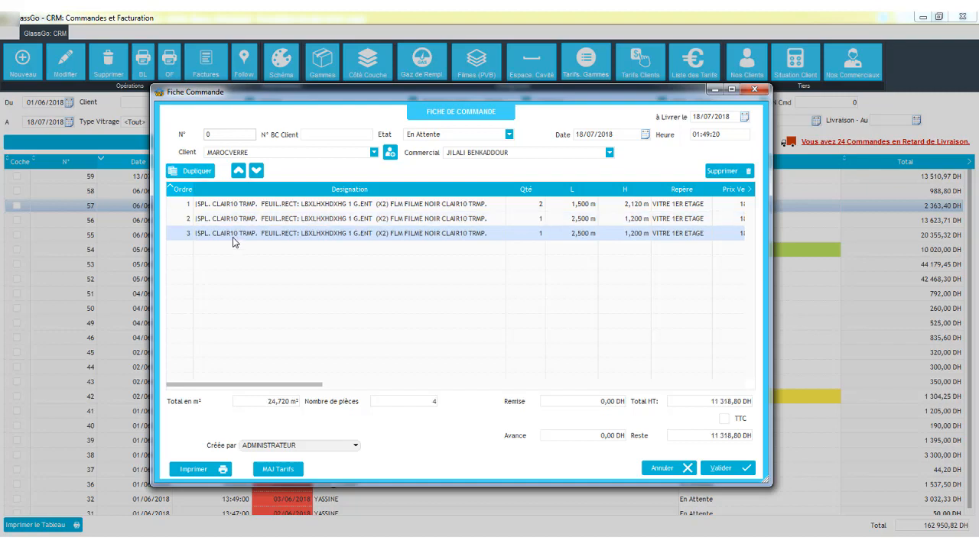
# - Set the third order line's quantity to 4
pyautogui.click(534, 234)
pyautogui.write('4')
pyautogui.press('Tab')
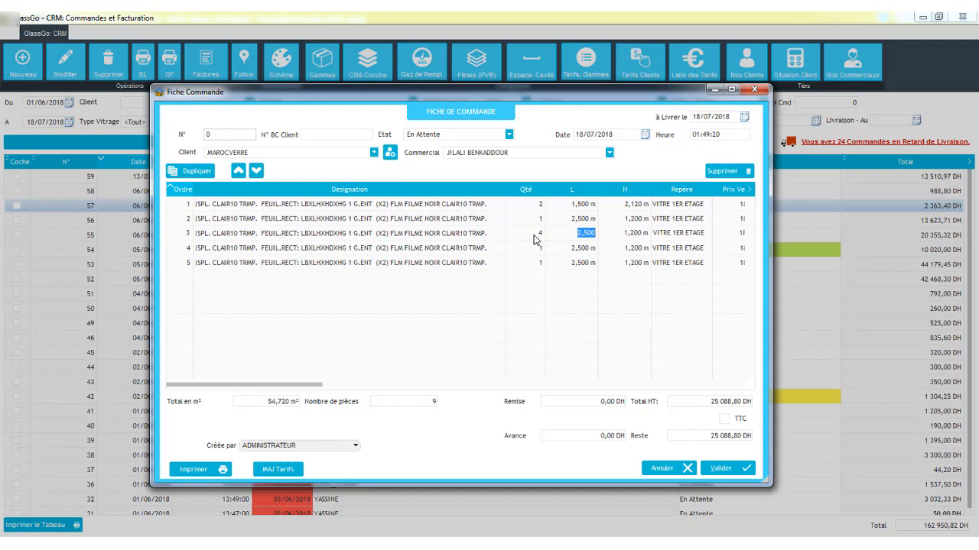
# - Set the third line's dimensions to 0.872 m by 0.245 m
pyautogui.write('873')
pyautogui.press('Tab')
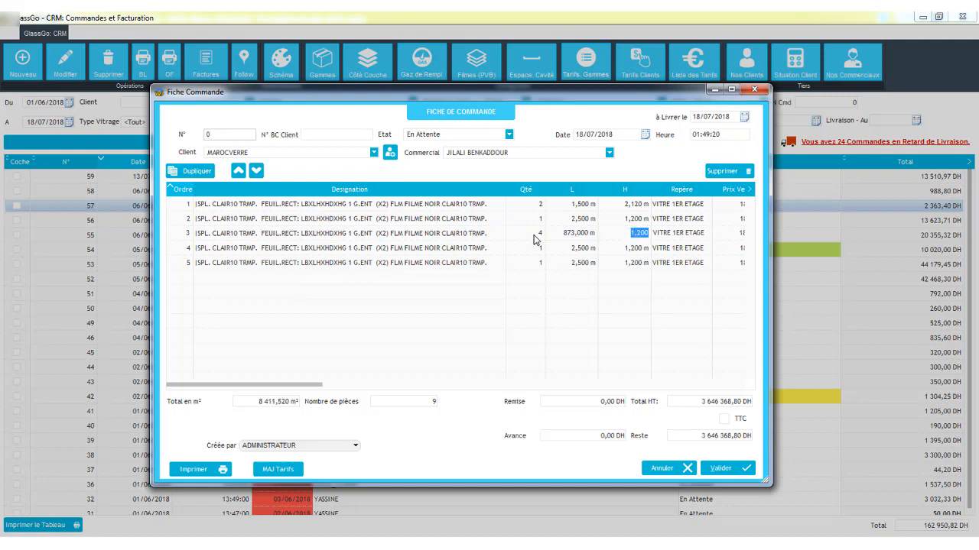
pyautogui.write('2450,2')
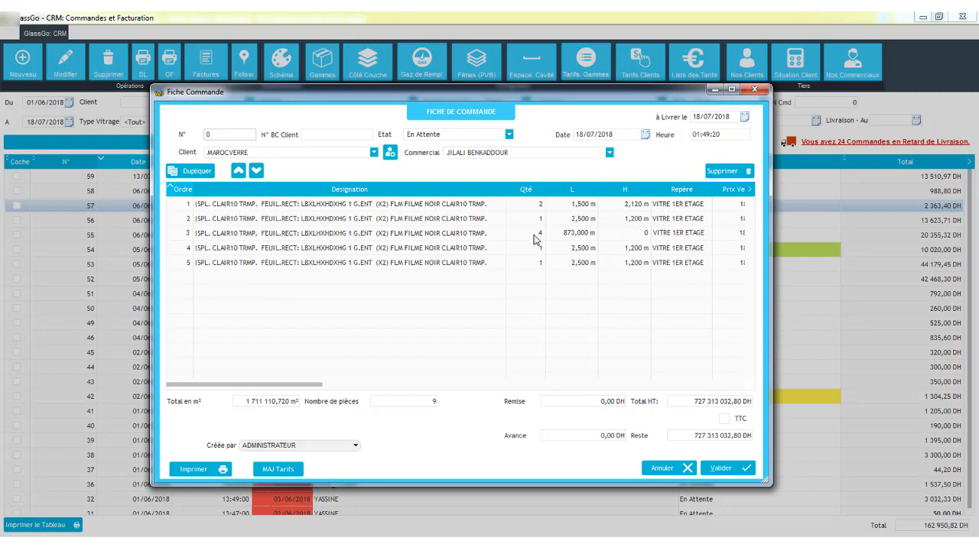
pyautogui.write('45')
pyautogui.hotkey('shift', 'Tab')
pyautogui.write('0')
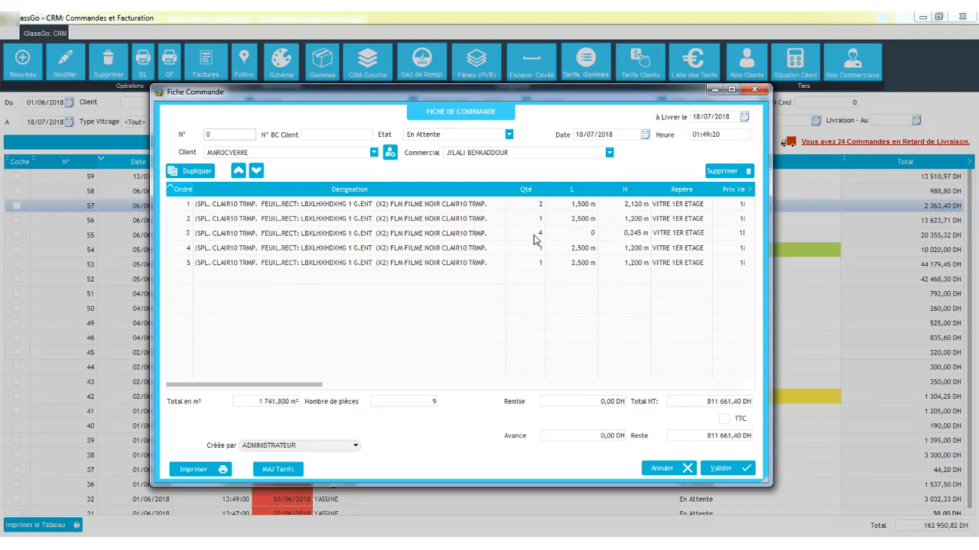
pyautogui.write(',872')
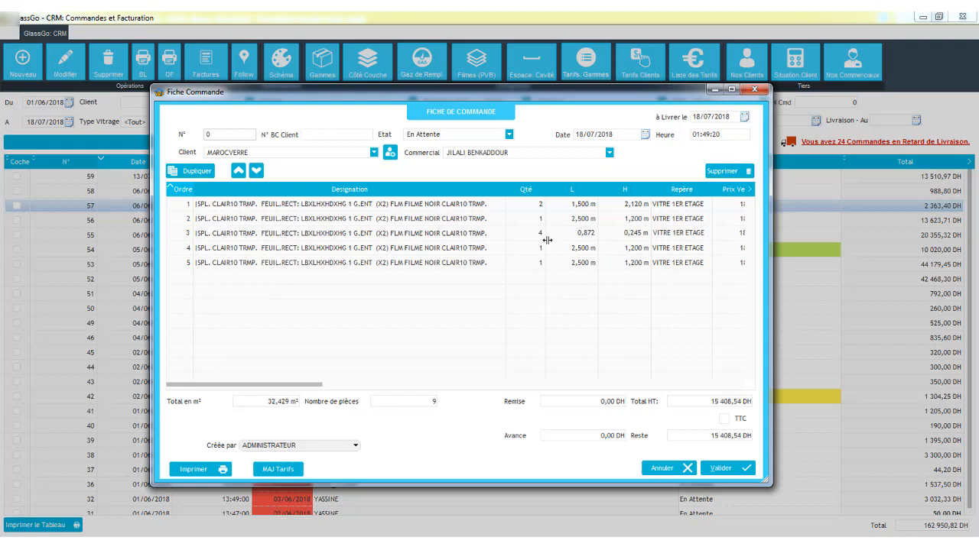
# - Set the fourth line's dimensions to 0.500 m by 2.100 m and delete the fifth line
pyautogui.click(540, 252)
pyautogui.click(552, 252)
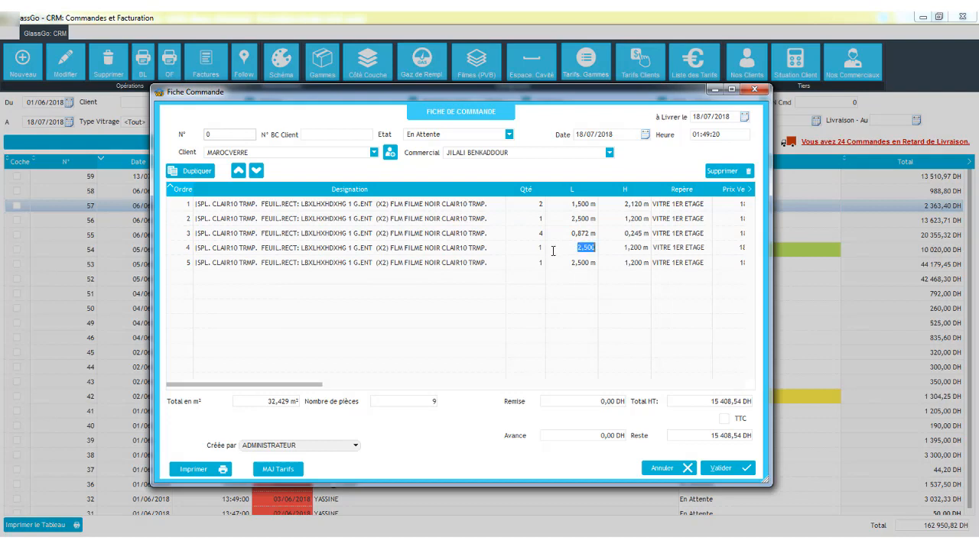
pyautogui.write('050')
pyautogui.press('Tab')
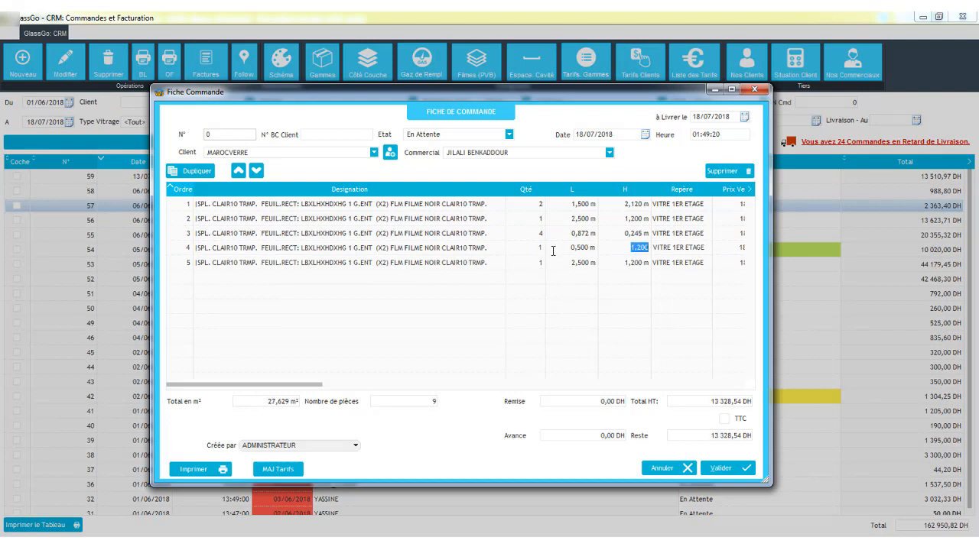
pyautogui.write('2,10')
pyautogui.click(556, 262)
pyautogui.click(710, 171)
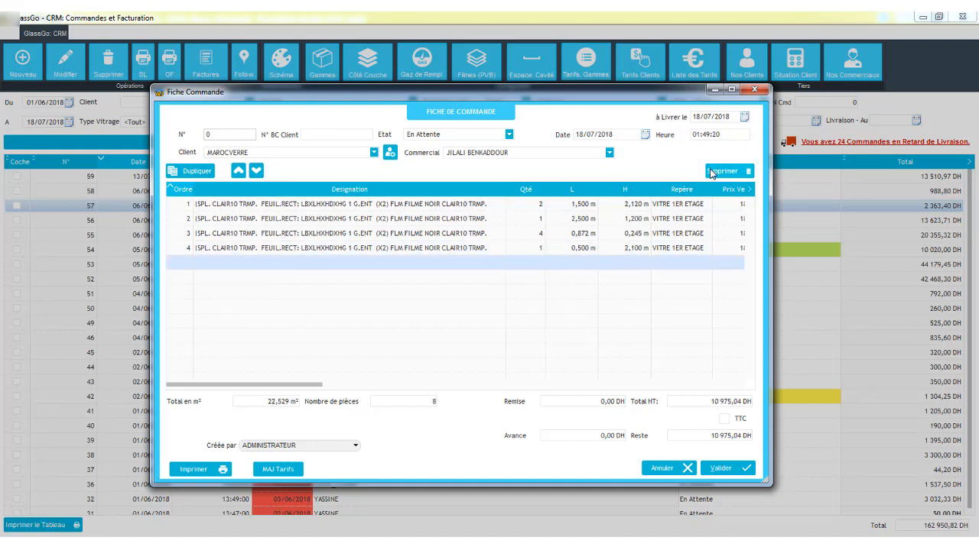
# - Reorder the lines so the 0.500 m line comes first and the 1.500 m line third
pyautogui.click(464, 246)
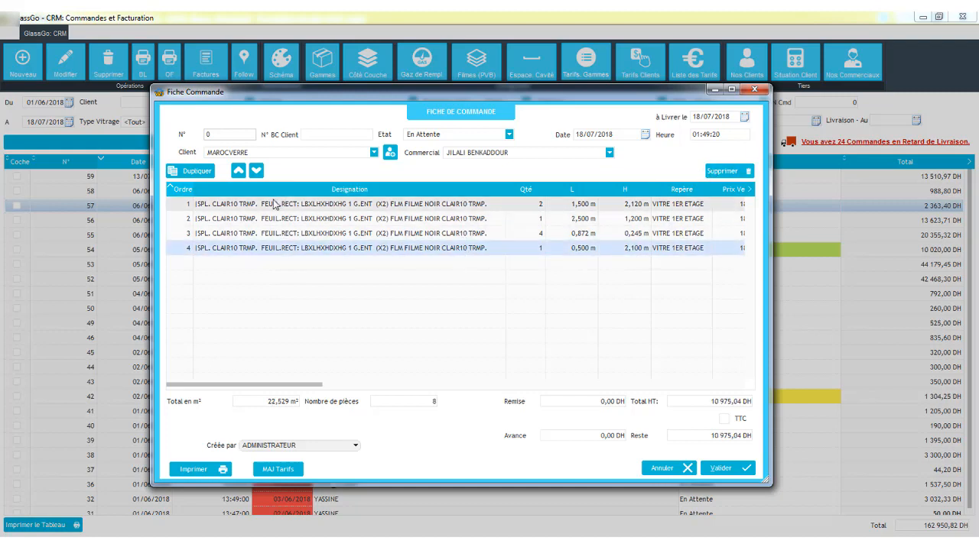
pyautogui.click(239, 172)
pyautogui.click(239, 171)
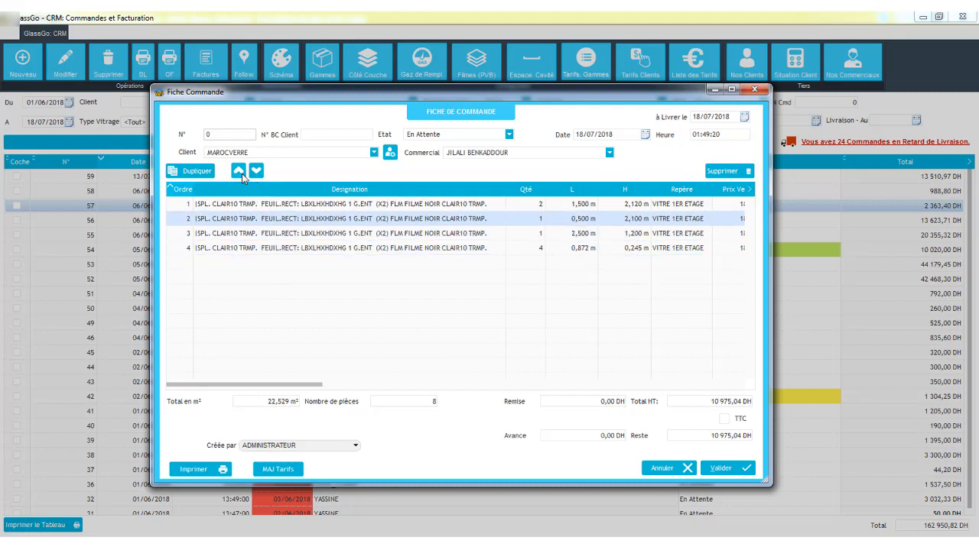
pyautogui.click(242, 174)
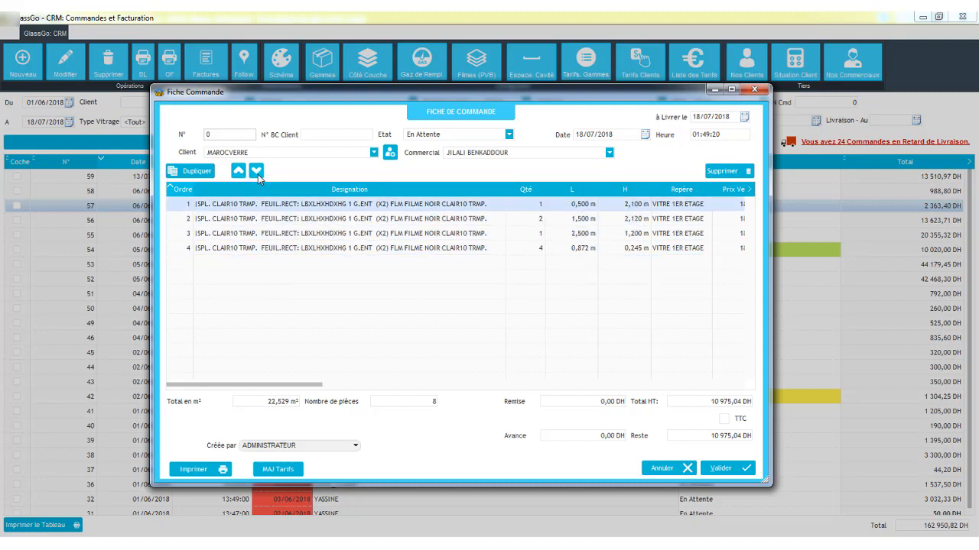
pyautogui.click(257, 172)
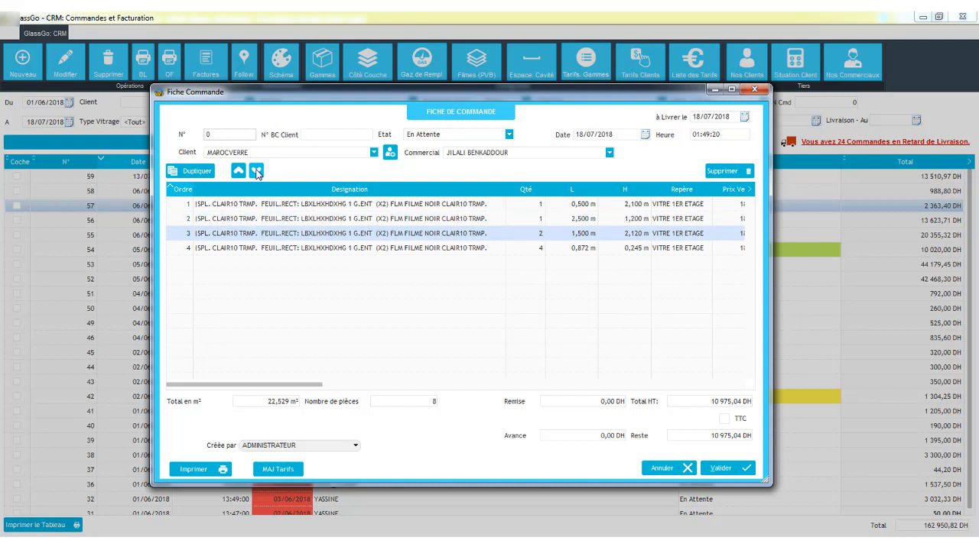
# - Enter a discount of 0,04 and validate the order
pyautogui.click(338, 256)
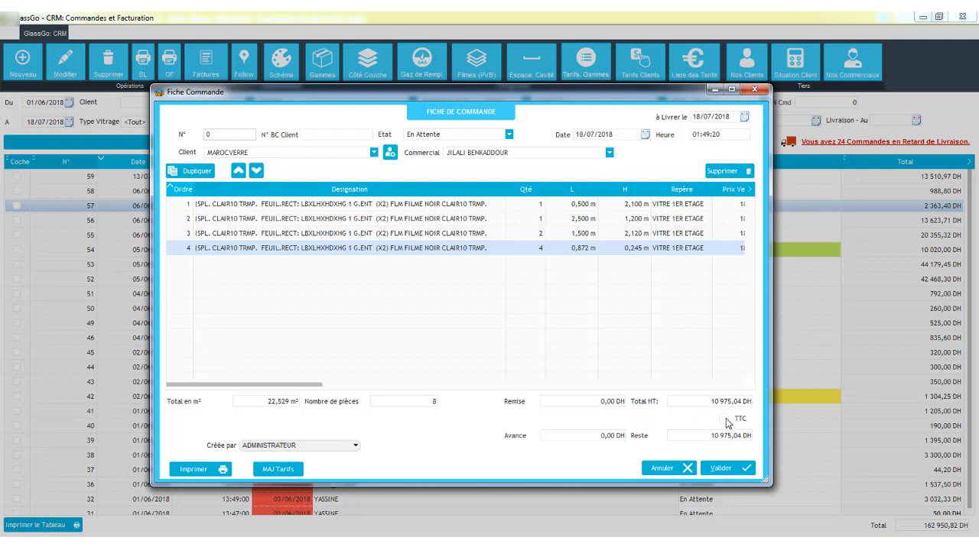
pyautogui.click(596, 400)
pyautogui.write('0,04')
pyautogui.click(740, 470)
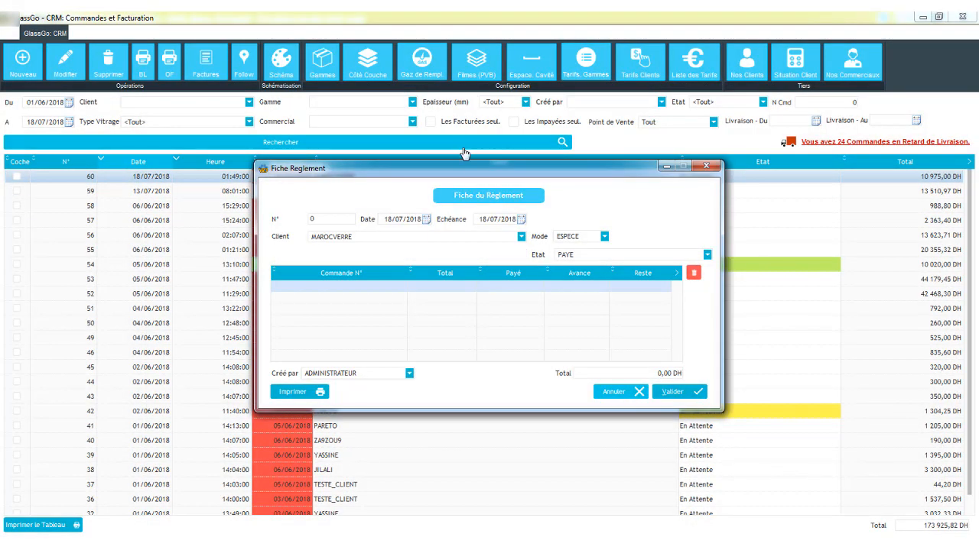
pyautogui.moveTo(477, 168); pyautogui.dragTo(453, 191)
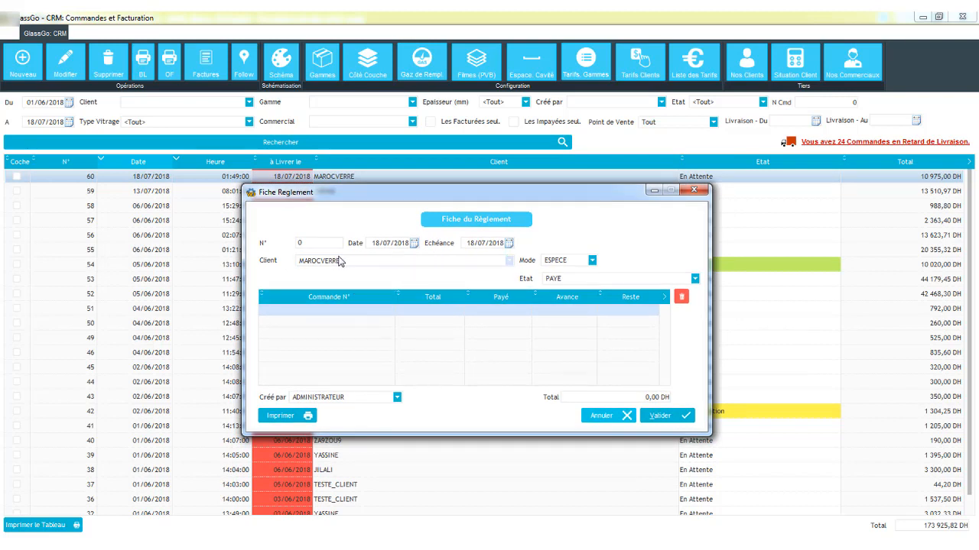
pyautogui.click(577, 265)
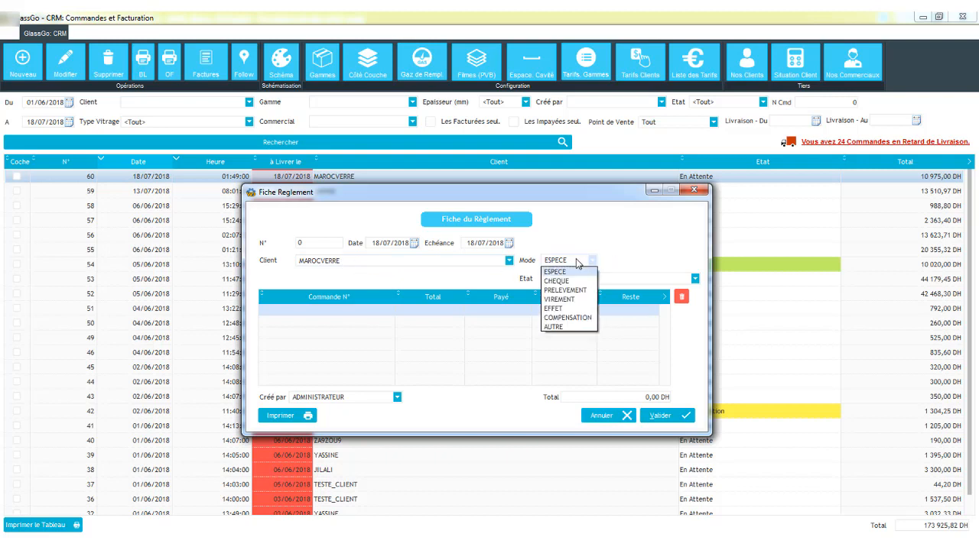
pyautogui.click(571, 281)
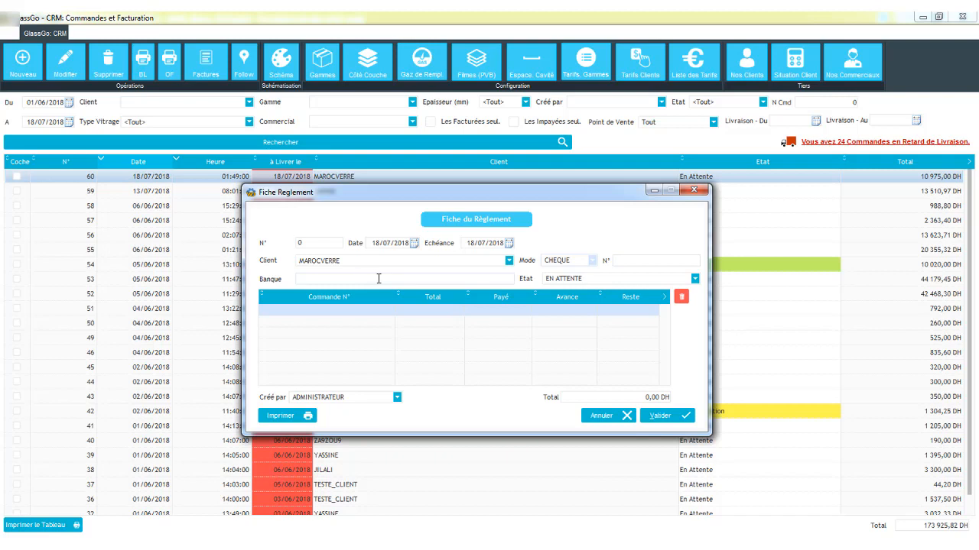
pyautogui.click(575, 265)
pyautogui.click(572, 275)
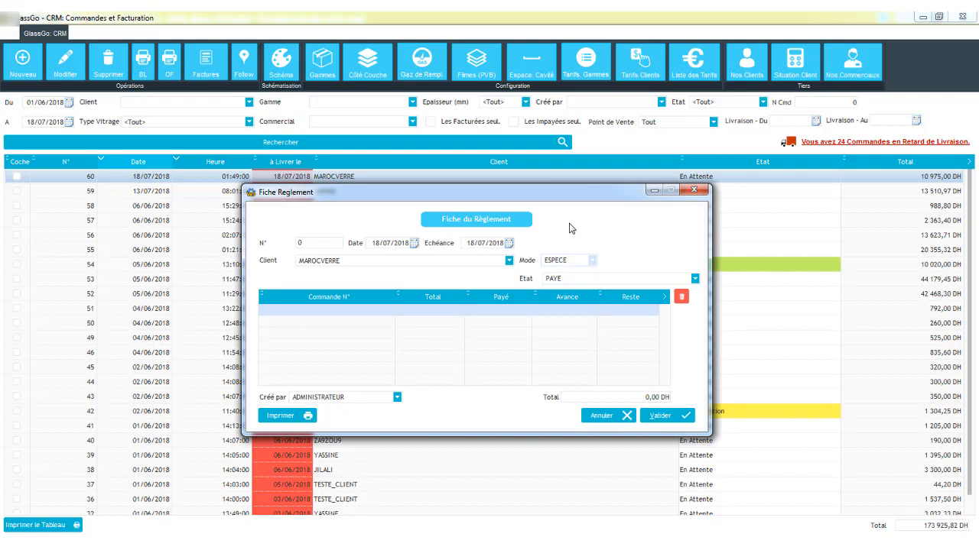
# - Add order 60 to the payment record
pyautogui.doubleClick(388, 313)
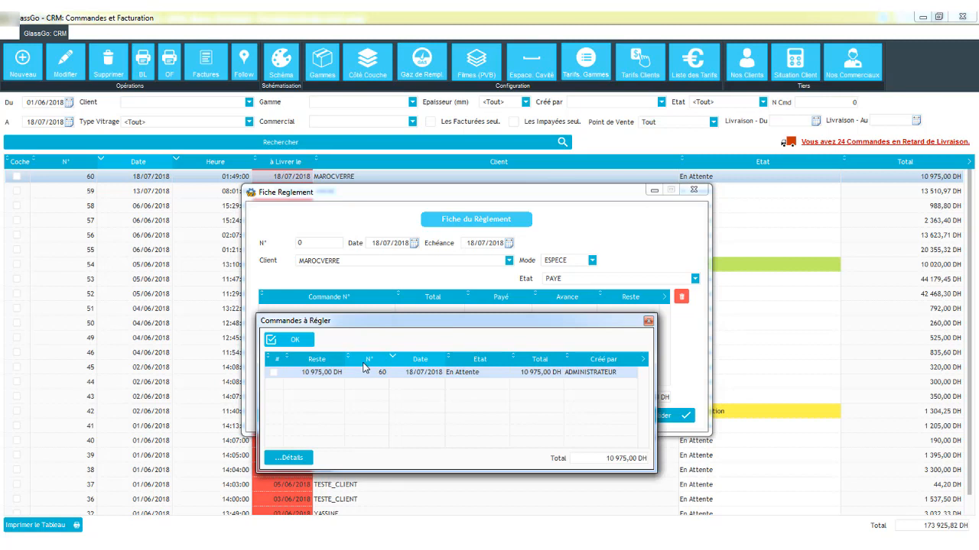
pyautogui.click(273, 373)
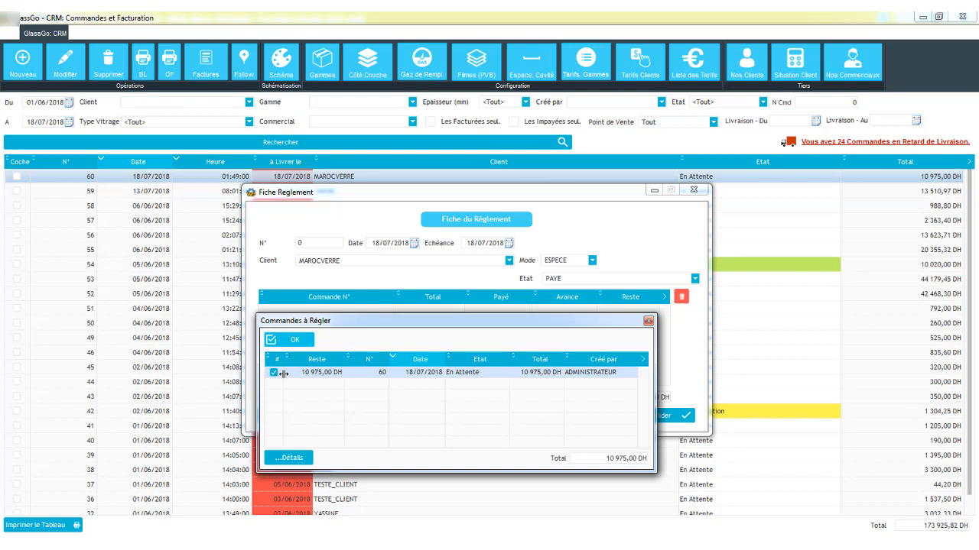
pyautogui.click(288, 340)
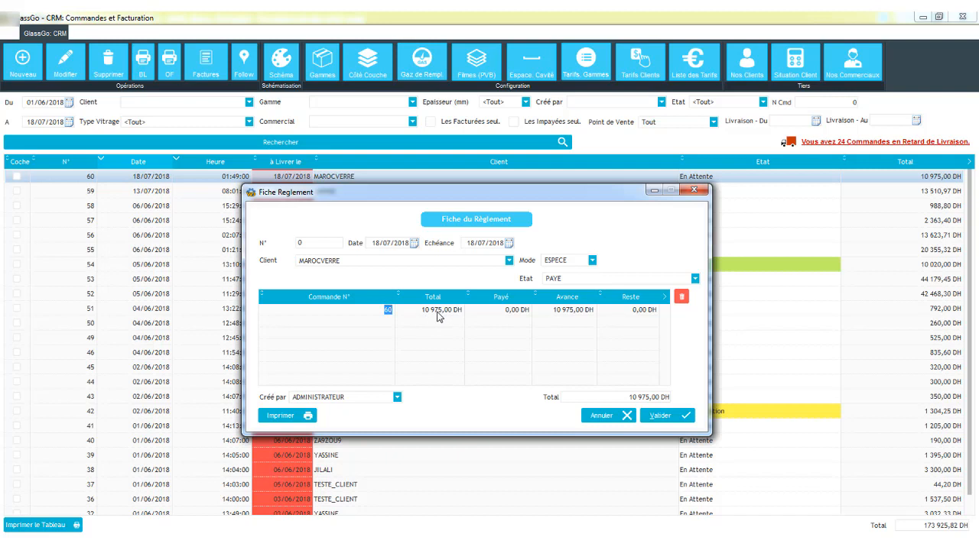
# - Set the advance paid on order 60 to 7000 DH and save the payment
pyautogui.click(559, 312)
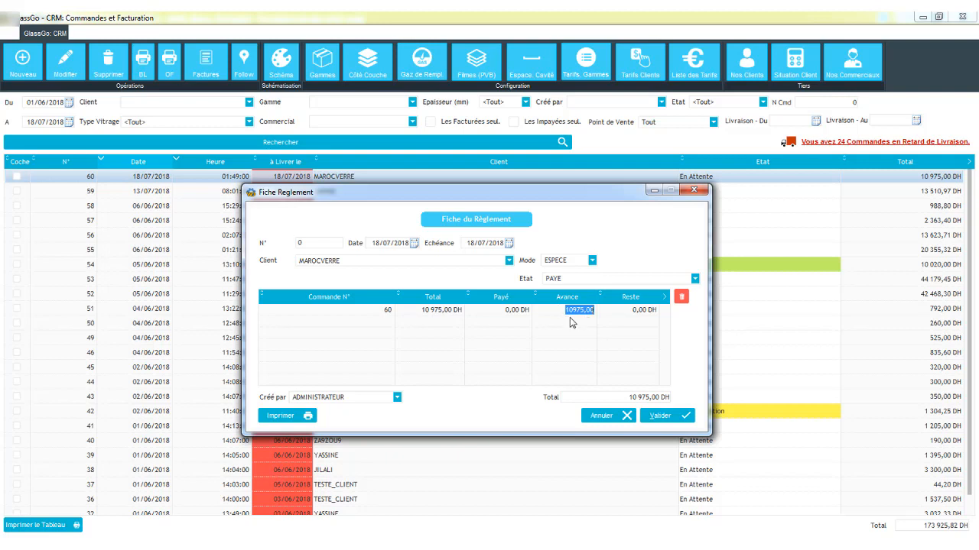
pyautogui.write('7000')
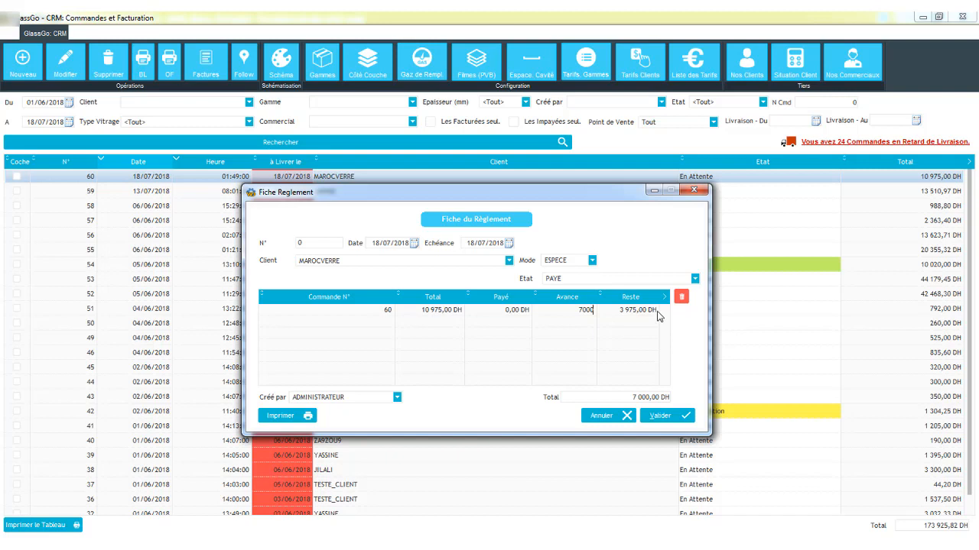
pyautogui.click(494, 312)
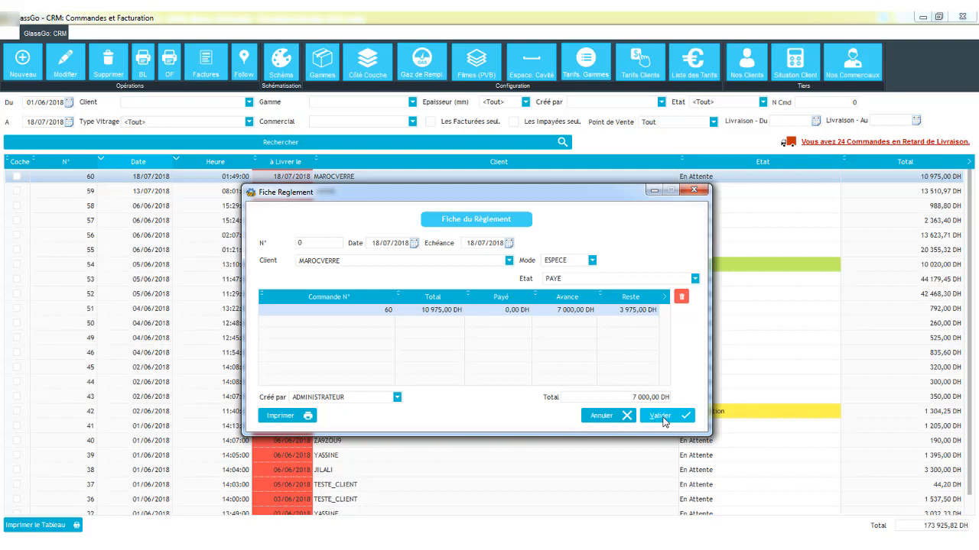
pyautogui.click(663, 418)
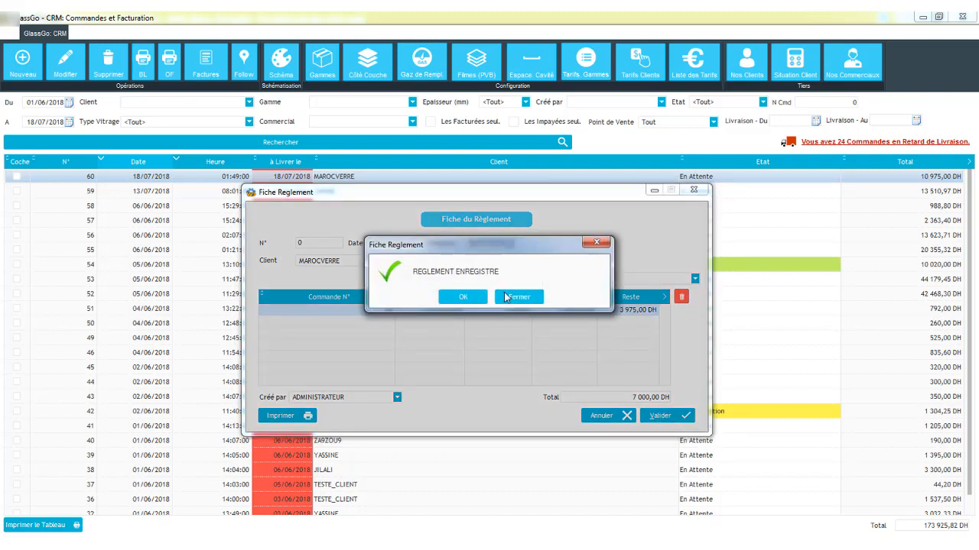
pyautogui.click(505, 297)
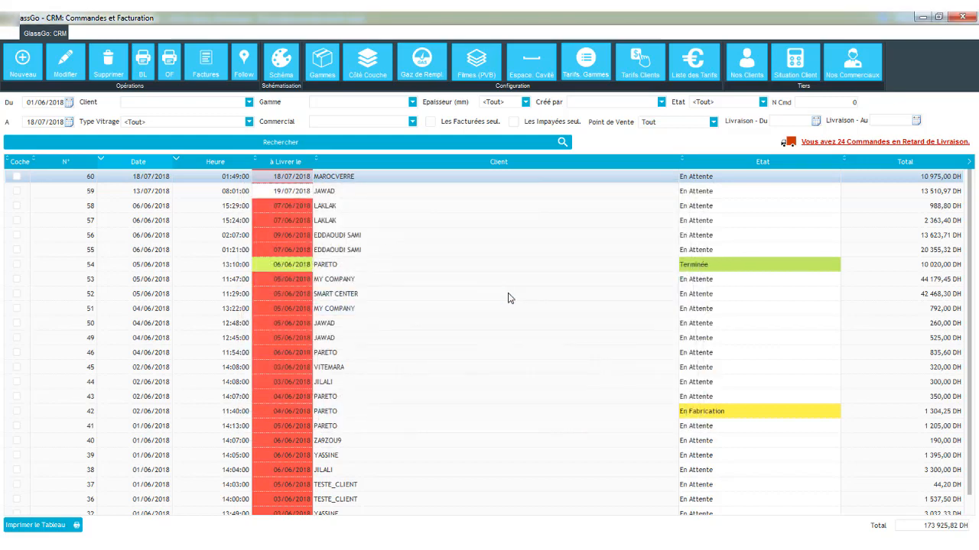
# - Print the delivery note for order 60 with prices
pyautogui.click(362, 205)
pyautogui.click(371, 178)
pyautogui.click(147, 70)
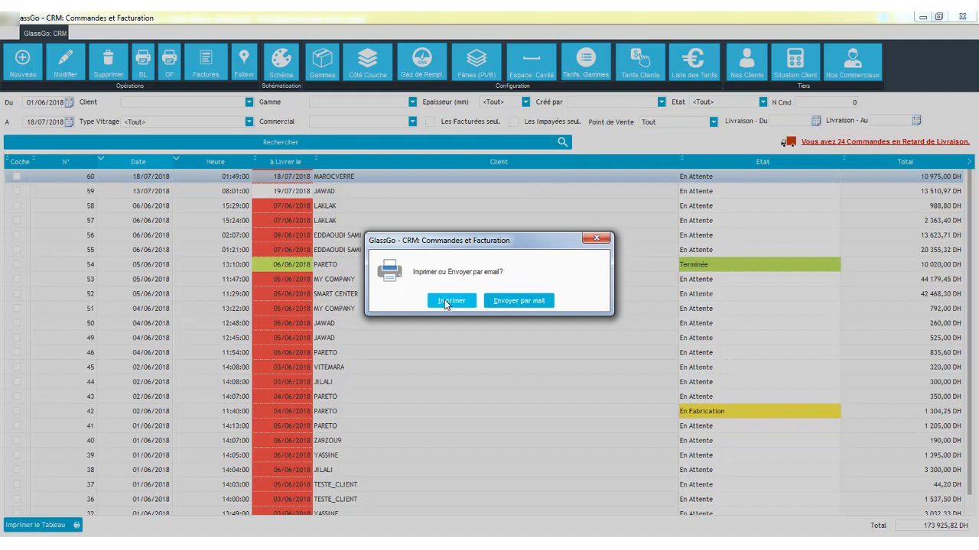
pyautogui.click(446, 301)
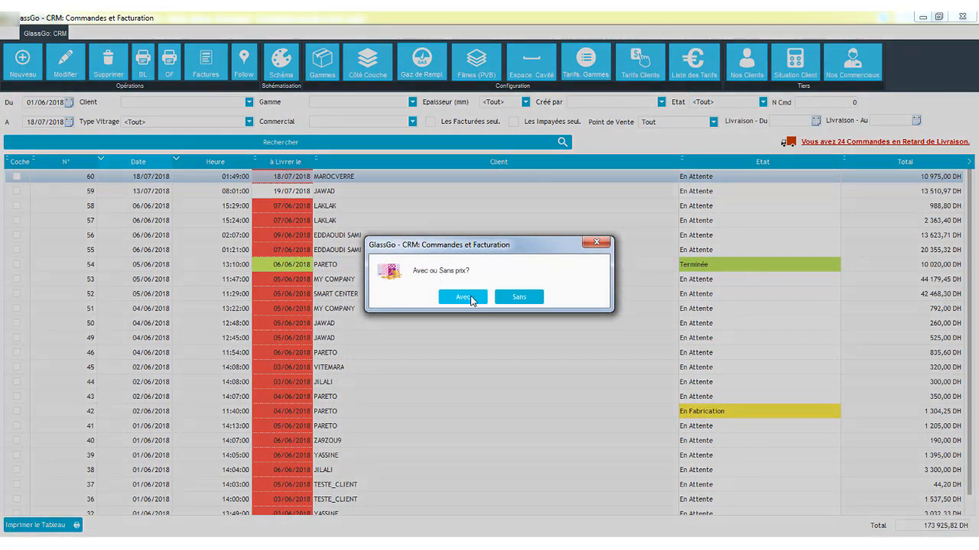
pyautogui.click(465, 298)
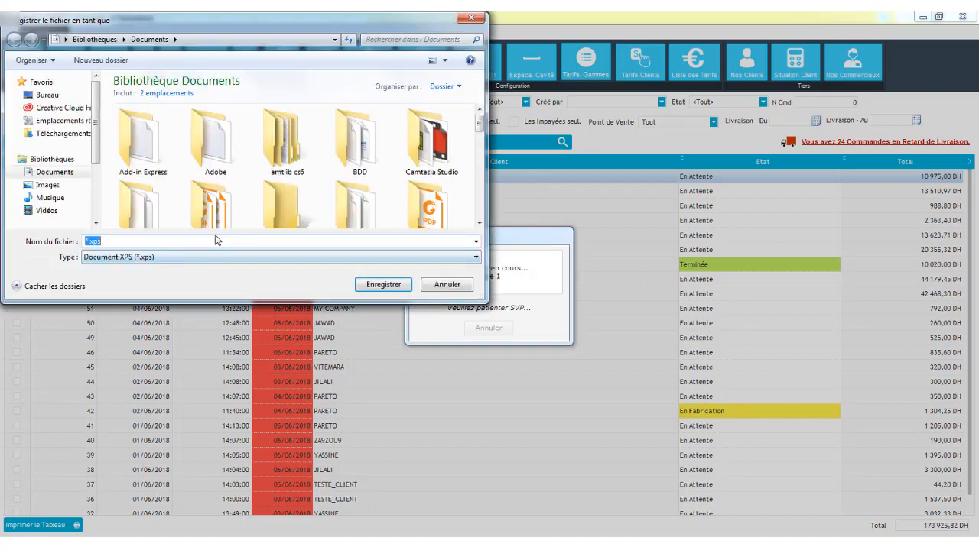
# - Save the delivery note file as BL_MAROCVERRE.xps
pyautogui.press('Left')
pyautogui.press('Left')
pyautogui.press('BackSpace')
pyautogui.write('BL_MARO')
pyautogui.write('CVERRE')
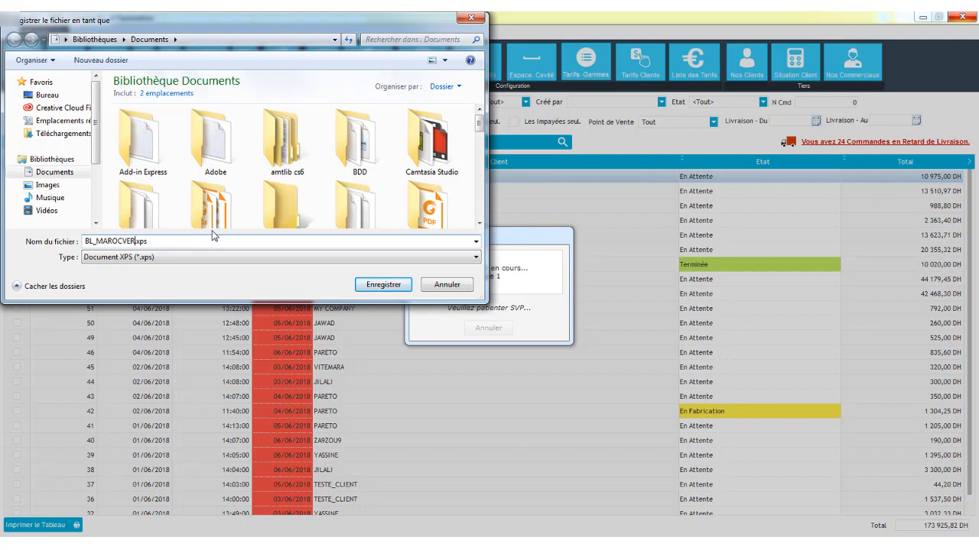
pyautogui.press('Return')
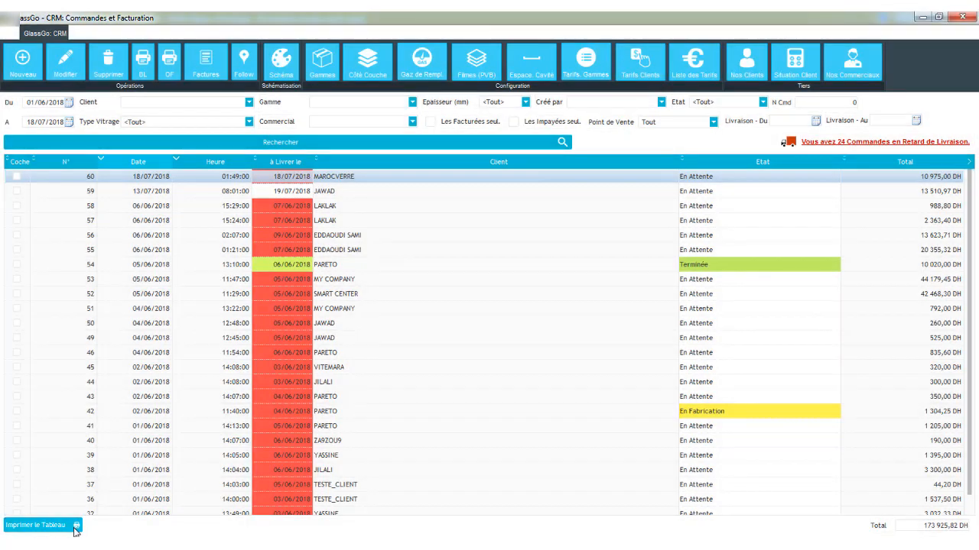
# - Open BL_MAROCVERRE.xps from the Documents library and scroll through the delivery note
pyautogui.click(15, 543)
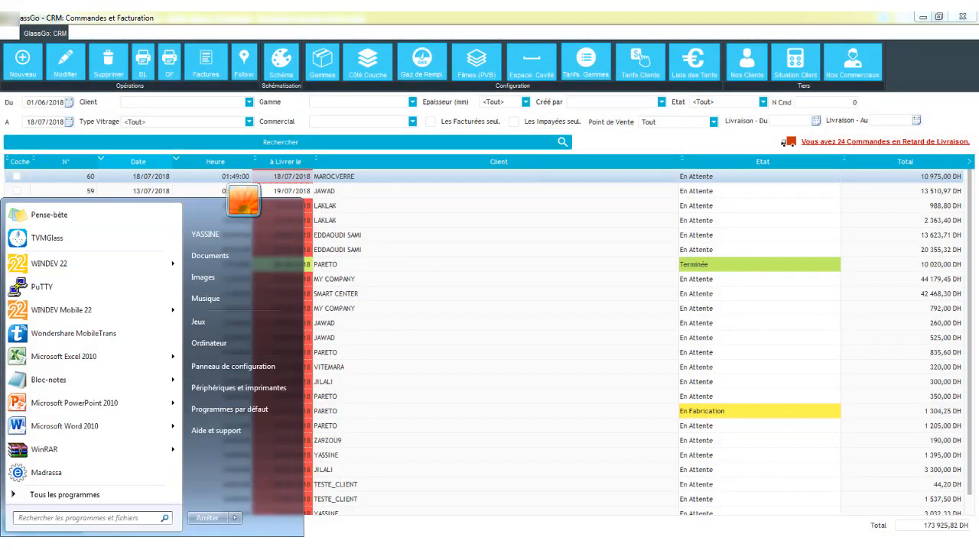
pyautogui.click(230, 257)
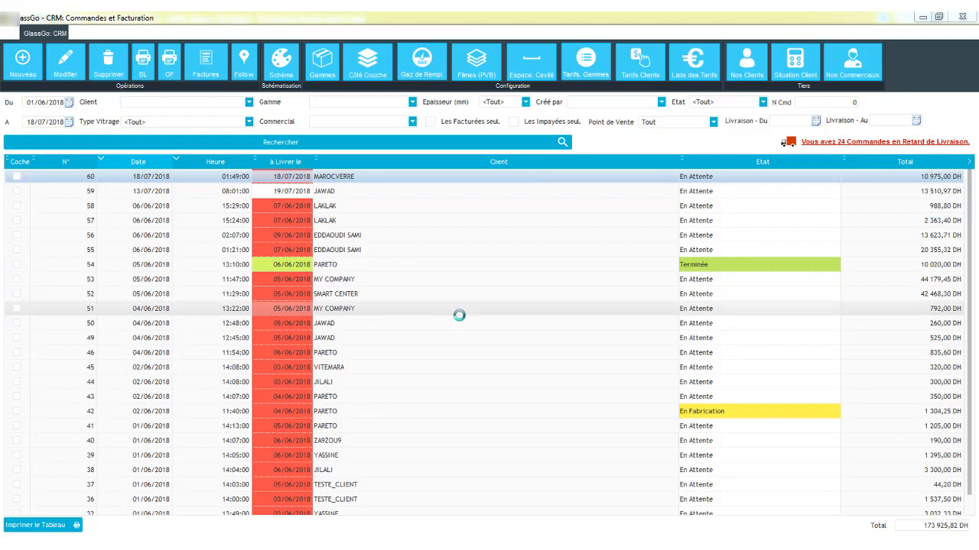
pyautogui.click(461, 321)
pyautogui.write('bl')
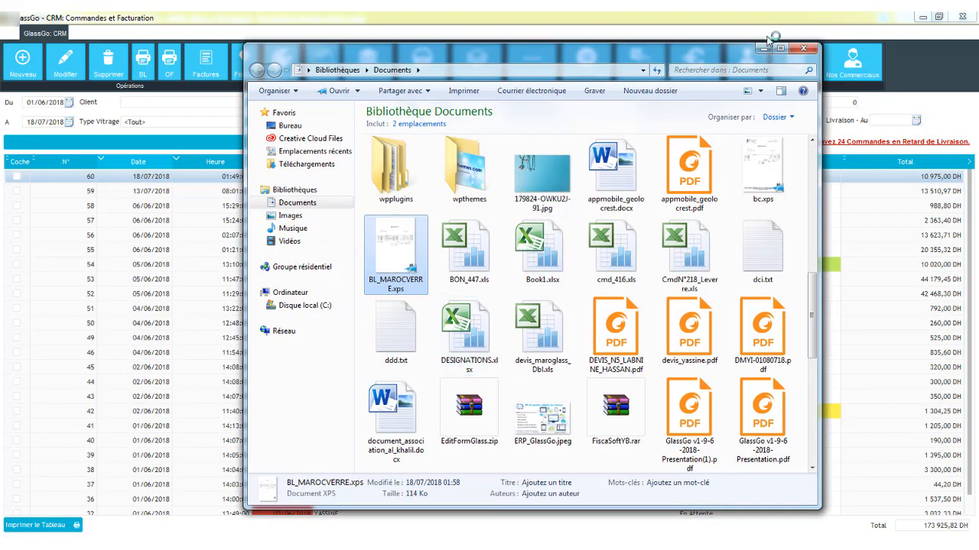
pyautogui.click(765, 48)
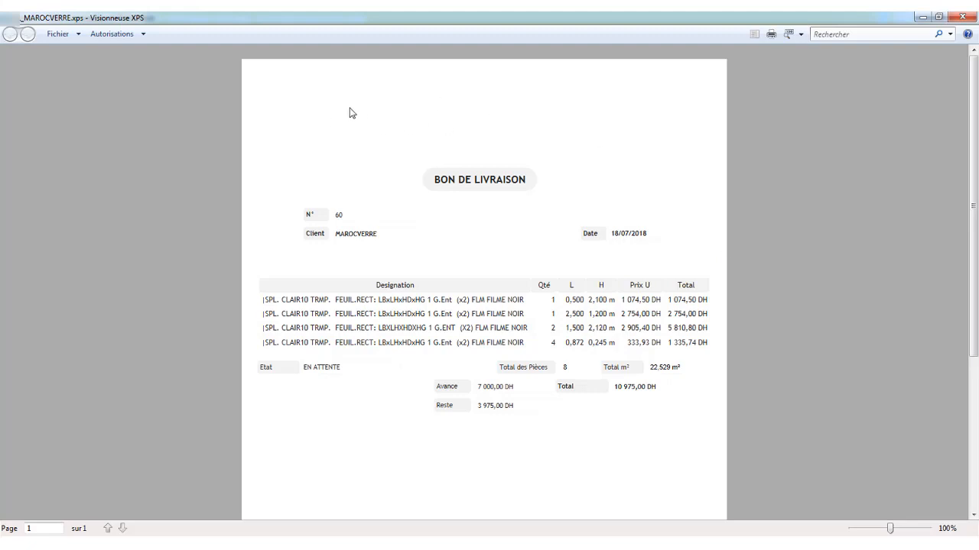
pyautogui.scroll(-6, 533, 284)
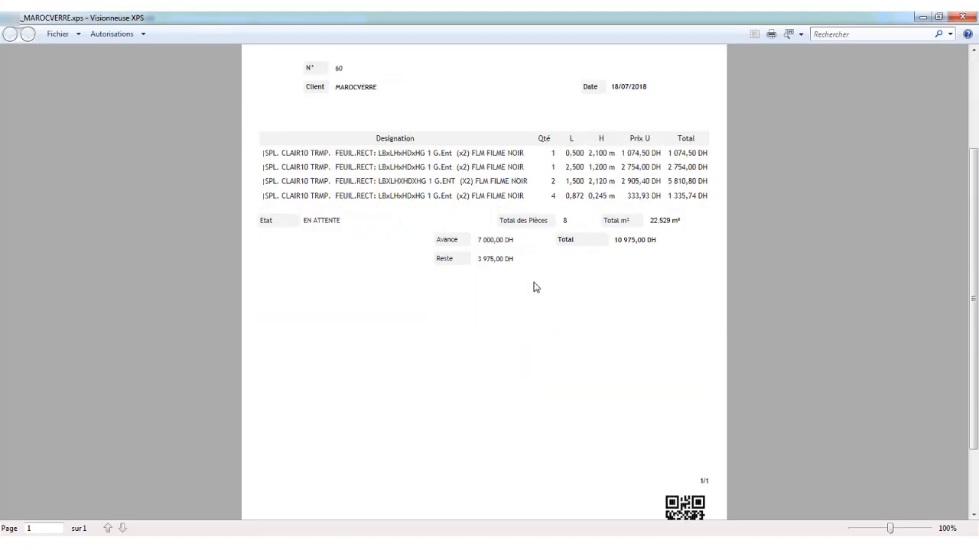
# - Scroll through the delivery note once more and close the XPS viewer
pyautogui.scroll(3, 381, 184)
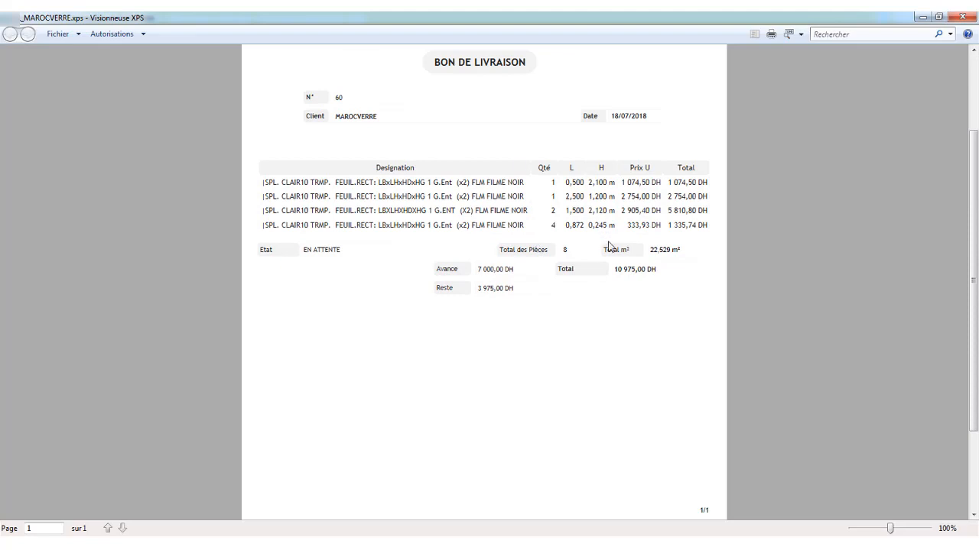
pyautogui.scroll(-3, 649, 272)
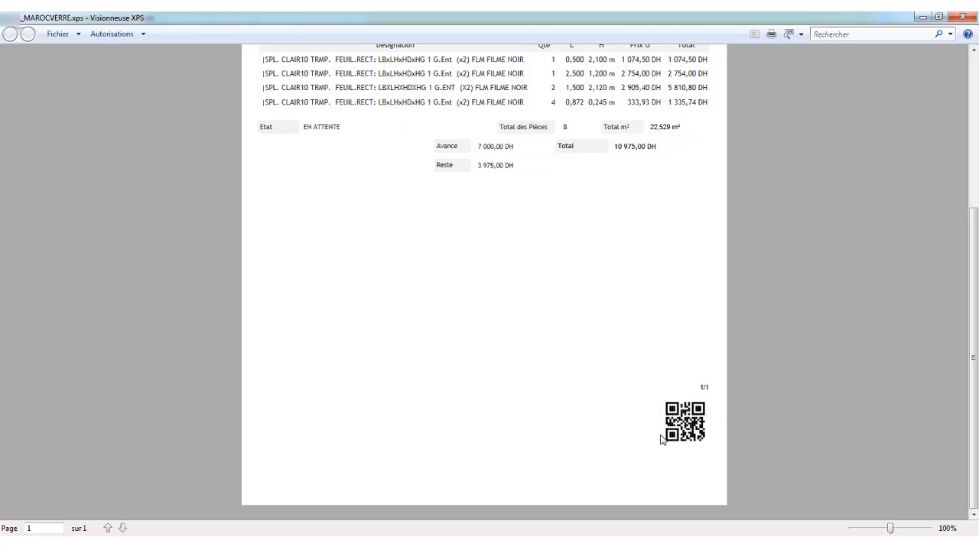
pyautogui.scroll(2, 594, 393)
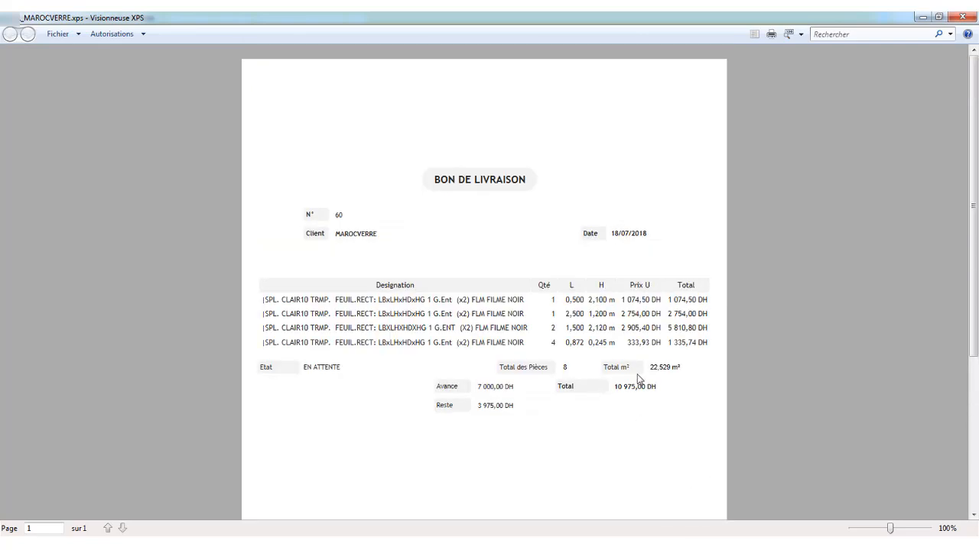
pyautogui.scroll(-1, 653, 374)
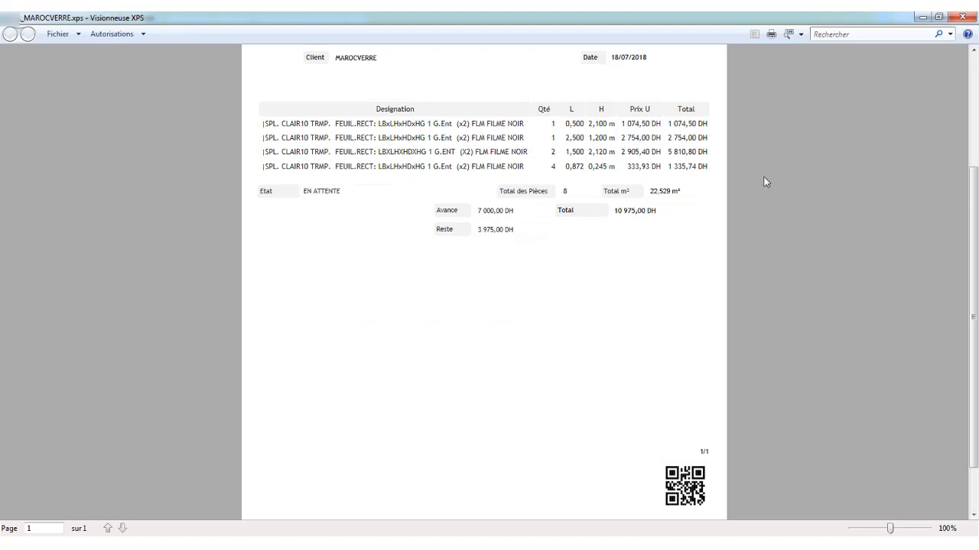
pyautogui.click(962, 16)
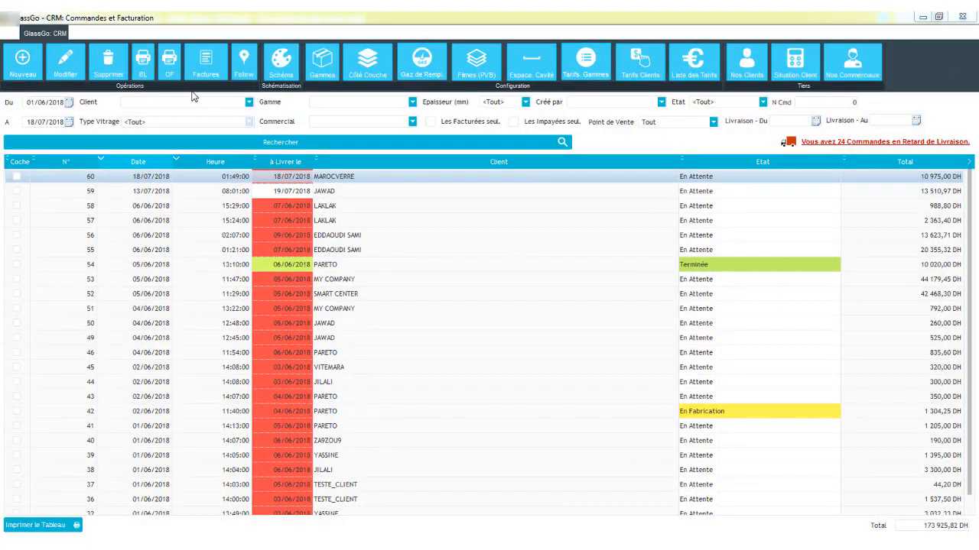
# - Start sending order 60's delivery note by e-mail instead of printing it
pyautogui.click(137, 67)
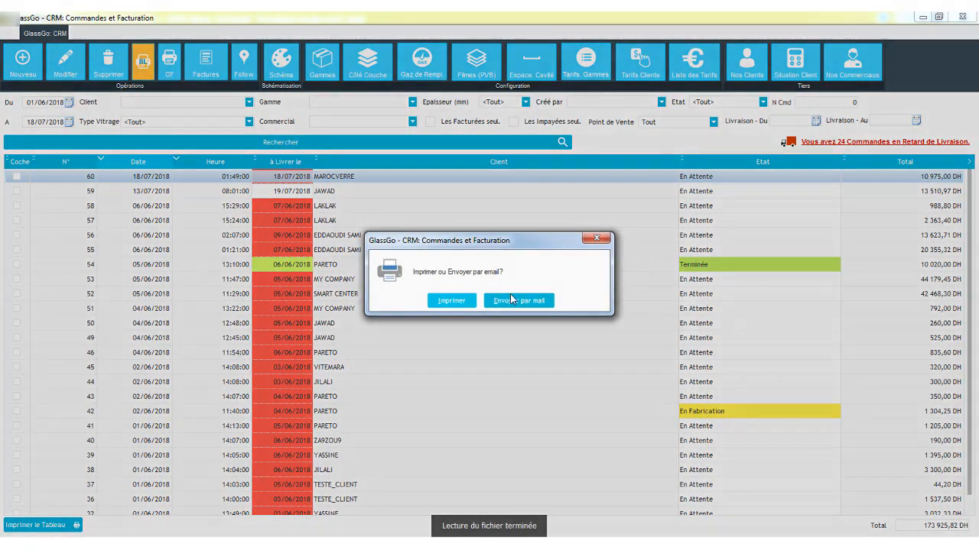
pyautogui.click(515, 304)
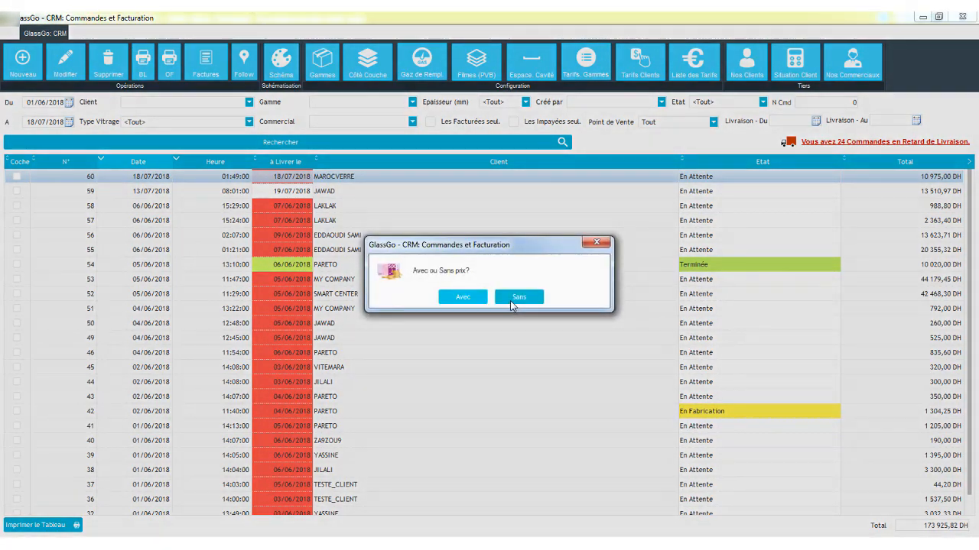
pyautogui.click(512, 306)
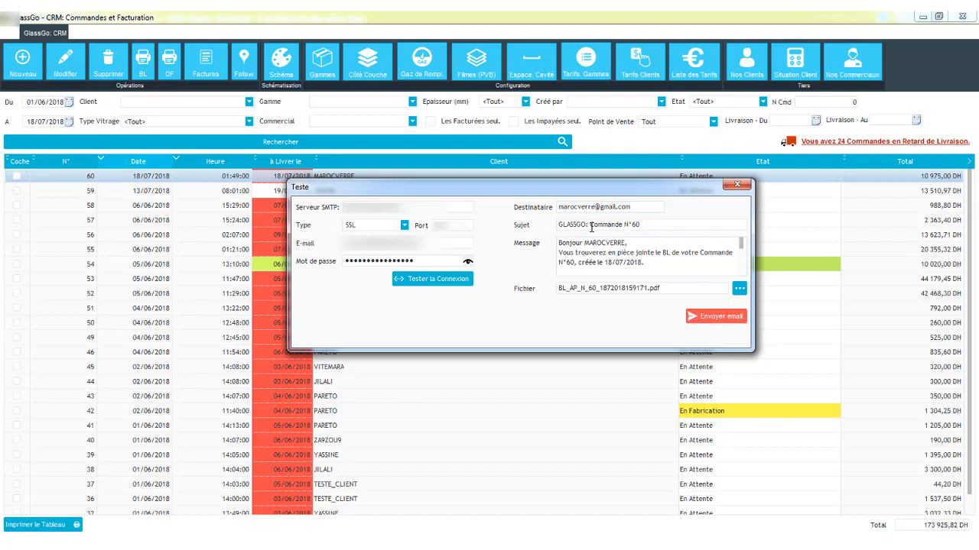
# - Replace the recipient address with the client's e-mail address
pyautogui.click(639, 286)
pyautogui.moveTo(639, 286)
pyautogui.click(646, 206)
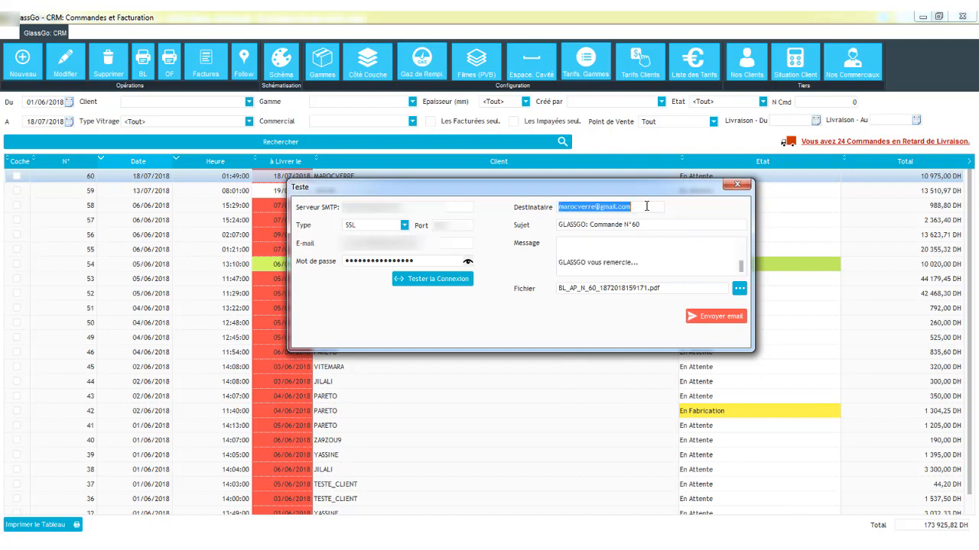
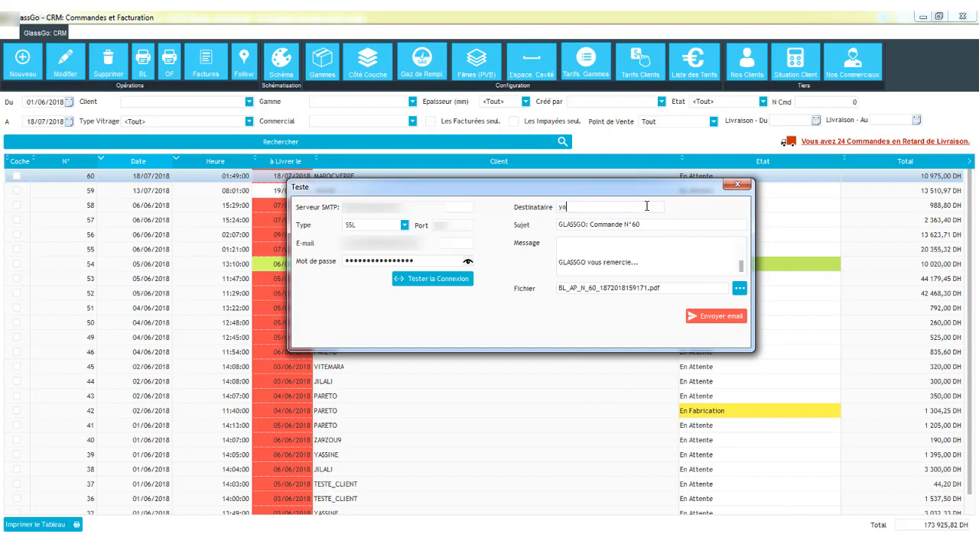
pyautogui.hotkey('ctrl', 'a')
pyautogui.press('BackSpace')
# - Review the message text and send the delivery note e-mail
pyautogui.scroll(2, 663, 256)
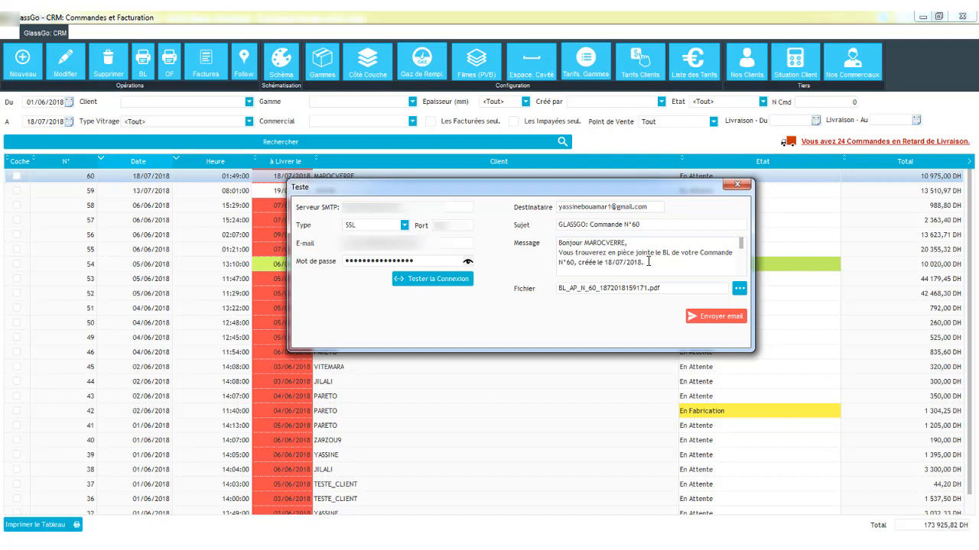
pyautogui.scroll(-1, 675, 262)
pyautogui.scroll(-2, 676, 261)
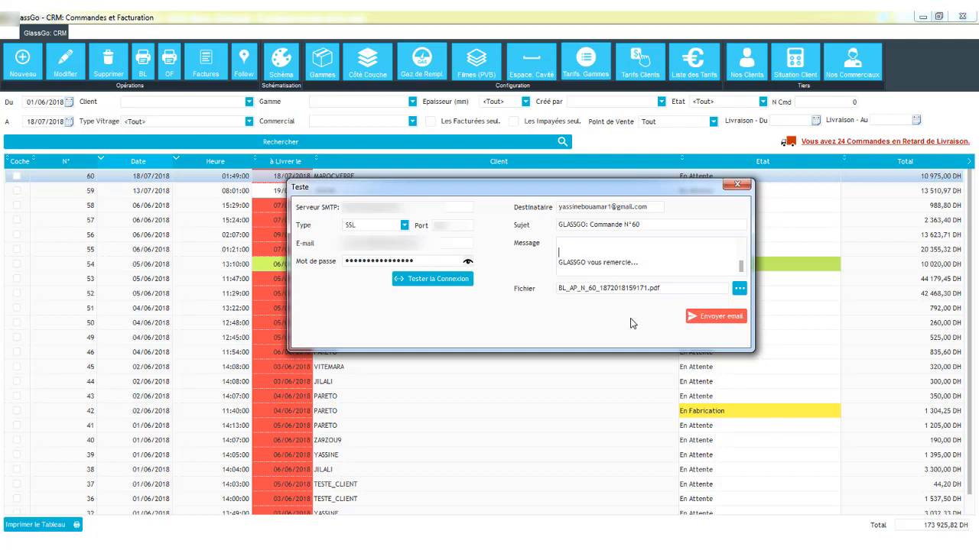
pyautogui.click(699, 317)
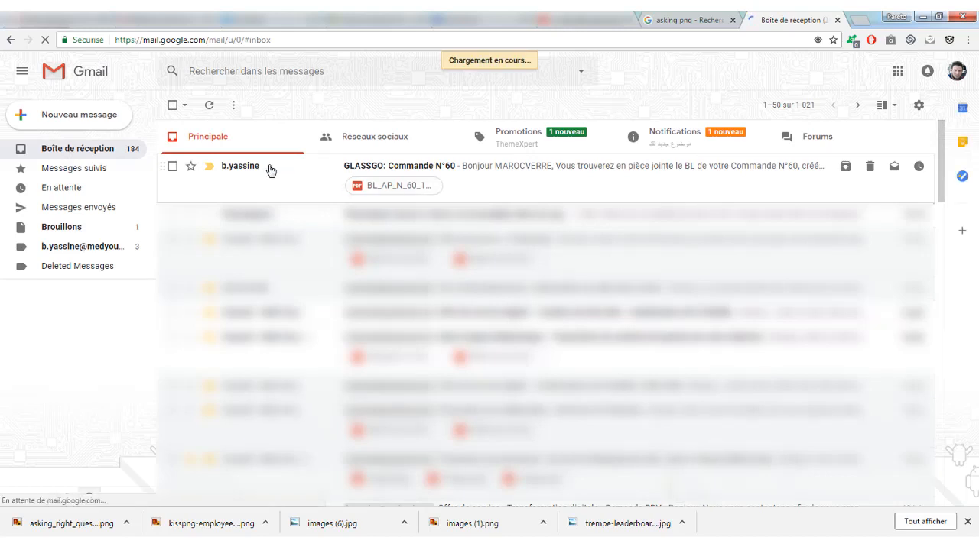
# - Switch to Gmail, open the received order 60 e-mail, preview its PDF attachment, and minimize the browser
pyautogui.click(271, 170)
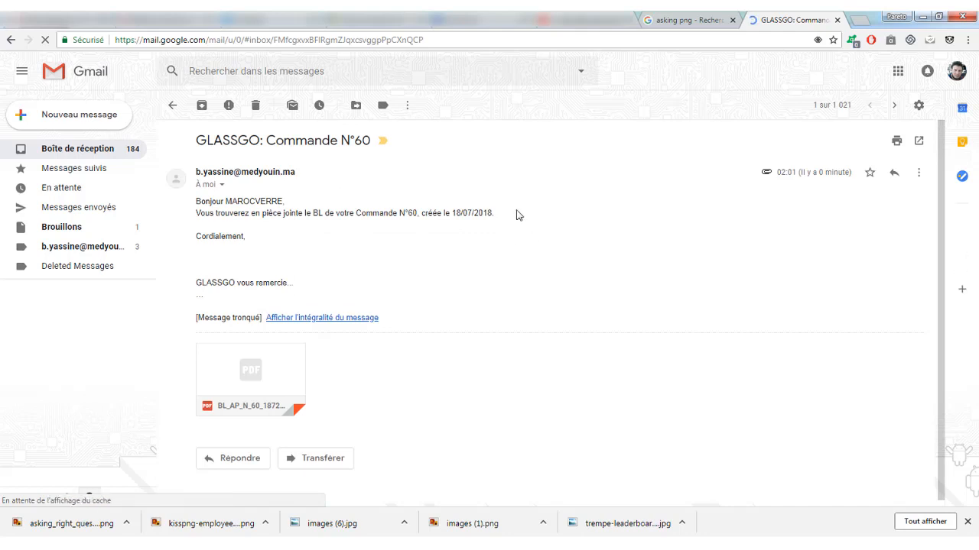
pyautogui.click(257, 367)
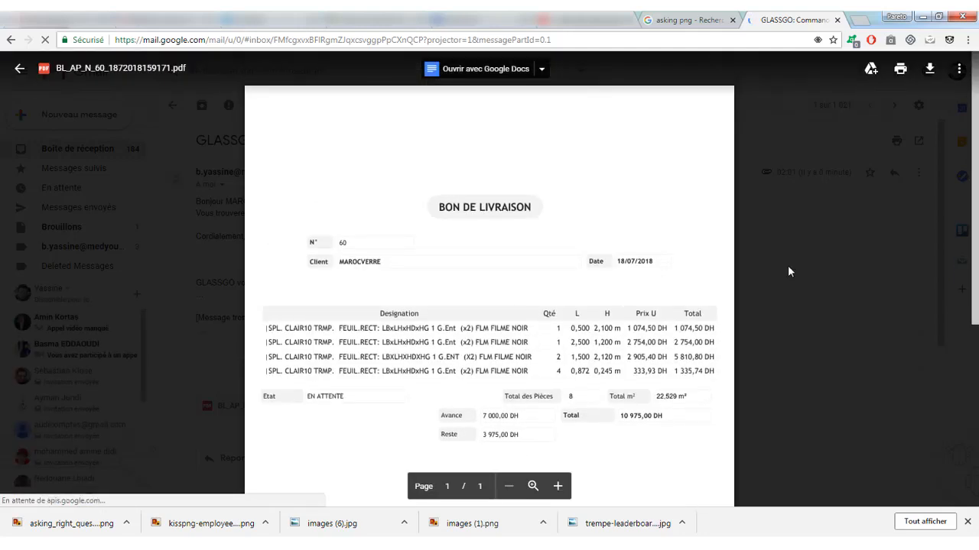
pyautogui.click(788, 266)
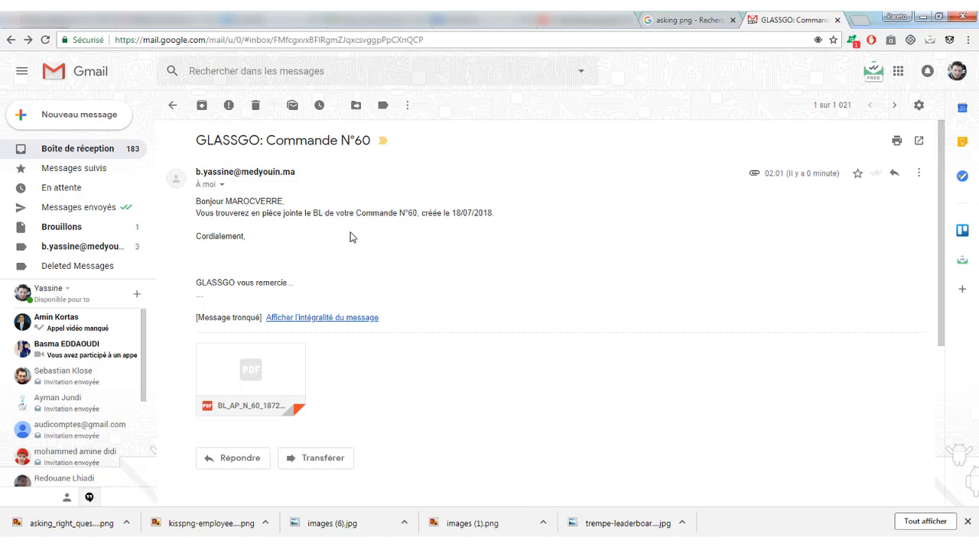
pyautogui.click(921, 16)
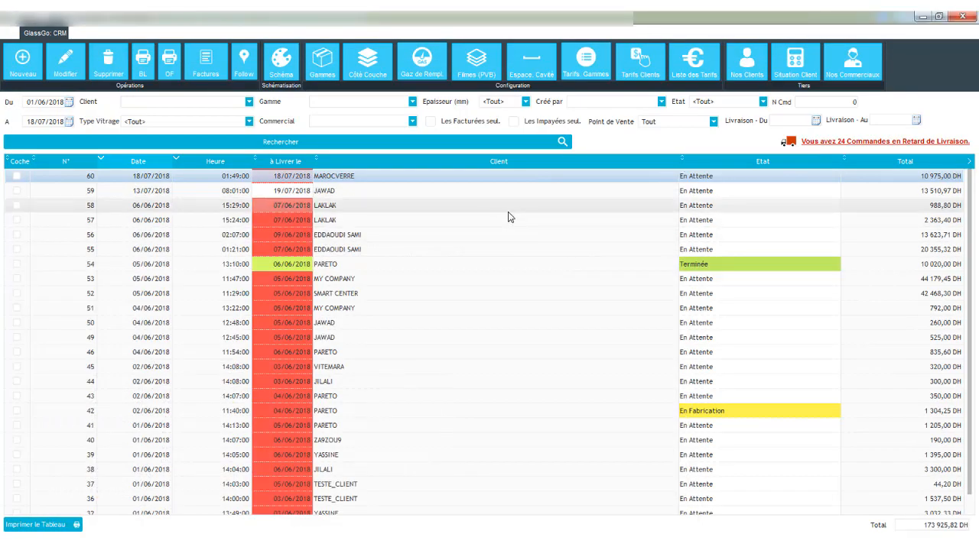
# - Close the orders and invoicing window to return to the main menu
pyautogui.click(568, 279)
pyautogui.click(567, 221)
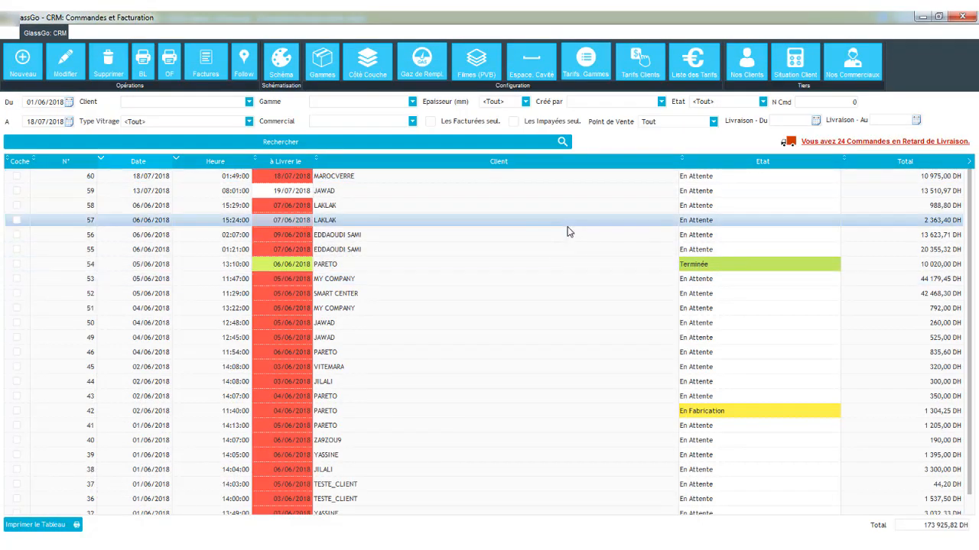
pyautogui.click(561, 180)
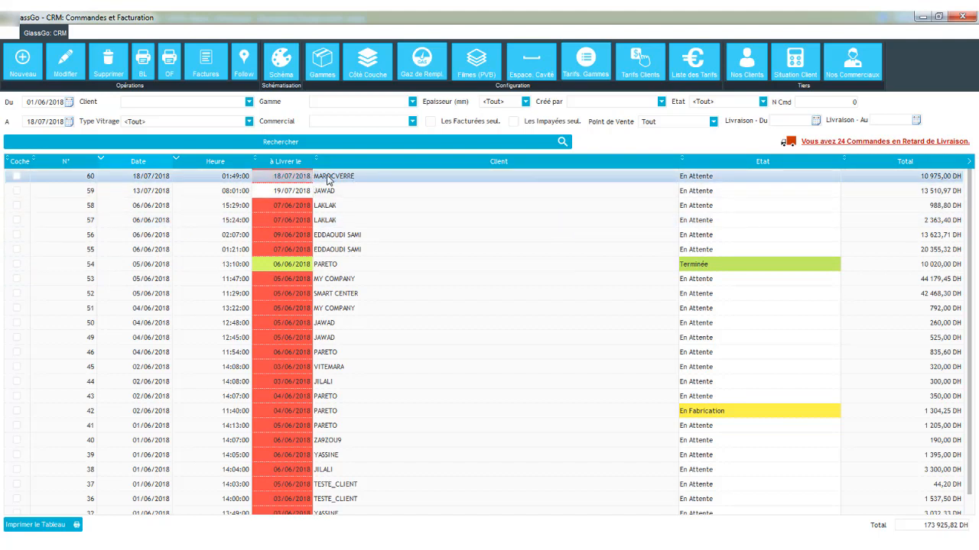
pyautogui.click(962, 15)
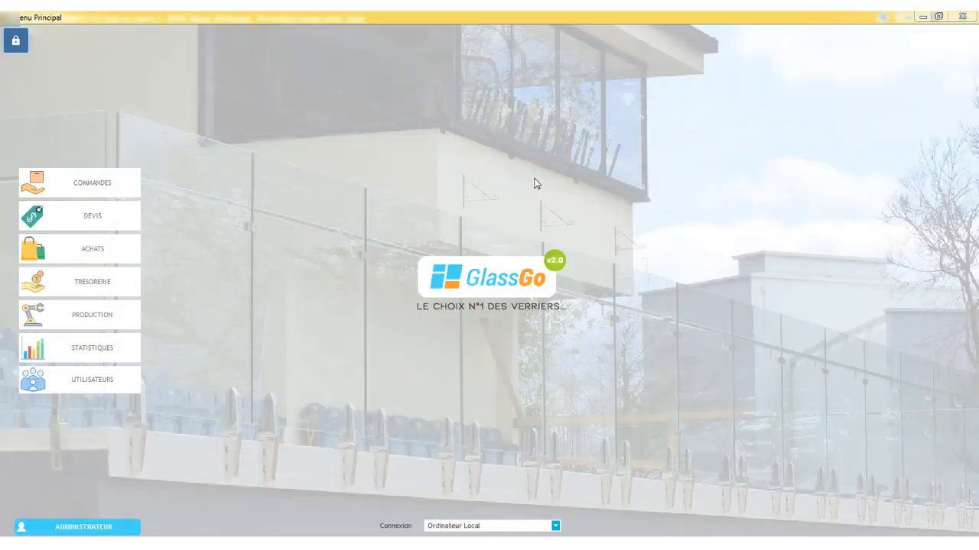
# - Open the Trésorerie module and inspect the MAROCVERRE payment entry in the journal
pyautogui.click(128, 277)
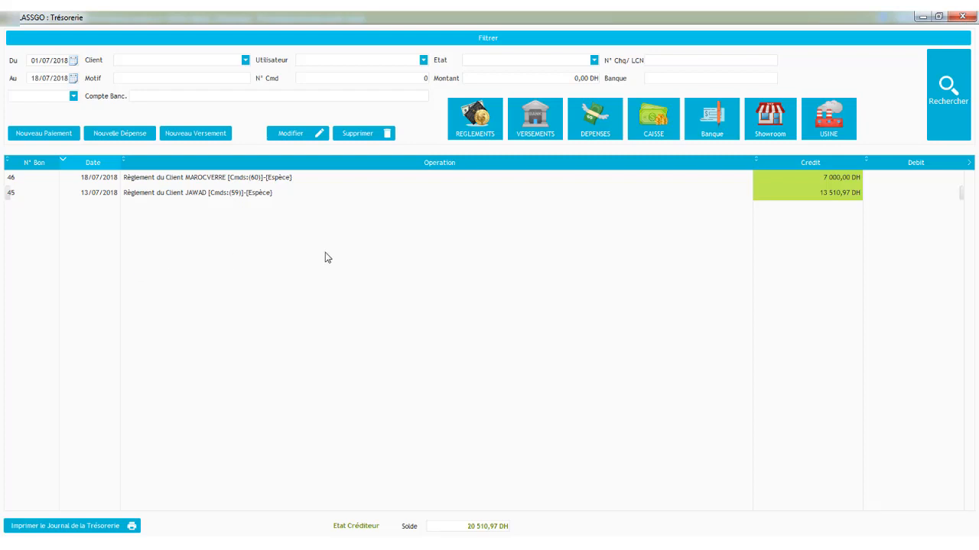
pyautogui.click(46, 61)
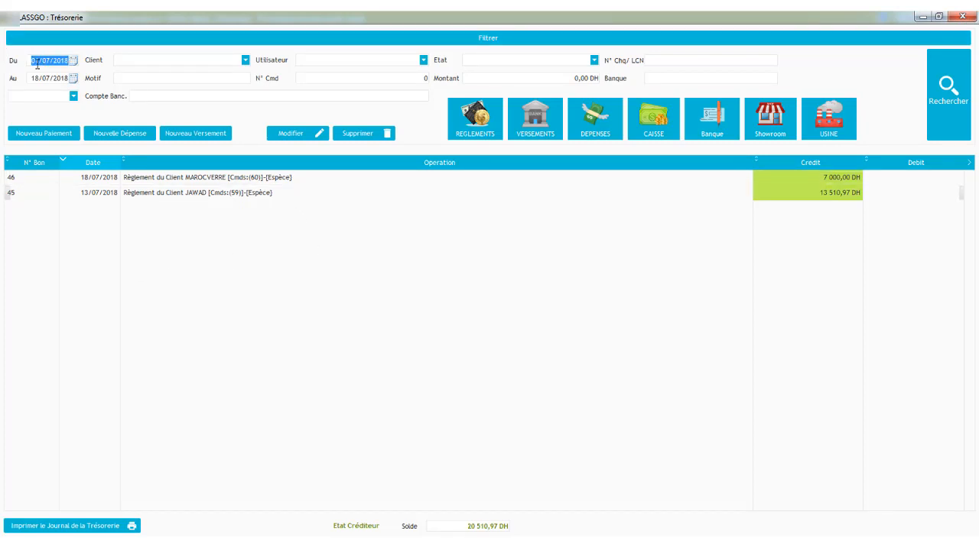
pyautogui.click(140, 182)
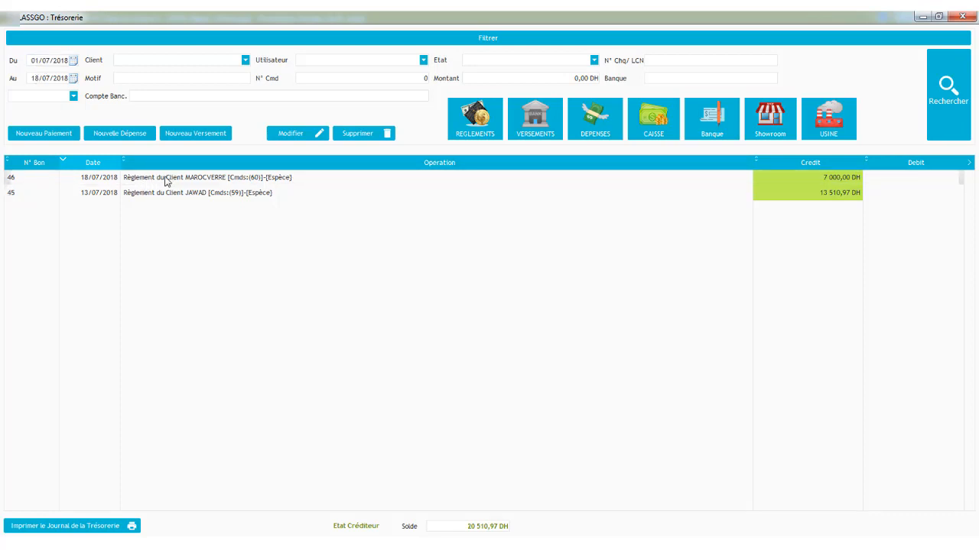
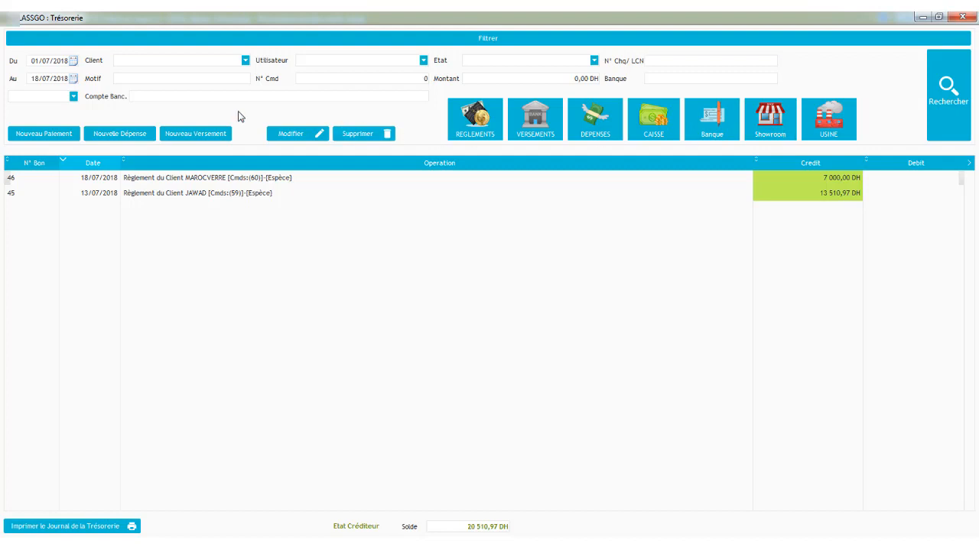
# - Filter the treasury journal to the current day (Journée)
pyautogui.click(51, 65)
pyautogui.write('0')
pyautogui.press('Tab')
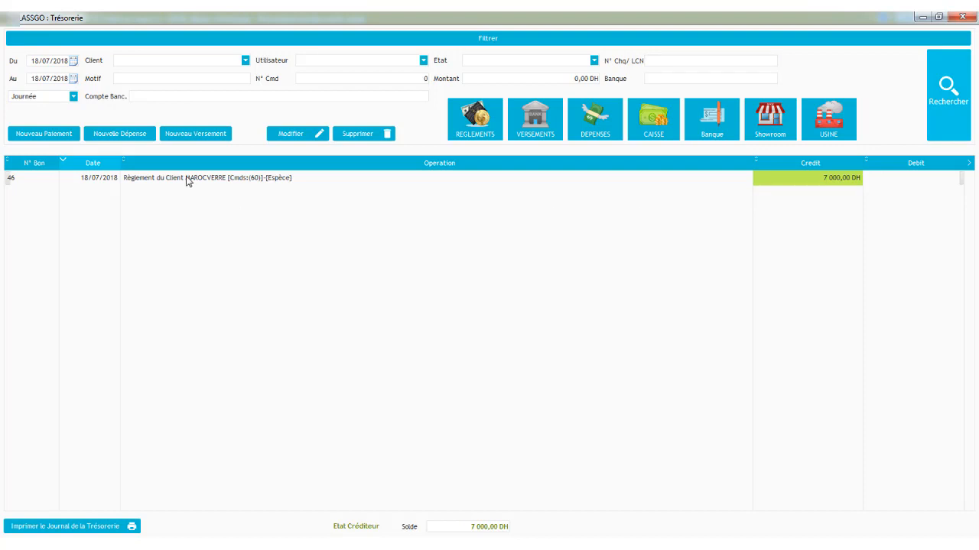
# - Record a new cash expense with reason ACHAT BUREAUTIQUE and amount 500 DH
pyautogui.click(123, 134)
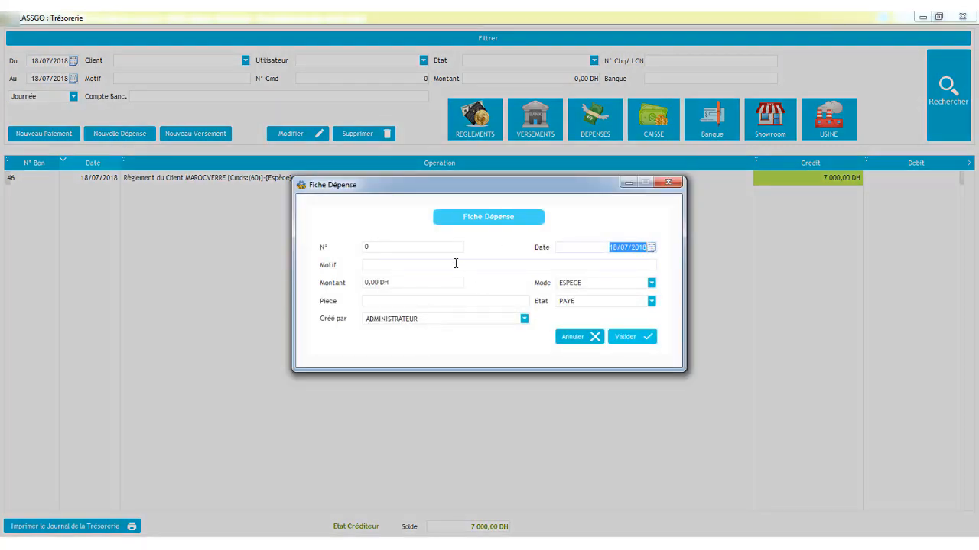
pyautogui.click(446, 265)
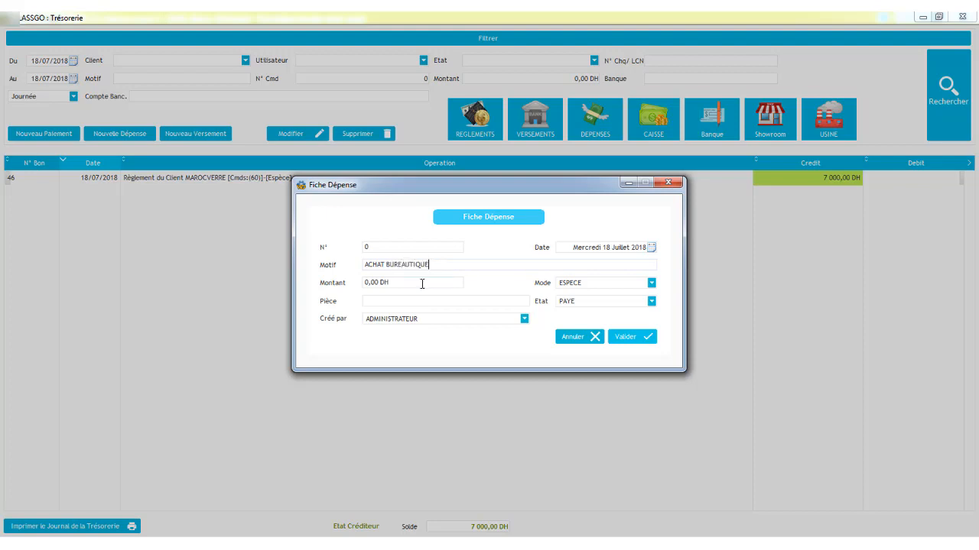
pyautogui.click(422, 284)
pyautogui.write('500')
pyautogui.click(620, 337)
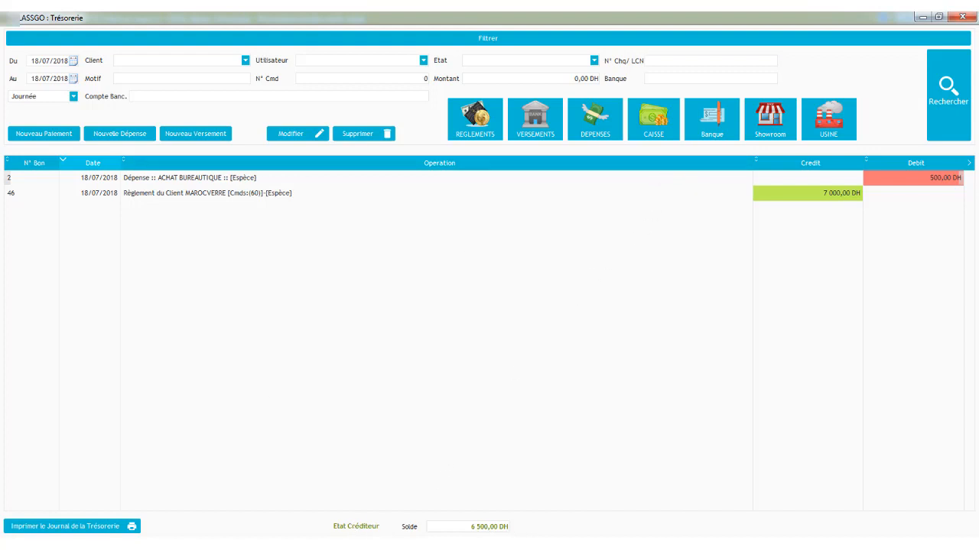
# - Open the print preview of the treasury journal and scroll through it
pyautogui.click(30, 527)
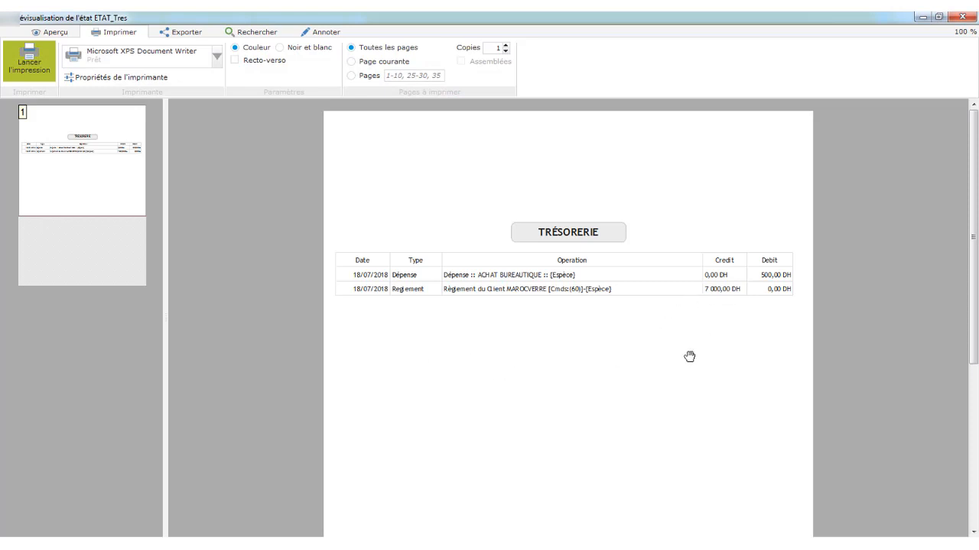
pyautogui.scroll(-6, 765, 309)
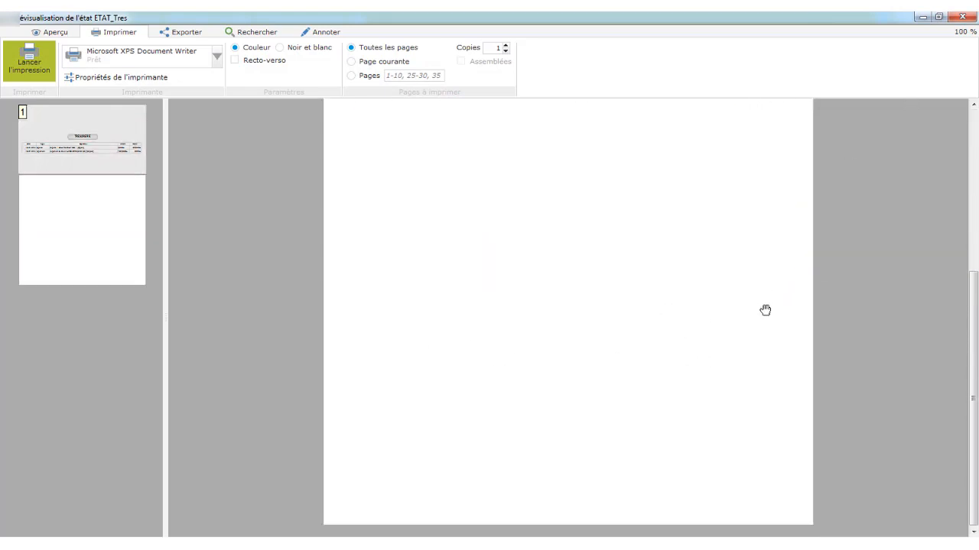
pyautogui.scroll(6, 765, 309)
# - Close the preview and treasury windows and open the Production module
pyautogui.click(962, 16)
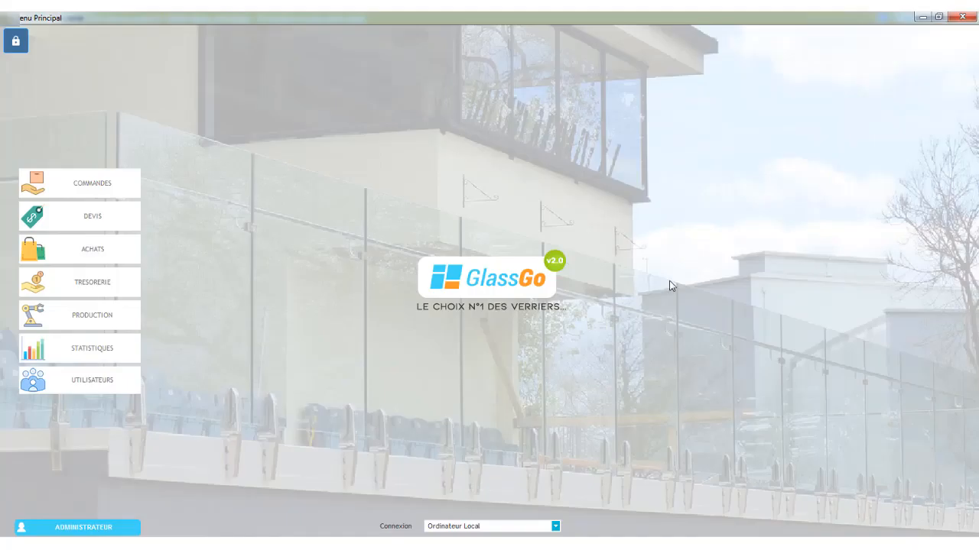
pyautogui.click(962, 17)
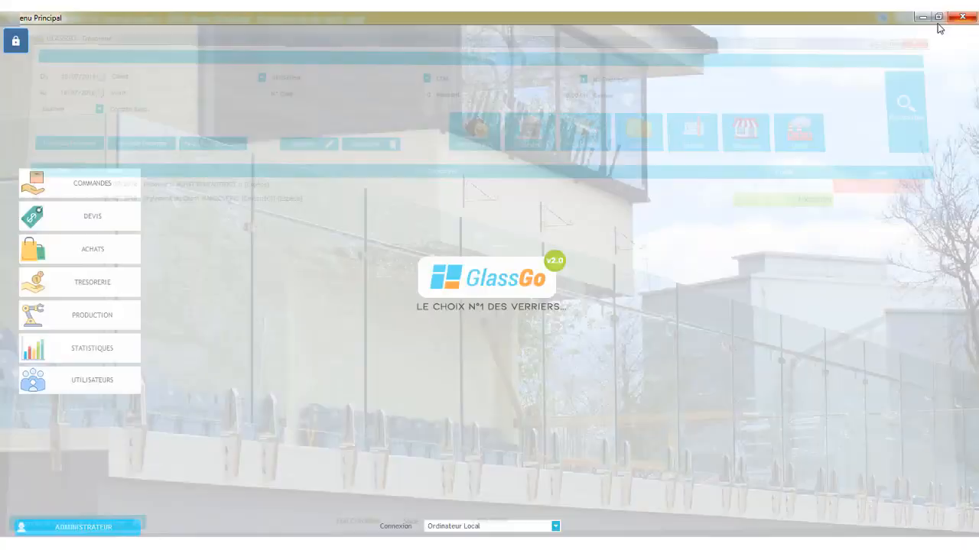
pyautogui.click(85, 325)
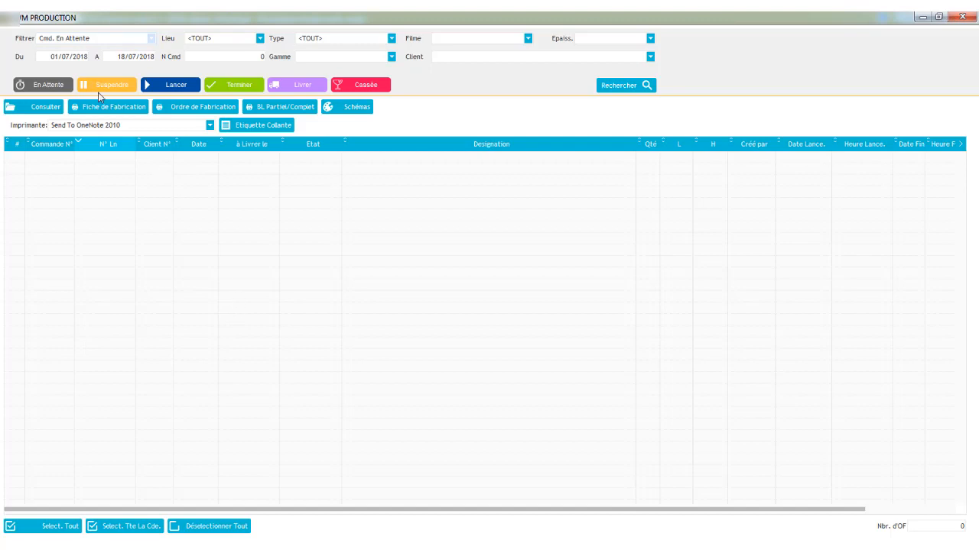
# - Clear the date range and search production orders with status Cmd. En Attente
pyautogui.click(63, 56)
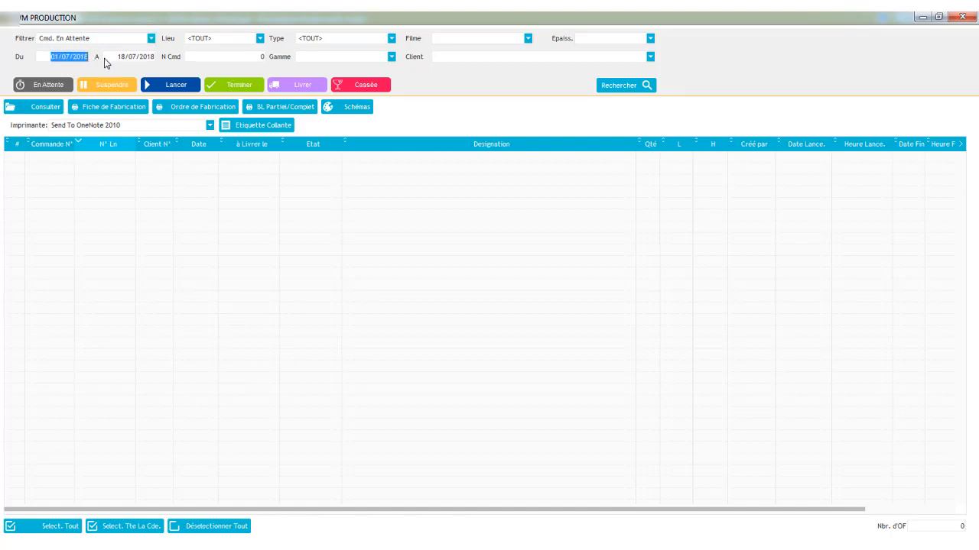
pyautogui.press('Tab')
pyautogui.click(111, 39)
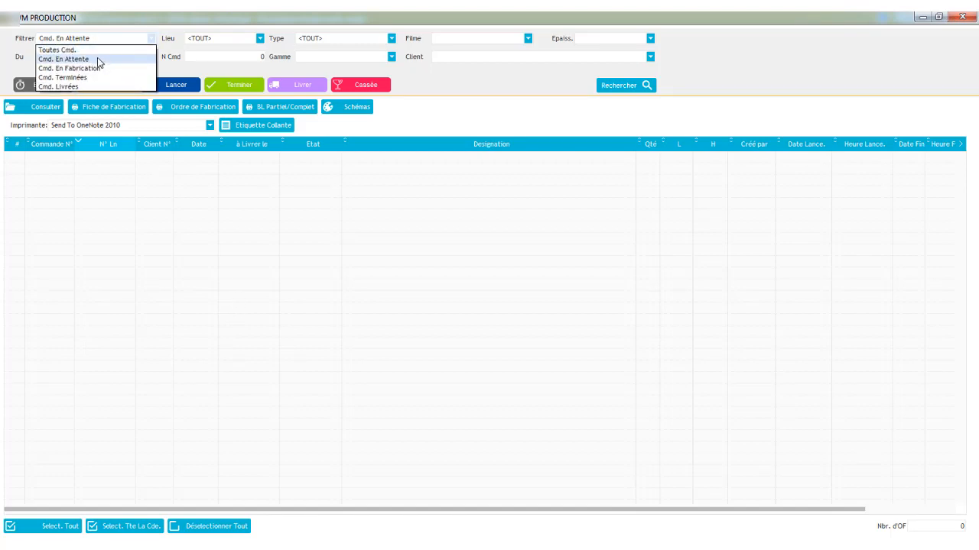
pyautogui.click(98, 60)
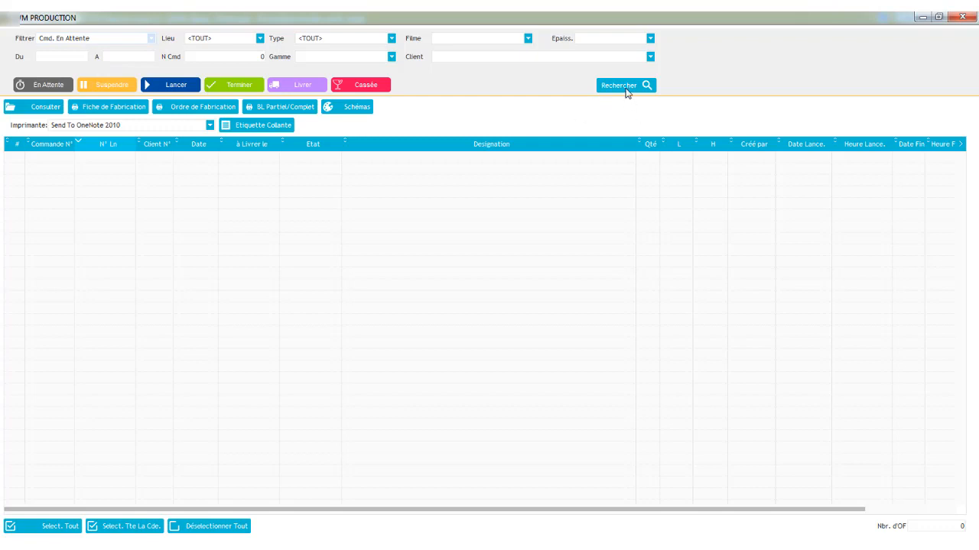
pyautogui.click(624, 86)
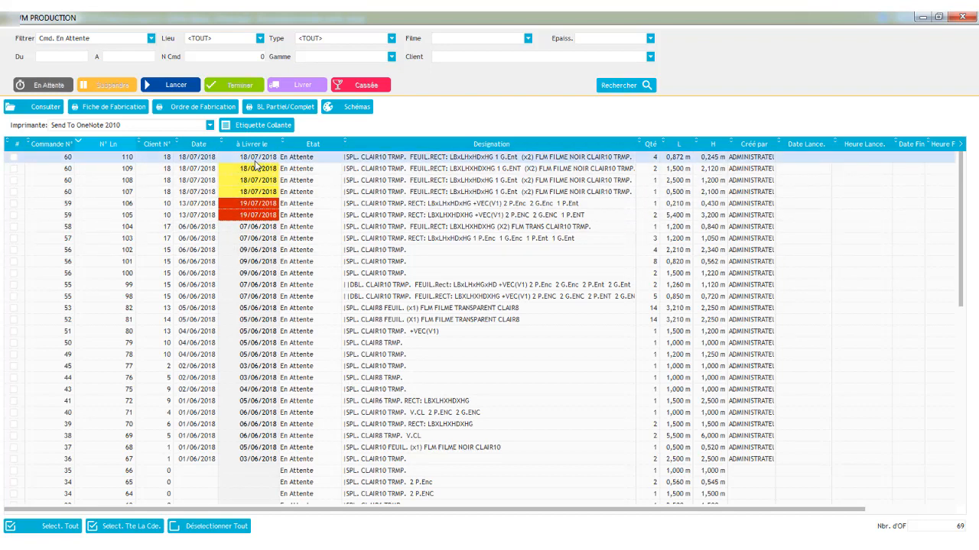
# - Examine the waiting lines of order 60 and their delivery dates
pyautogui.click(256, 168)
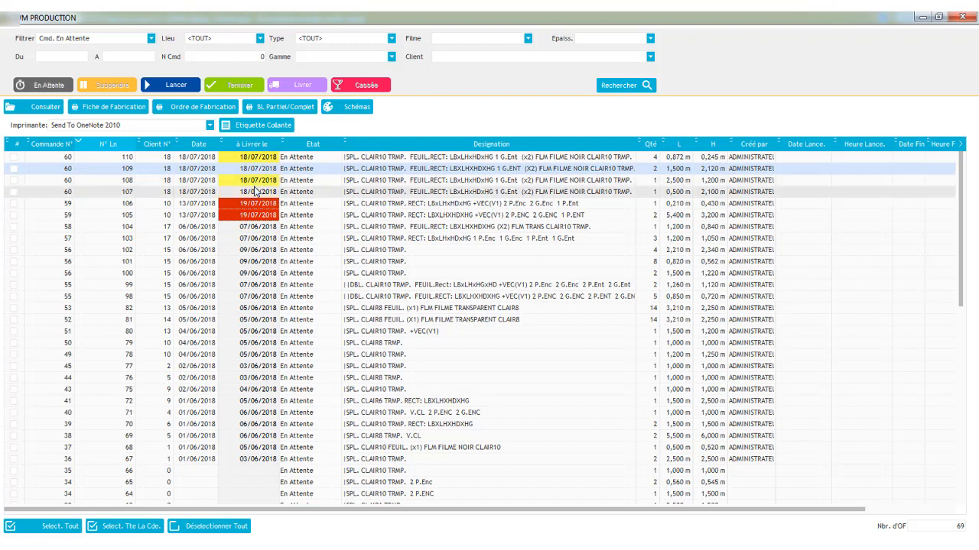
pyautogui.click(255, 182)
pyautogui.click(260, 192)
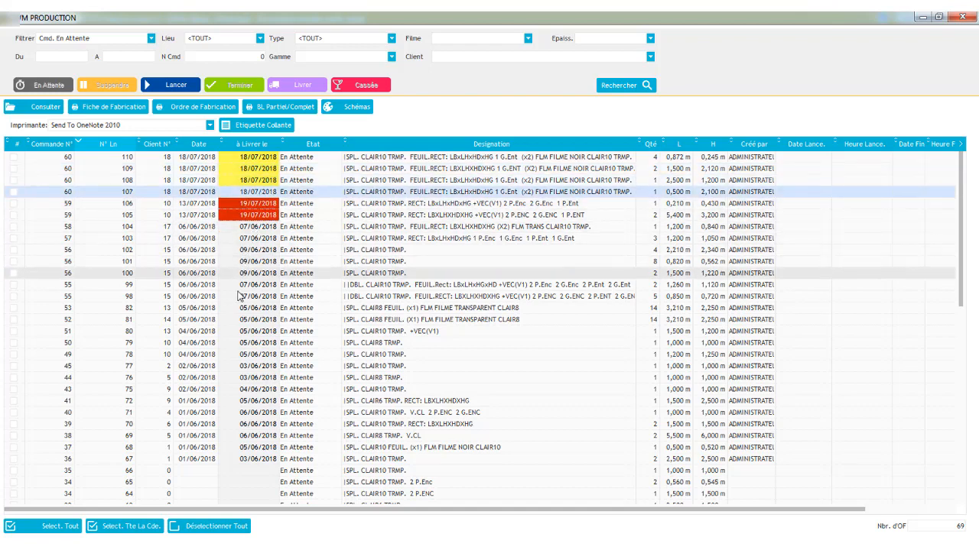
pyautogui.click(254, 204)
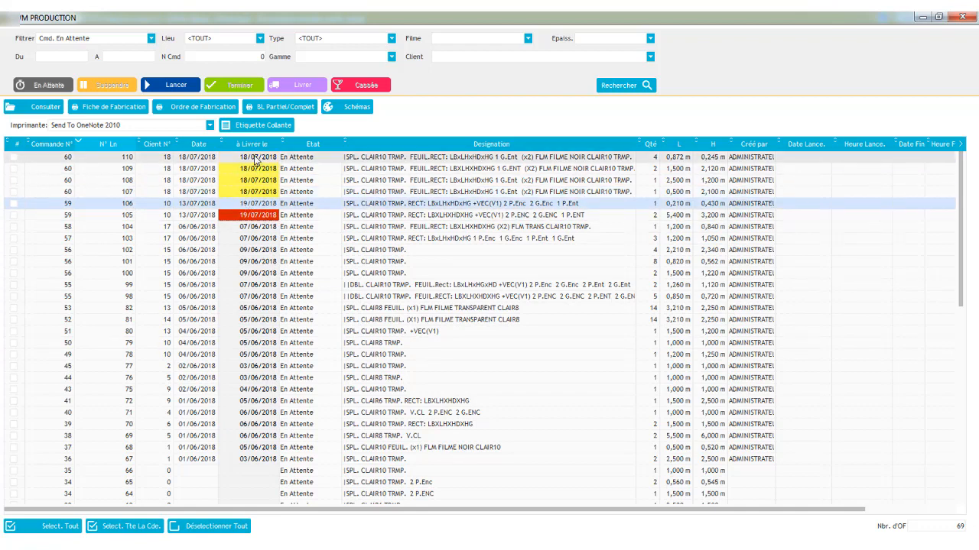
pyautogui.click(256, 159)
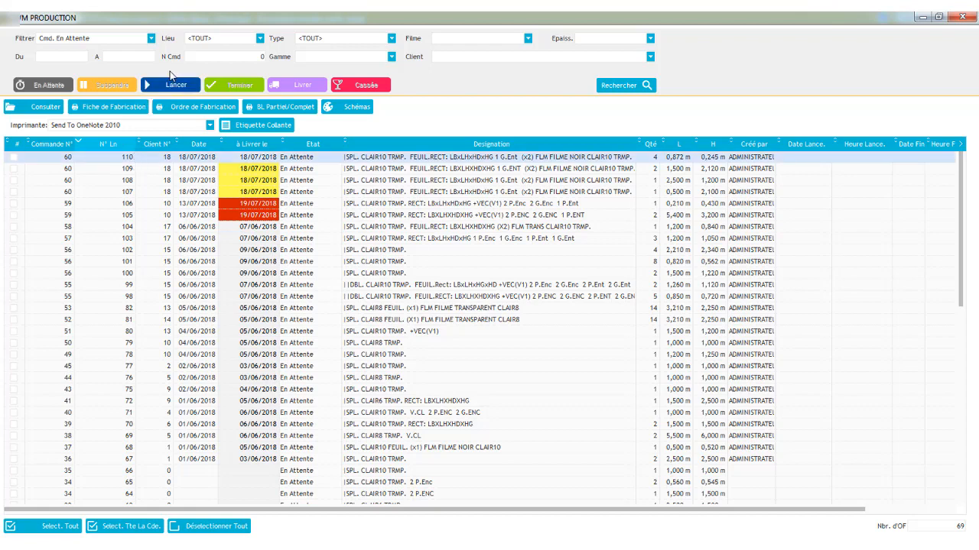
# - Check the first line of order 60 and launch it into production
pyautogui.click(621, 87)
pyautogui.click(244, 162)
pyautogui.click(13, 158)
pyautogui.click(185, 88)
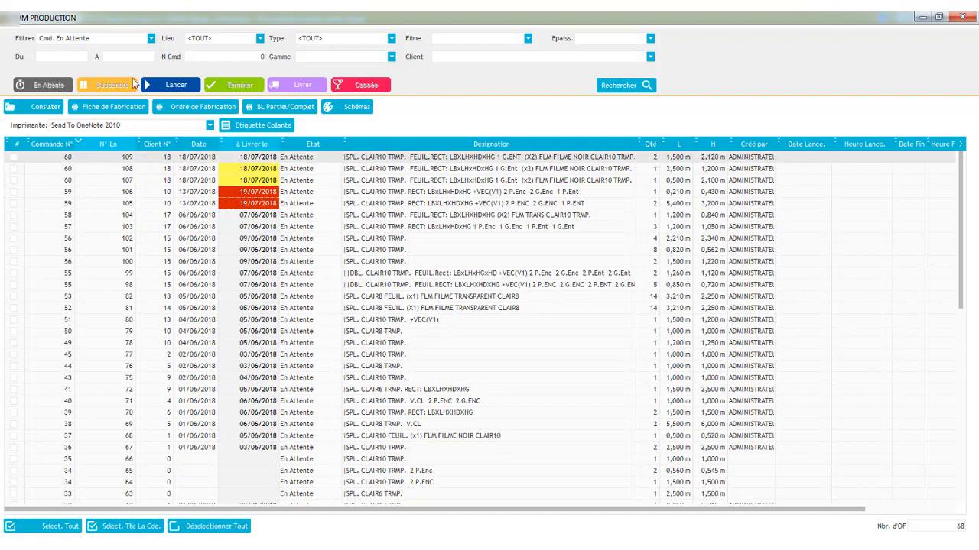
# - Review the lines in fabrication, then filter back to Cmd. En Attente orders
pyautogui.click(138, 39)
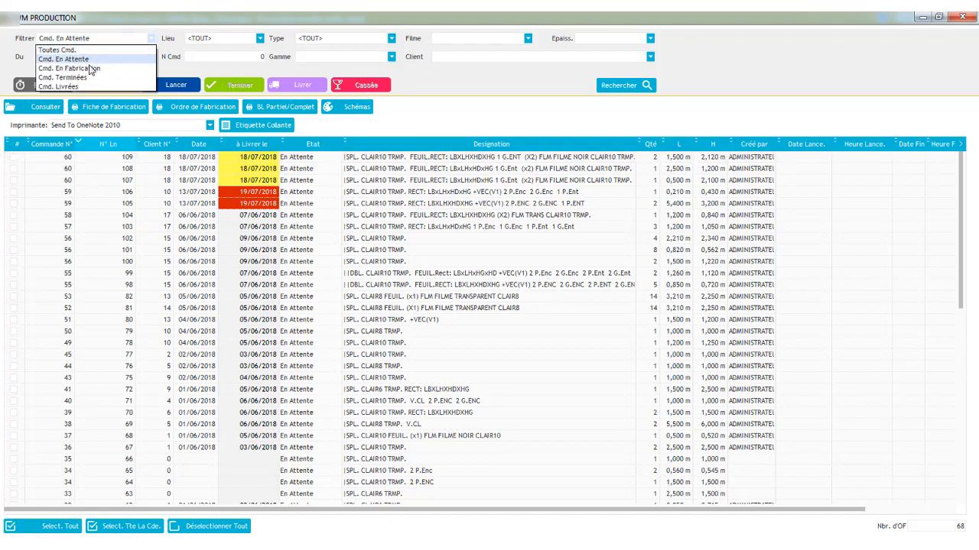
pyautogui.click(96, 69)
pyautogui.click(624, 86)
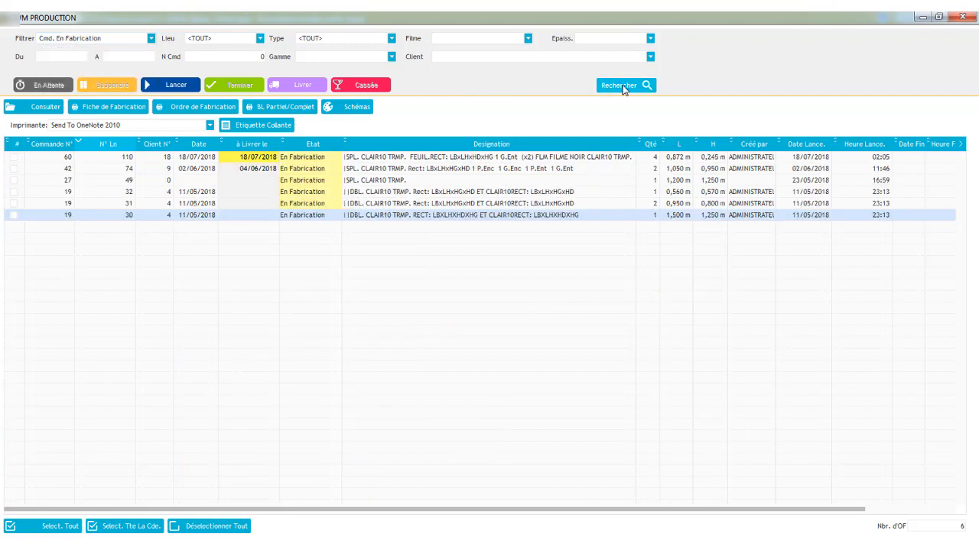
pyautogui.click(257, 159)
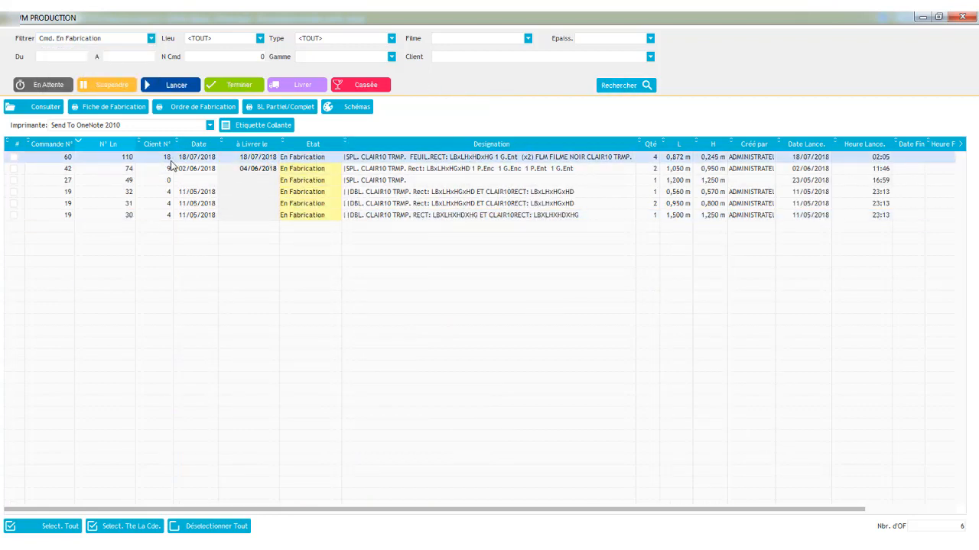
pyautogui.click(59, 39)
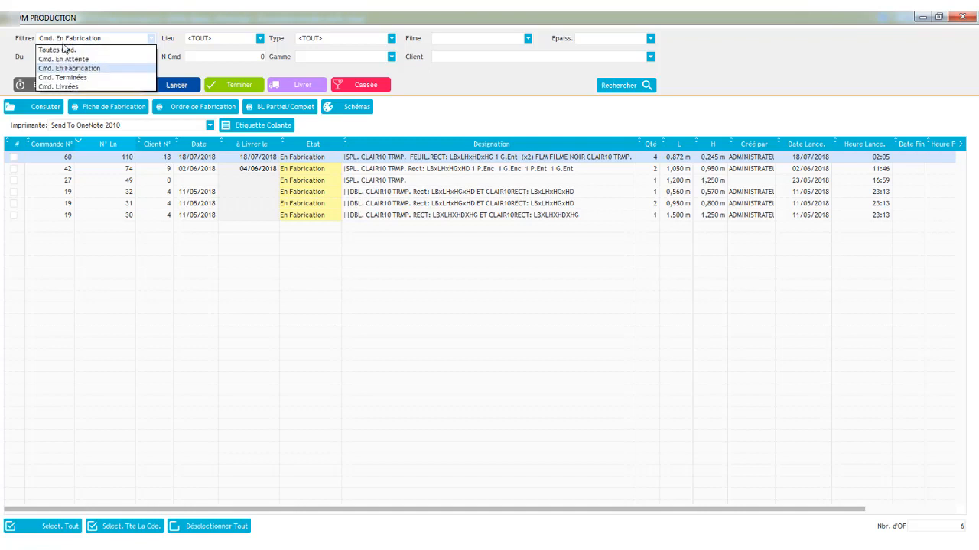
pyautogui.click(64, 58)
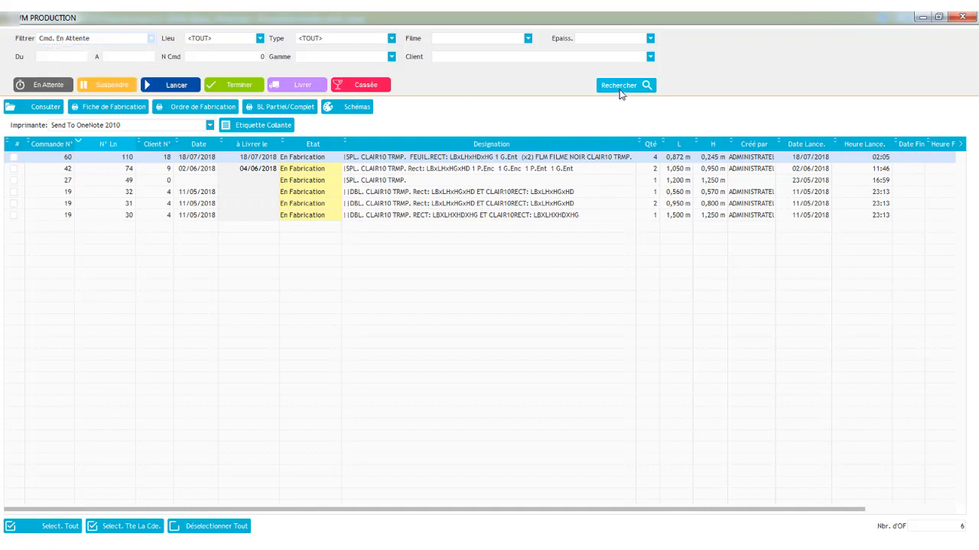
pyautogui.click(620, 87)
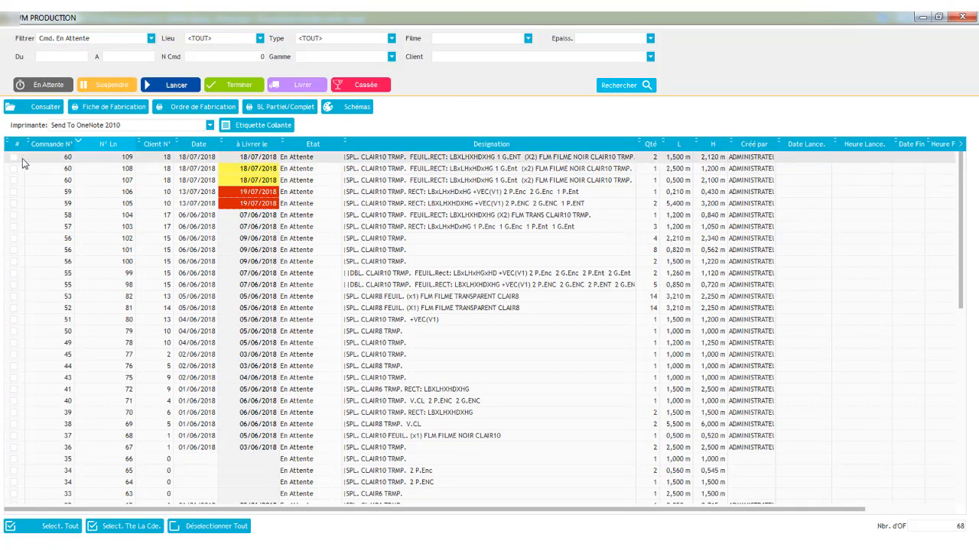
# - Select all remaining lines of order 60 and launch them into production
pyautogui.click(13, 157)
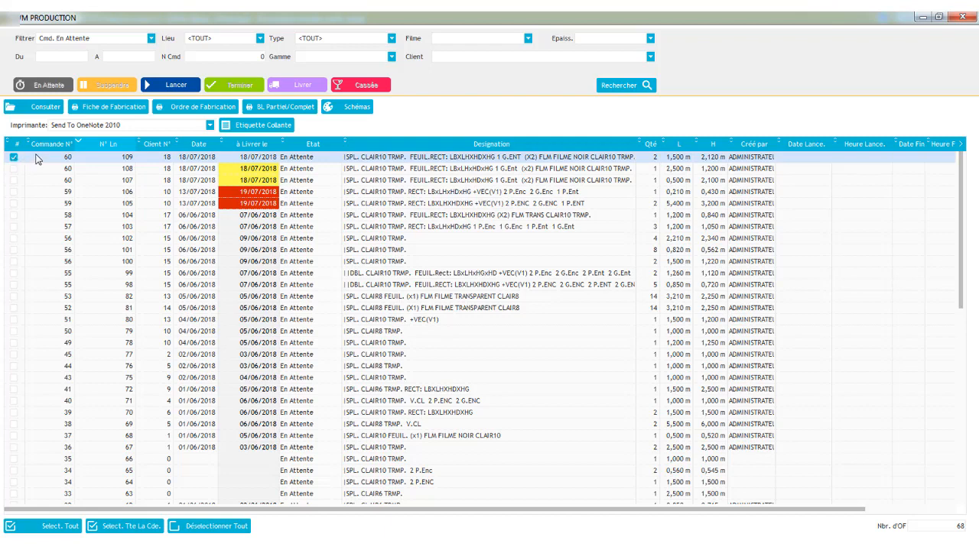
pyautogui.click(127, 532)
pyautogui.click(178, 88)
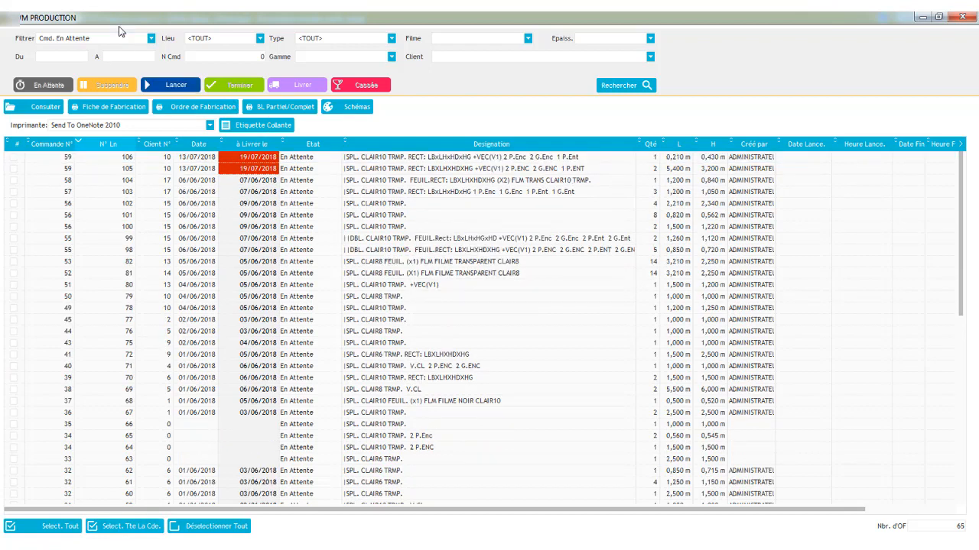
# - List Cmd. En Fabrication orders, select all order 60 lines and mark them finished
pyautogui.click(122, 38)
pyautogui.click(86, 68)
pyautogui.click(646, 86)
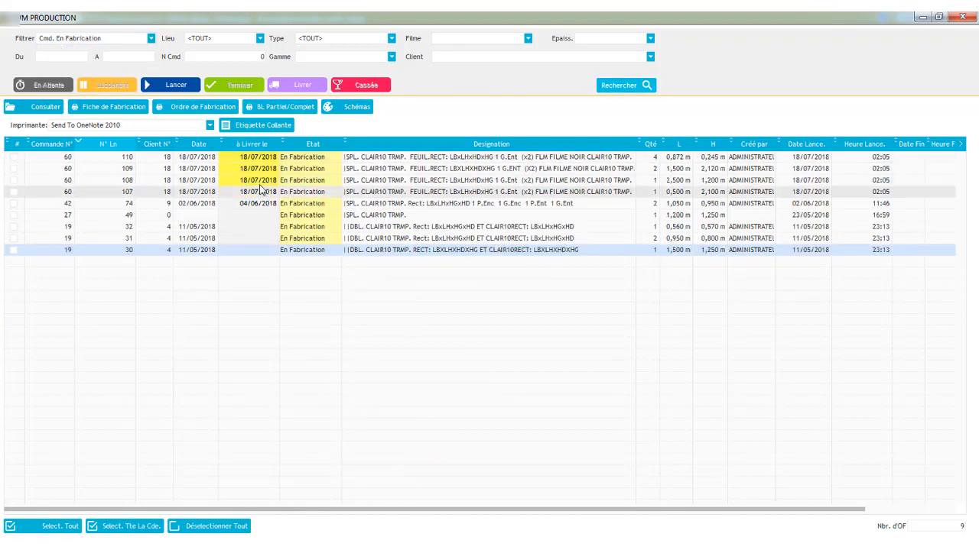
pyautogui.click(210, 159)
pyautogui.click(125, 527)
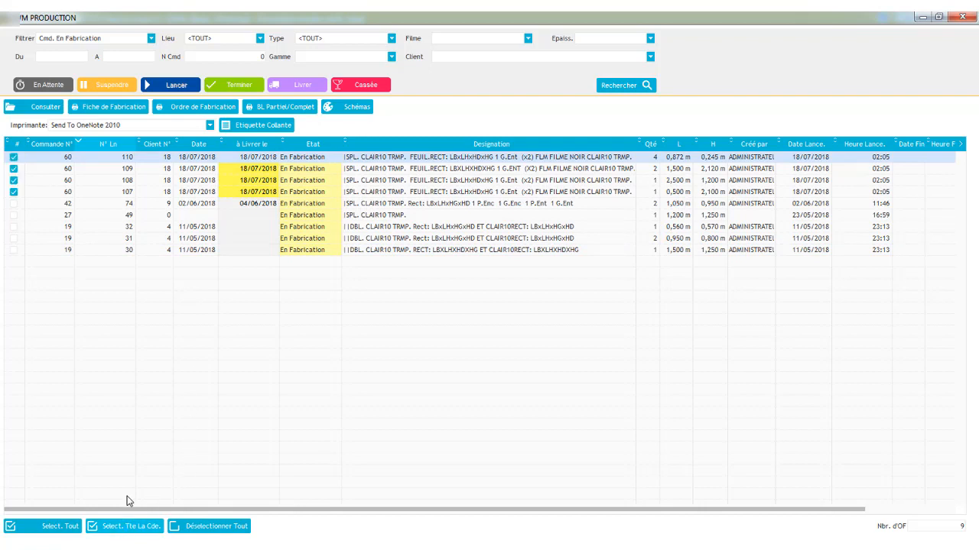
pyautogui.click(237, 86)
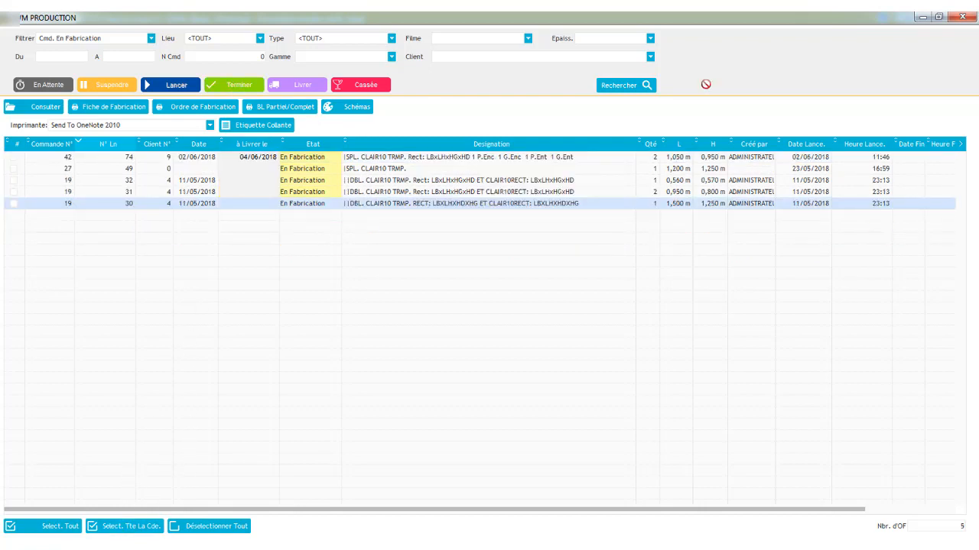
# - Open order 60 in the Commandes module to review its finished lines, then close it
pyautogui.click(962, 16)
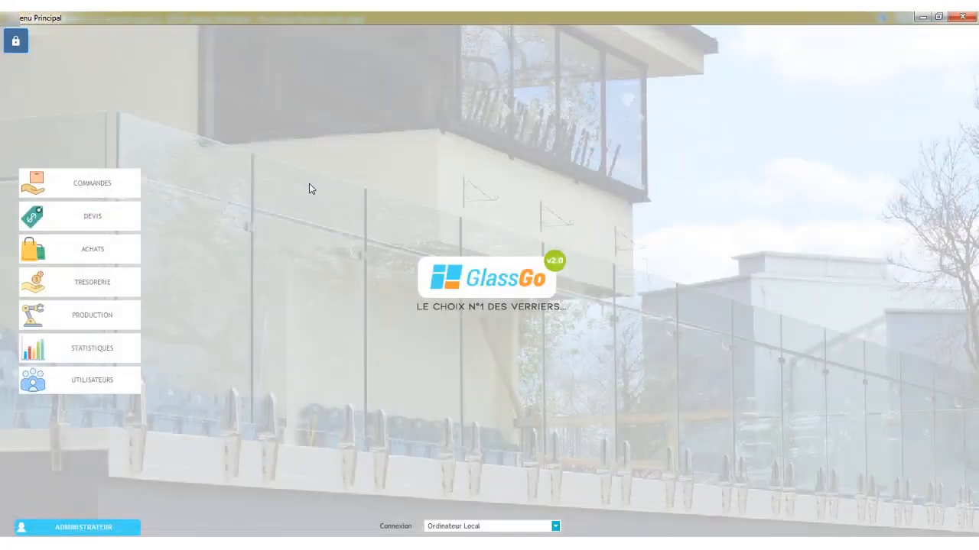
pyautogui.click(34, 200)
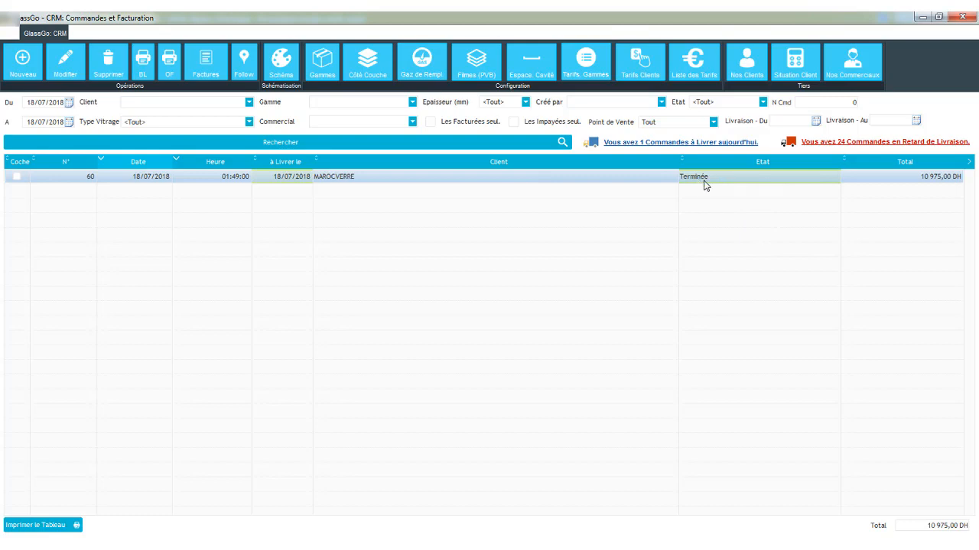
pyautogui.doubleClick(607, 176)
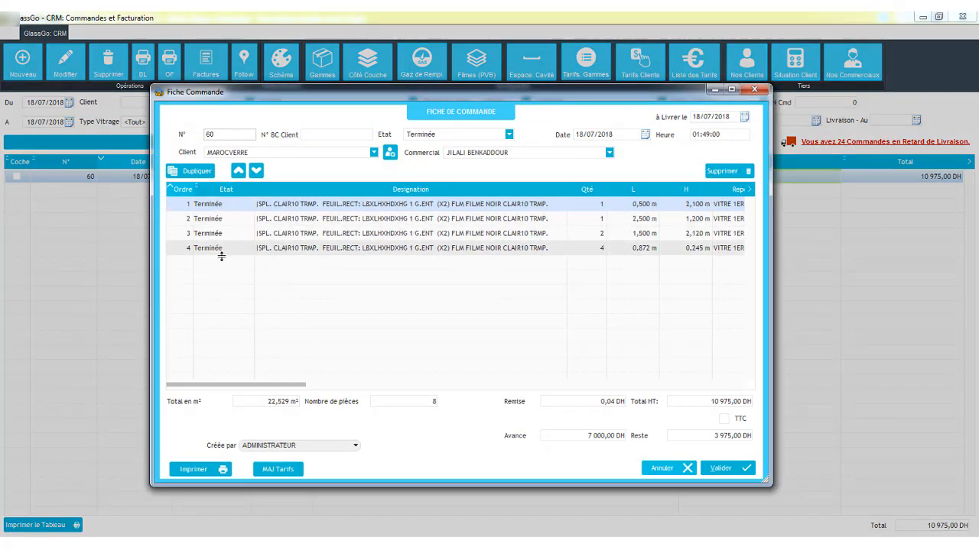
pyautogui.click(759, 91)
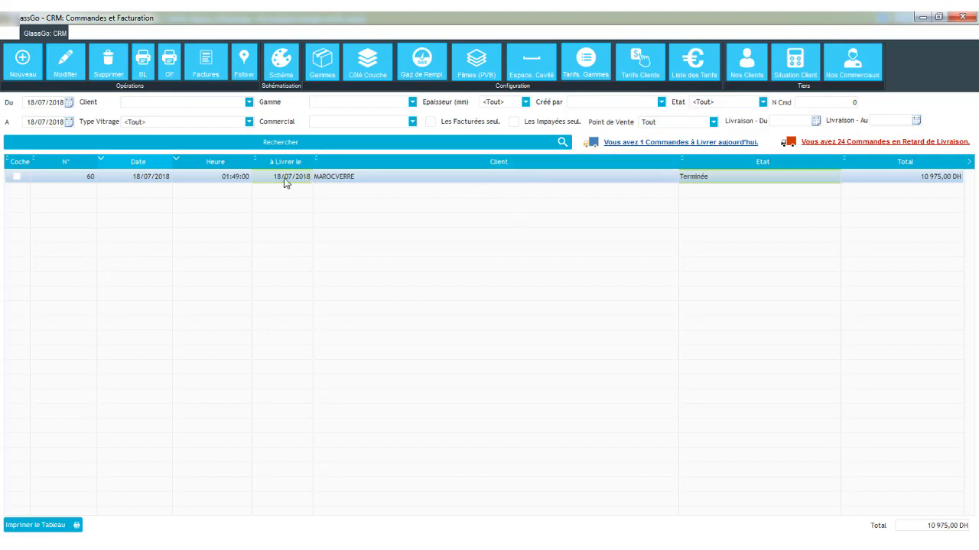
# - Close the orders window and open the Production module
pyautogui.click(958, 17)
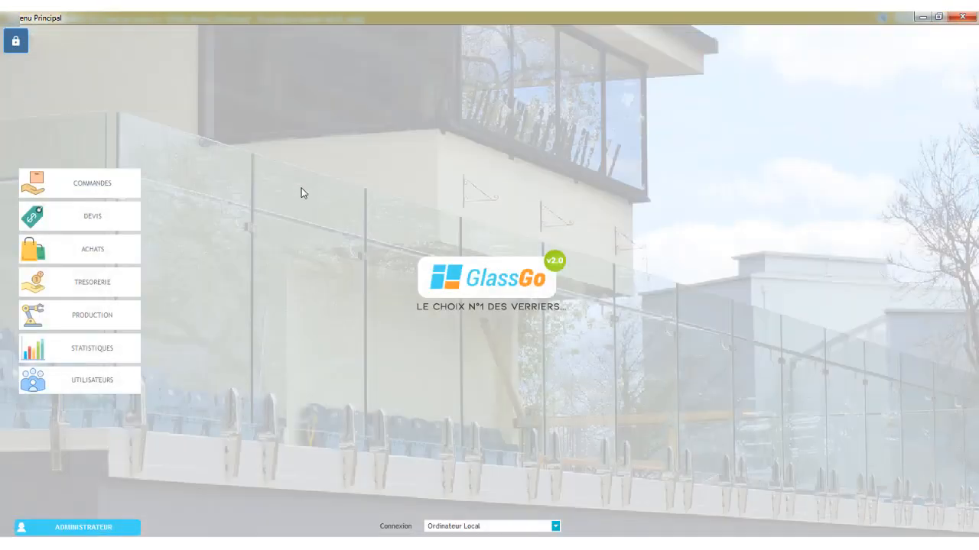
pyautogui.click(66, 316)
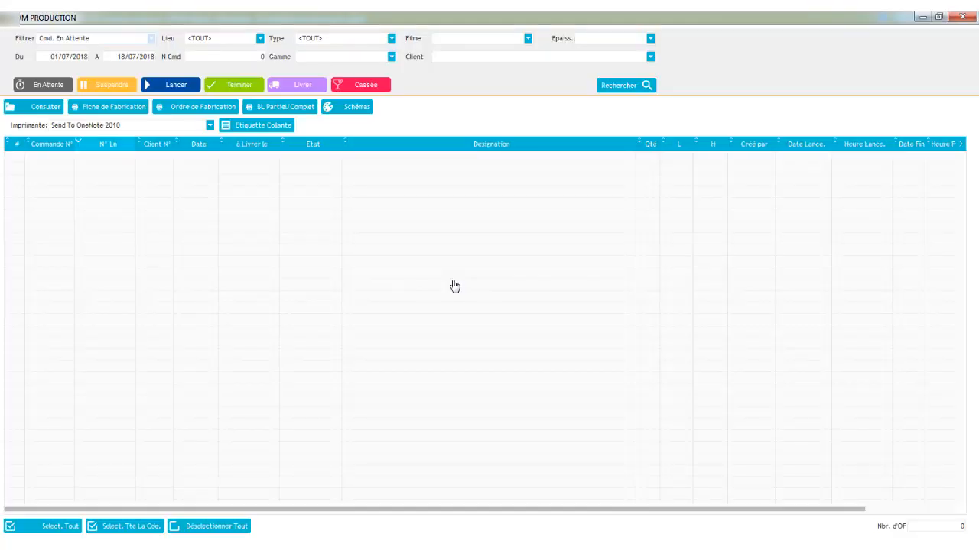
# - List finished orders and mark line 110 of order 60 as delivered
pyautogui.click(98, 40)
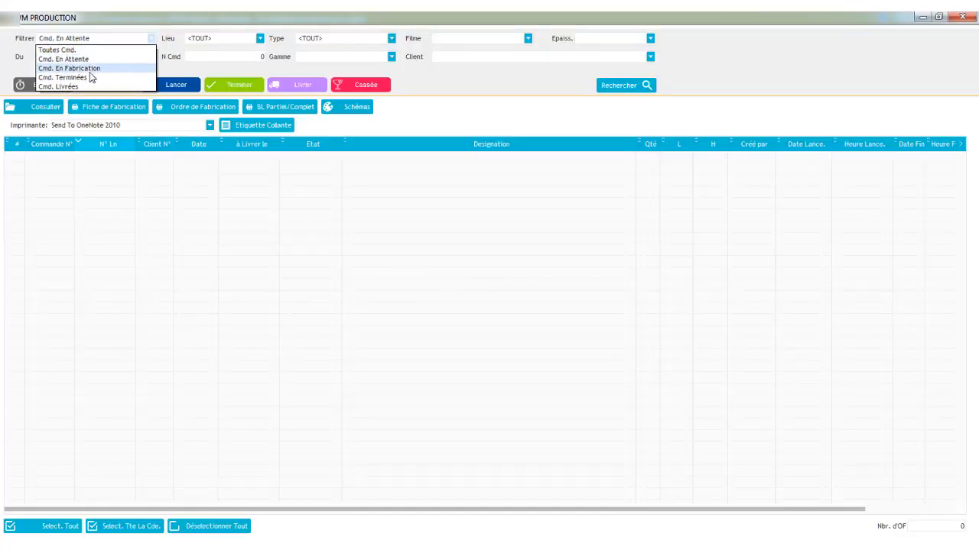
pyautogui.click(91, 76)
pyautogui.click(647, 86)
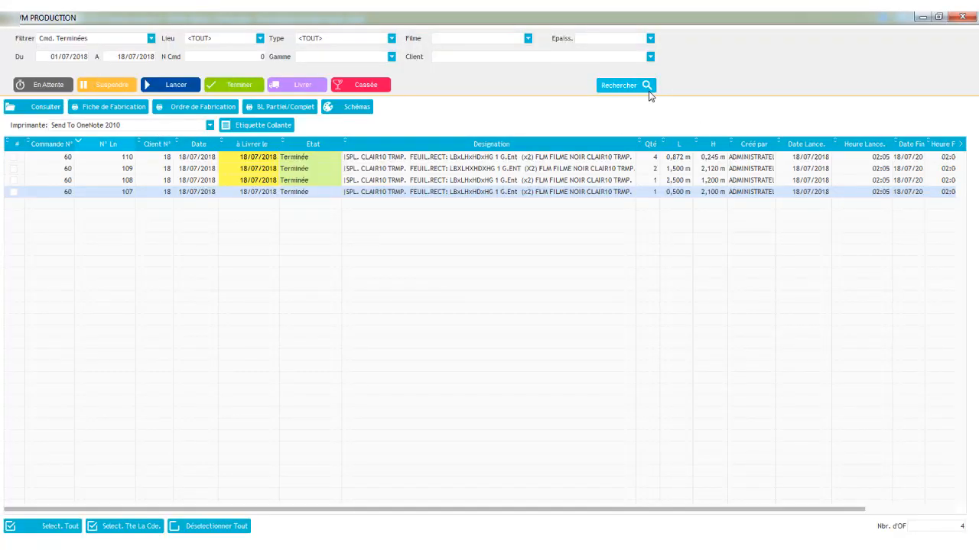
pyautogui.click(65, 161)
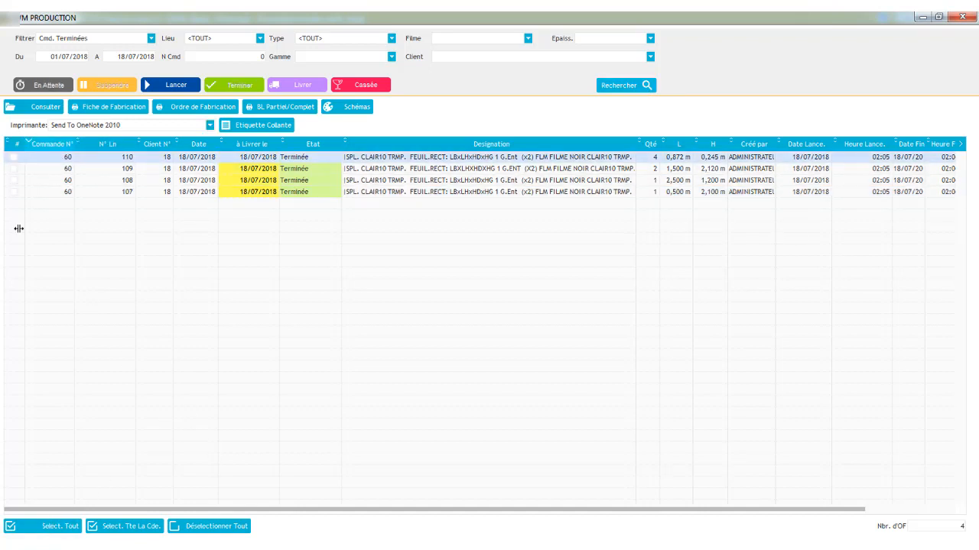
pyautogui.click(14, 160)
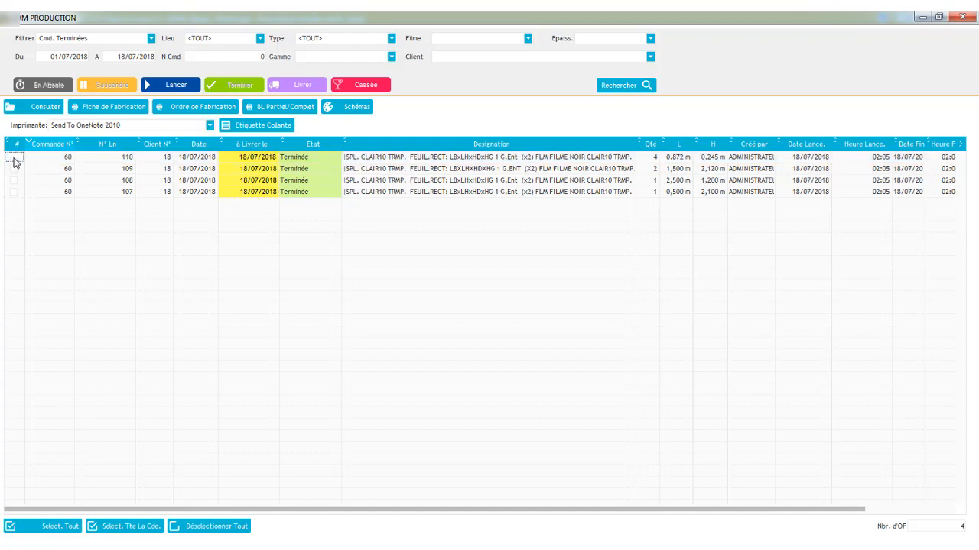
pyautogui.click(47, 161)
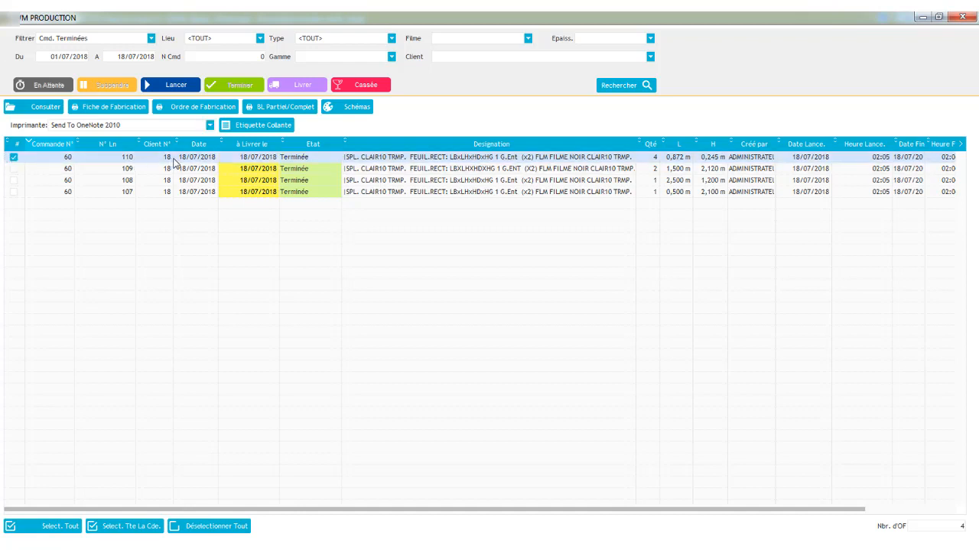
pyautogui.click(283, 86)
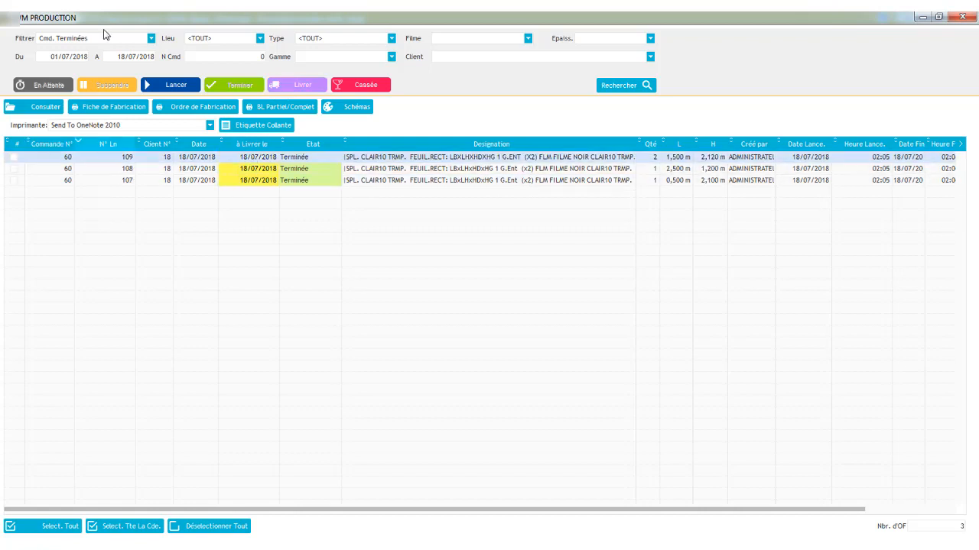
# - List delivered orders and preview the delivery note for line 110 of order 60
pyautogui.click(100, 37)
pyautogui.click(81, 92)
pyautogui.click(647, 88)
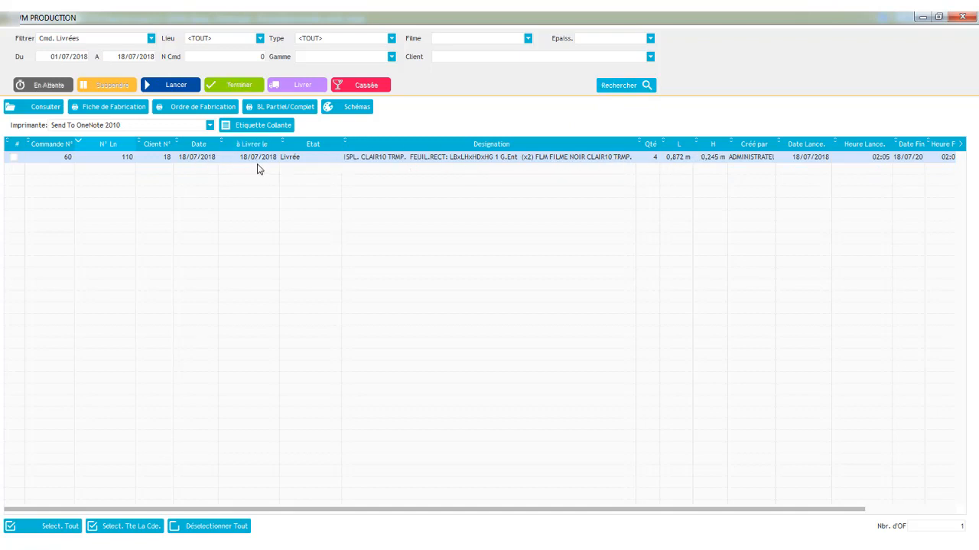
pyautogui.click(274, 109)
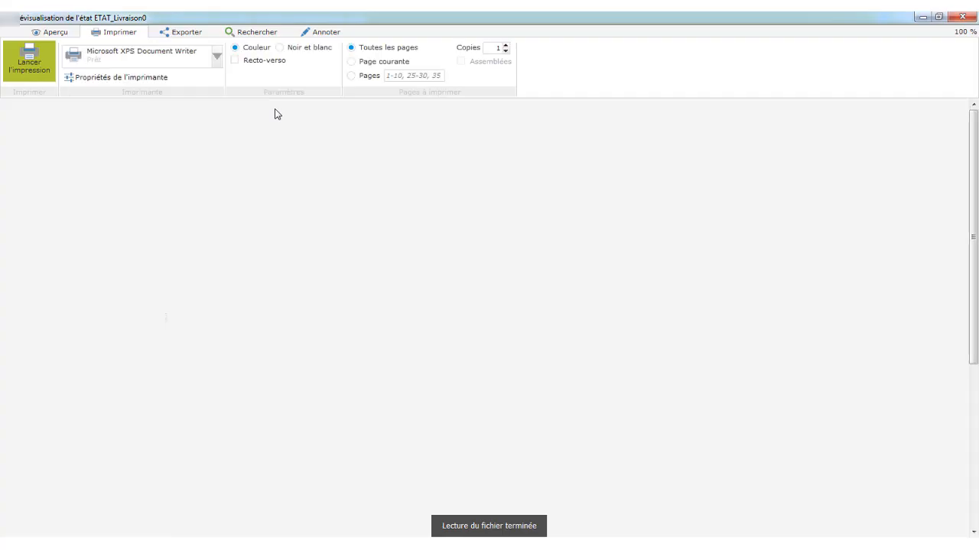
pyautogui.scroll(-3, 596, 306)
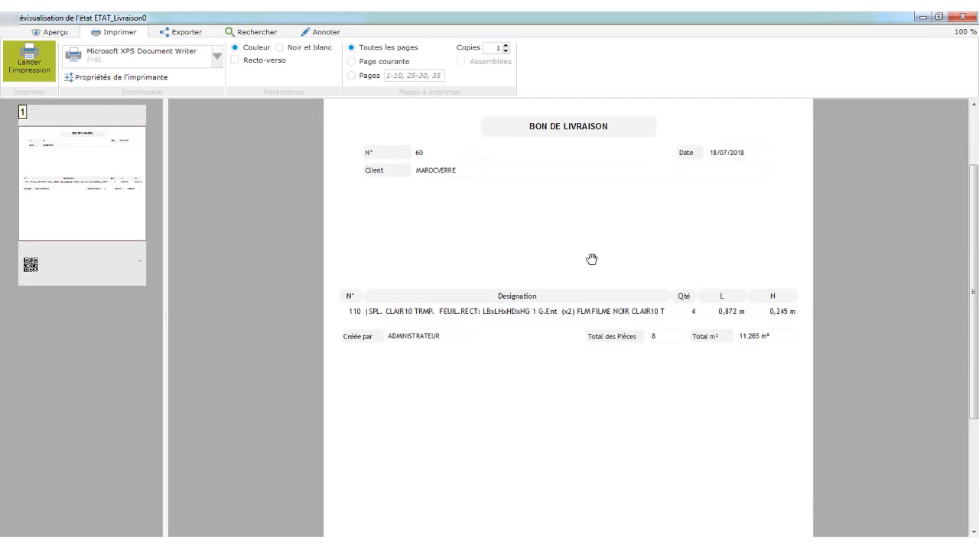
pyautogui.scroll(-1, 612, 321)
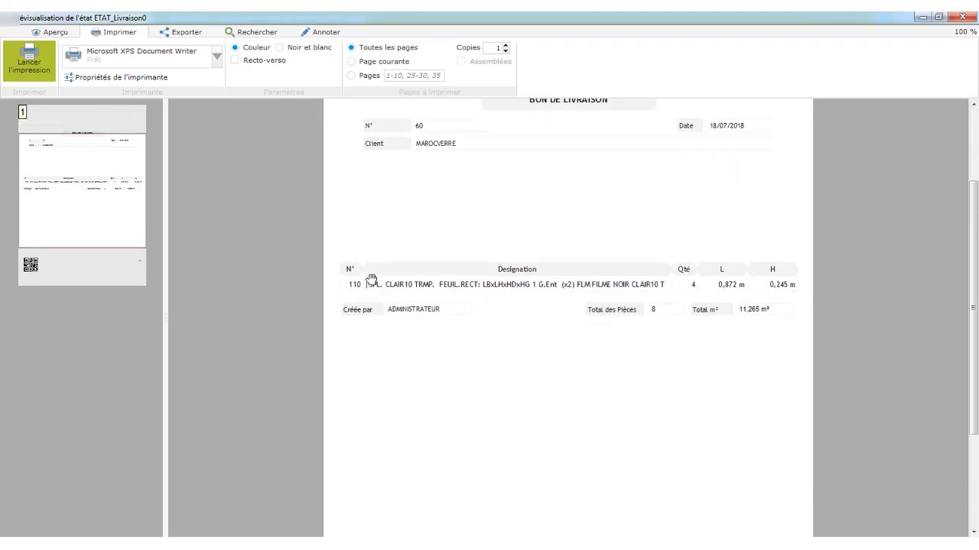
pyautogui.scroll(-1, 516, 279)
pyautogui.scroll(-4, 524, 252)
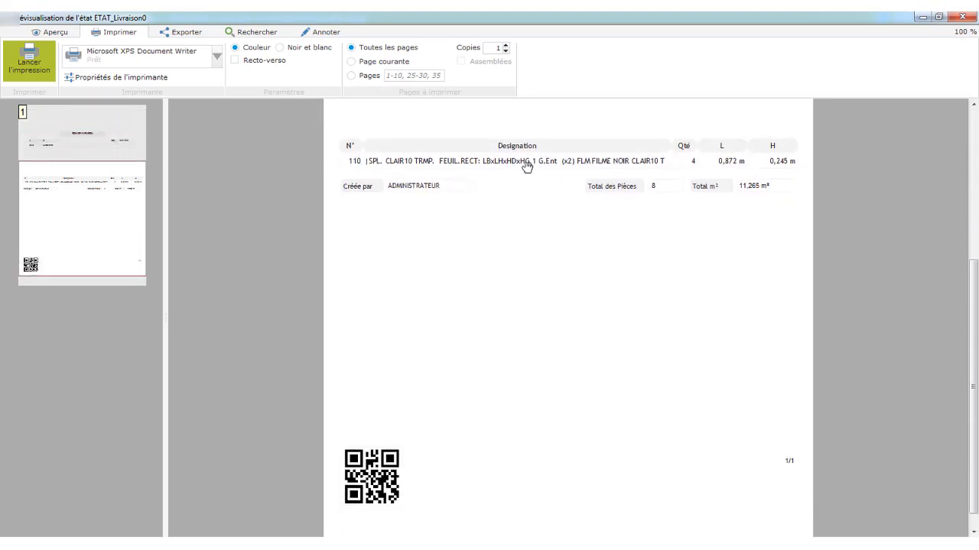
pyautogui.scroll(8, 527, 229)
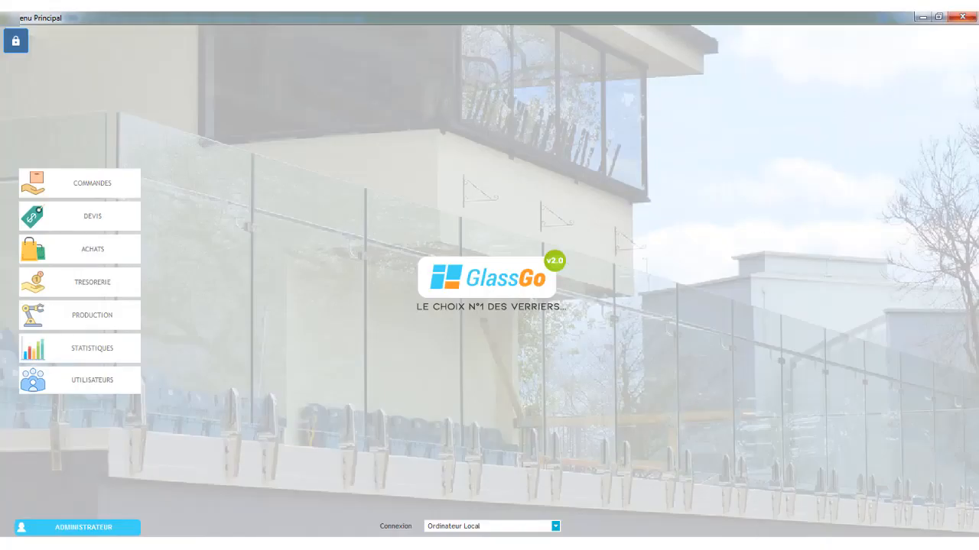
# - Open order 60 in the Commandes module to review its line states, then close the module
pyautogui.click(765, 478)
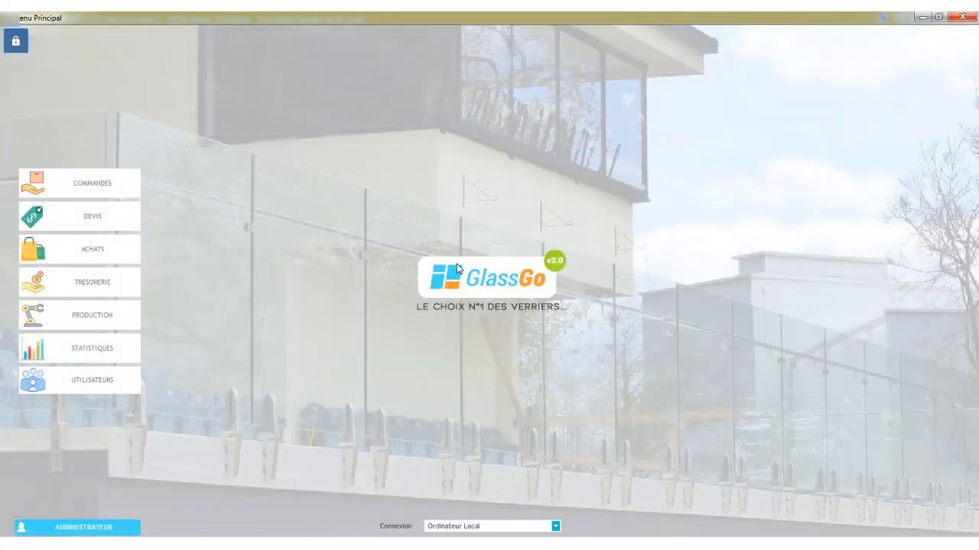
pyautogui.click(76, 183)
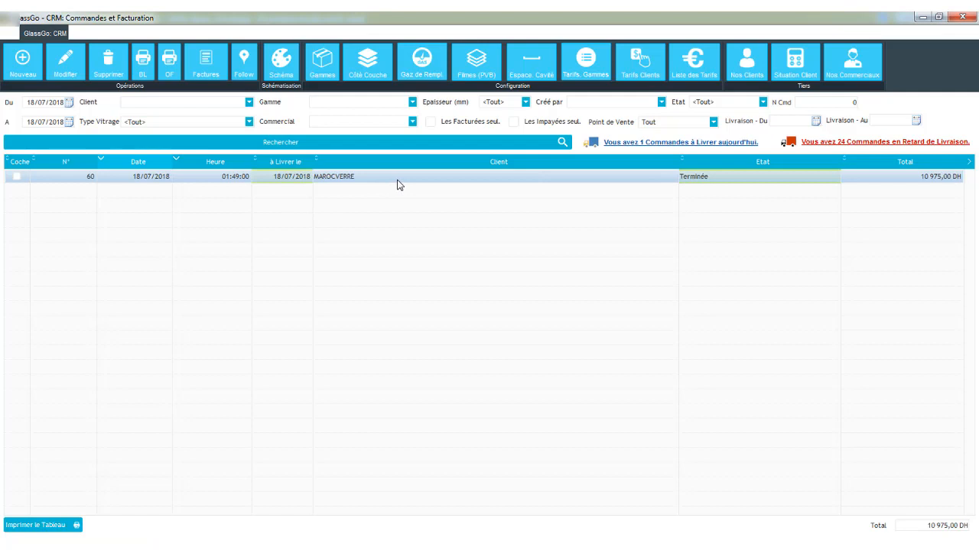
pyautogui.doubleClick(397, 182)
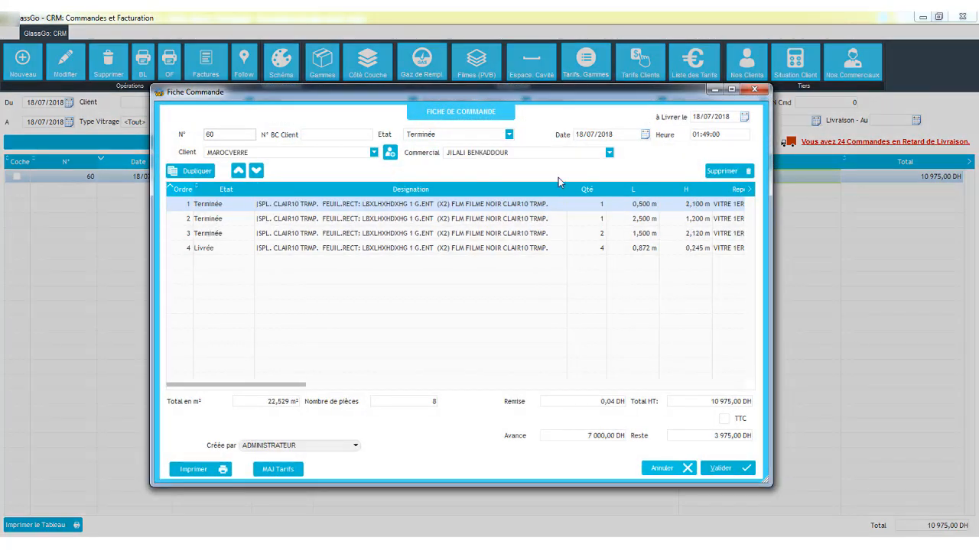
pyautogui.click(753, 90)
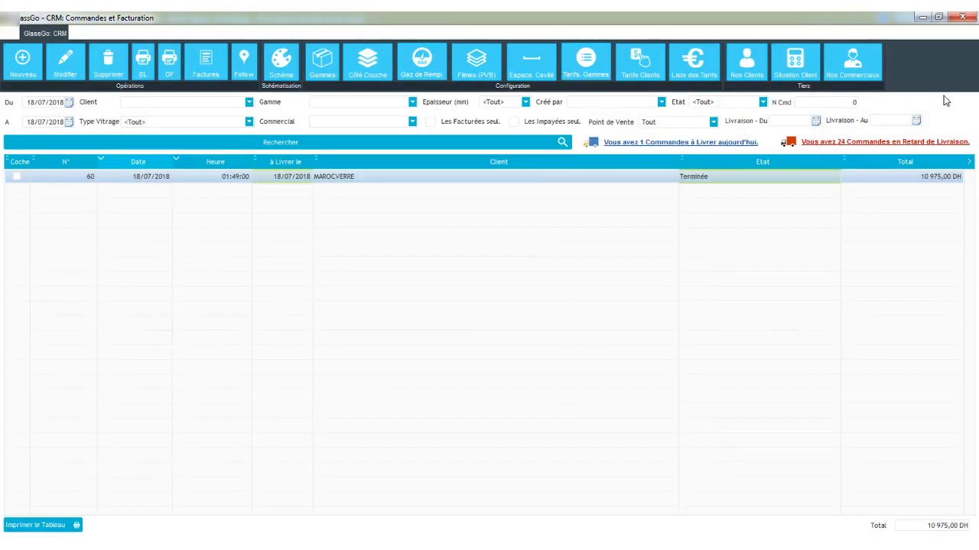
pyautogui.click(963, 16)
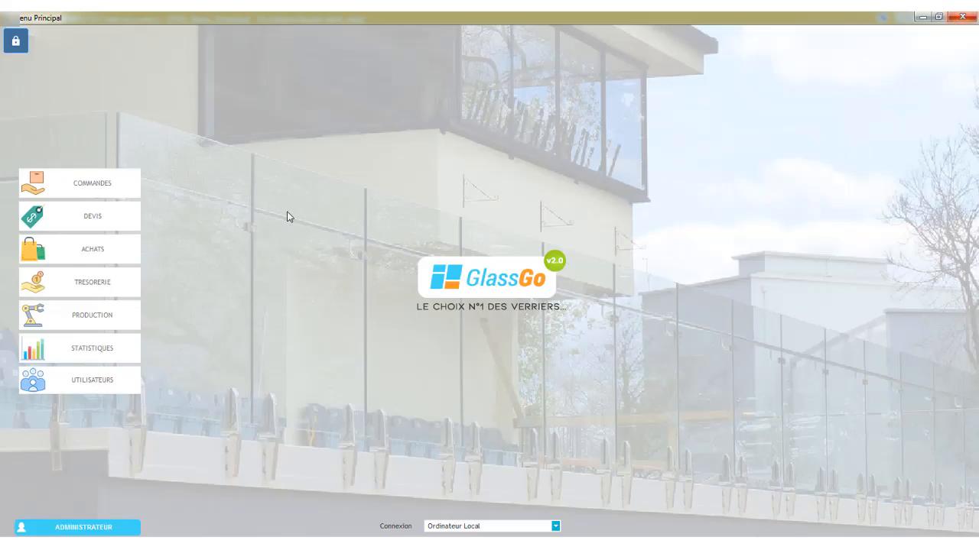
# - Open the Production module, clear the date range and list all finished orders
pyautogui.click(85, 320)
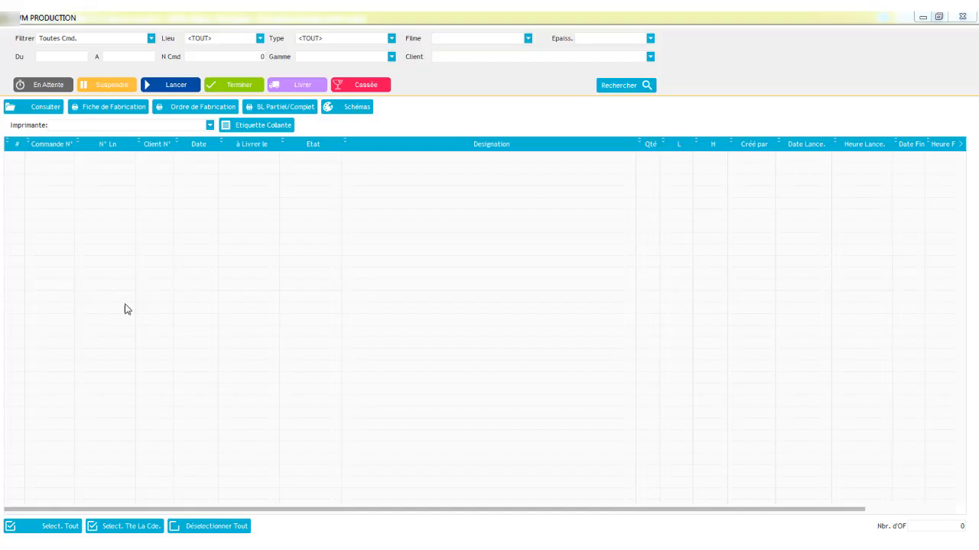
pyautogui.doubleClick(76, 56)
pyautogui.press('BackSpace')
pyautogui.doubleClick(122, 56)
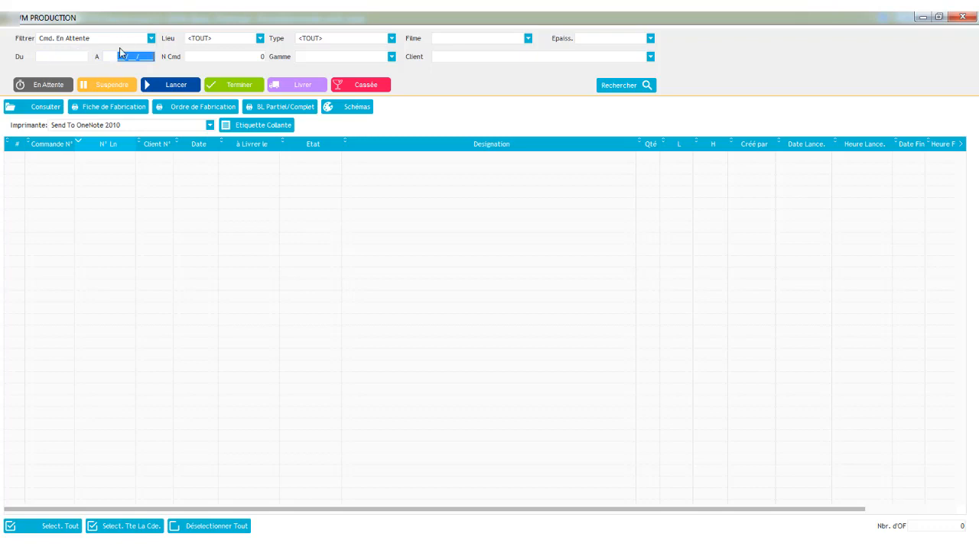
pyautogui.press('BackSpace')
pyautogui.click(119, 40)
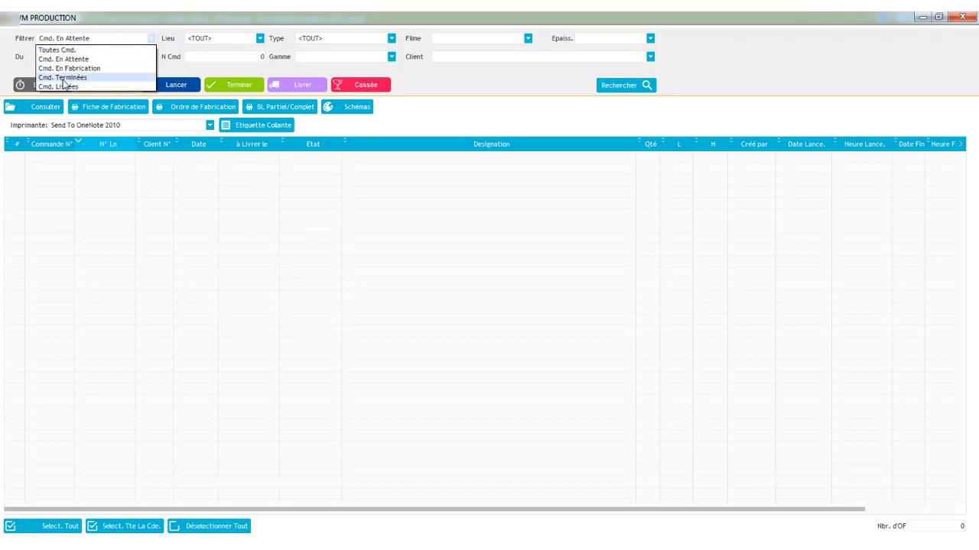
pyautogui.click(64, 78)
pyautogui.click(631, 85)
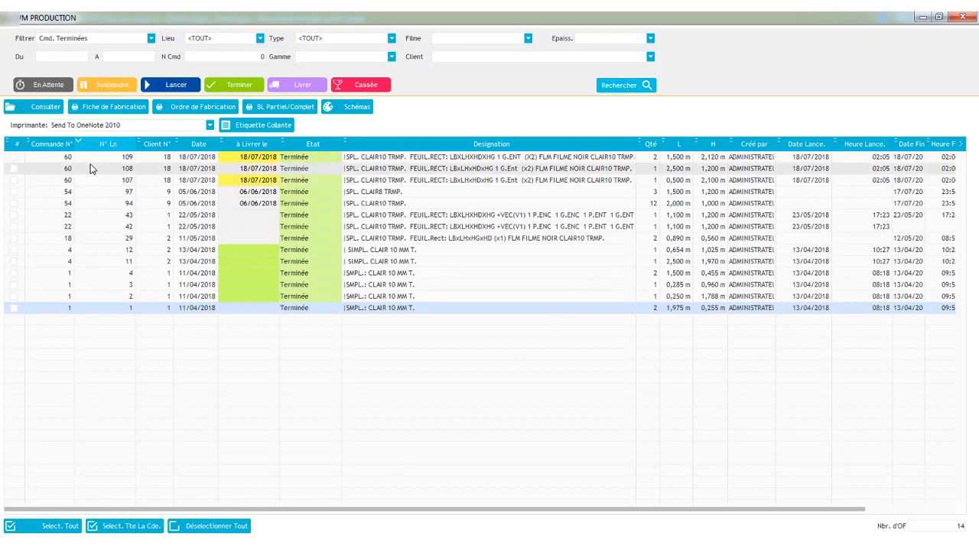
# - Select all remaining lines of order 60 and mark them delivered
pyautogui.click(98, 159)
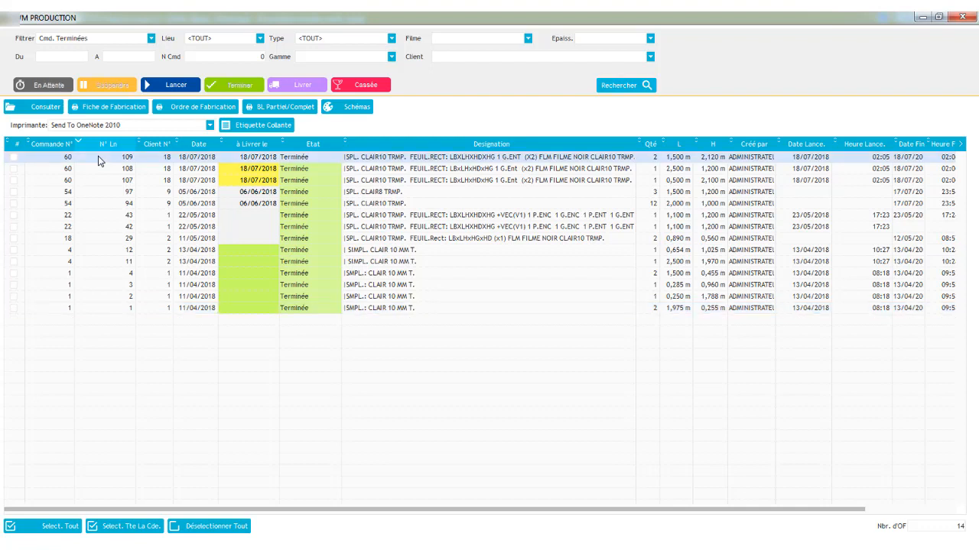
pyautogui.click(125, 526)
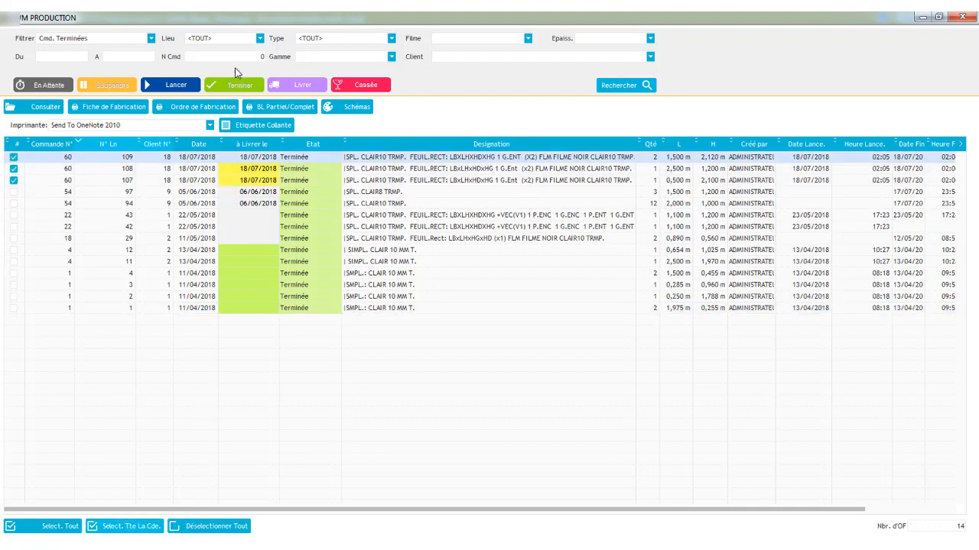
pyautogui.click(302, 86)
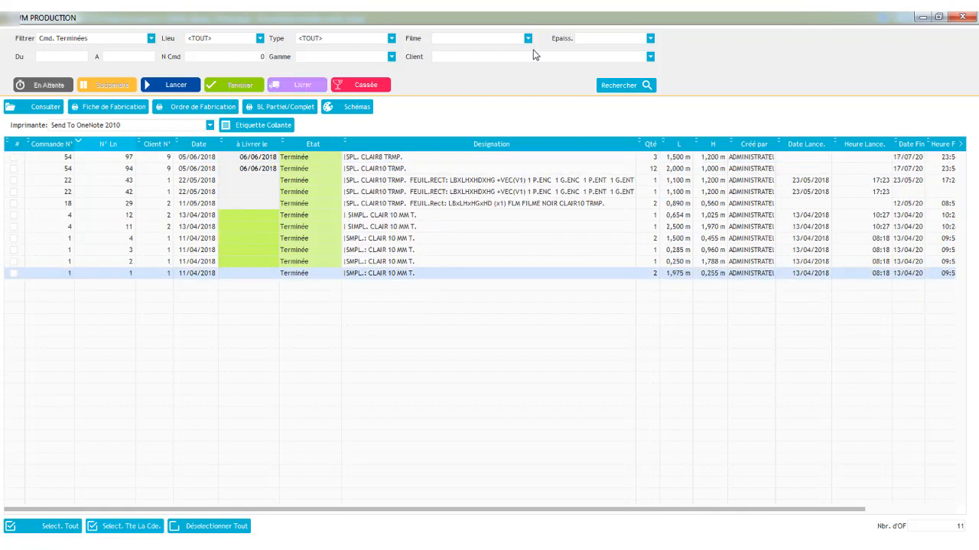
# - List delivered orders and preview the complete delivery note for order 60, then close it
pyautogui.click(149, 39)
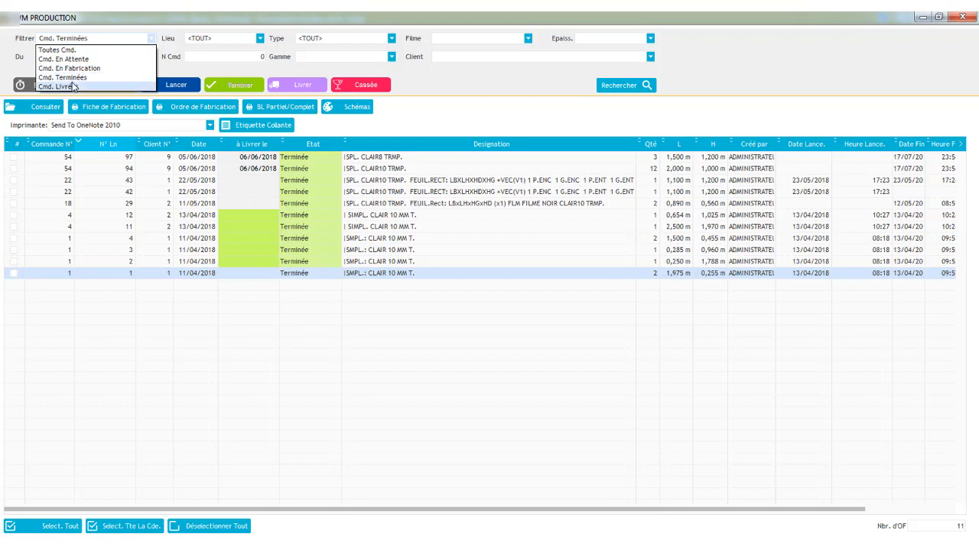
pyautogui.click(77, 86)
pyautogui.click(604, 85)
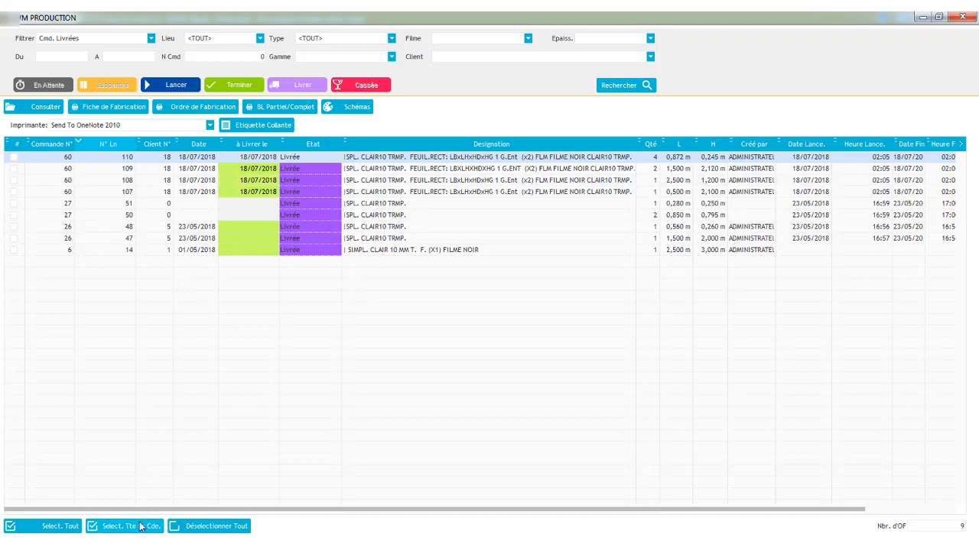
pyautogui.click(281, 108)
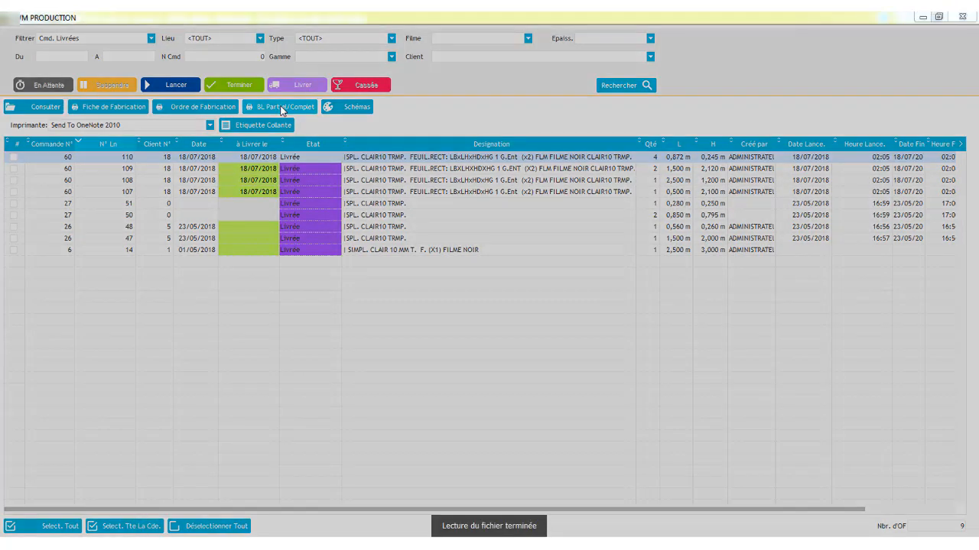
pyautogui.scroll(-3, 728, 267)
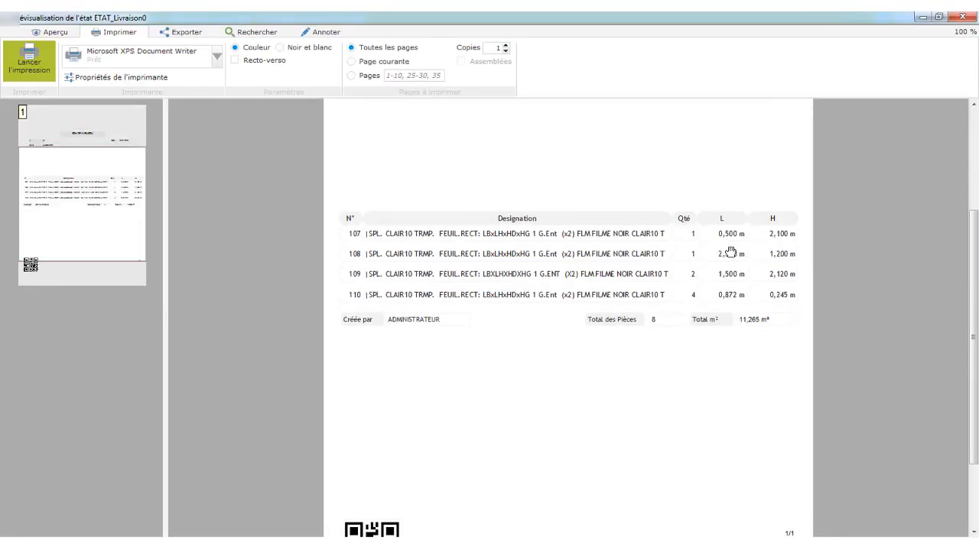
pyautogui.click(960, 17)
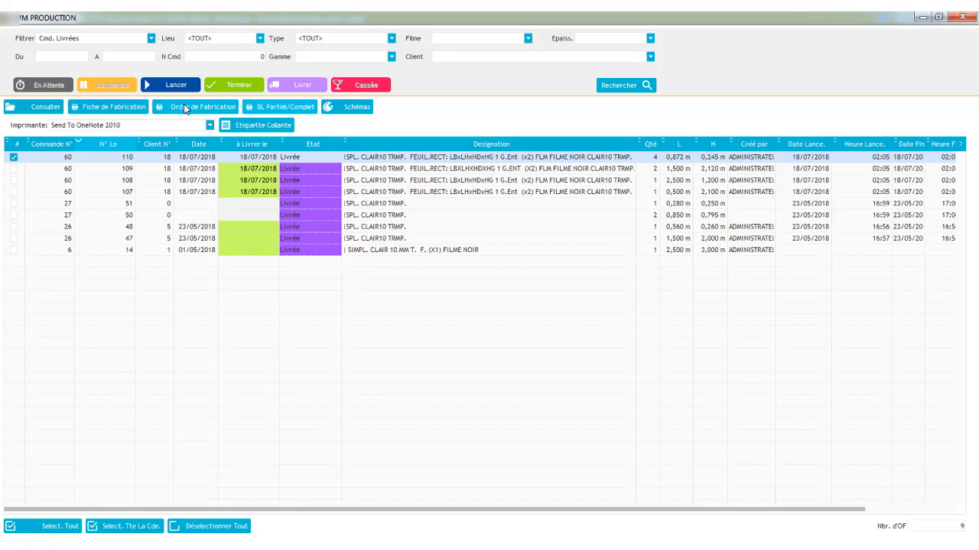
# - Preview the production sheet for line 110 of order 60, then close the preview
pyautogui.click(102, 107)
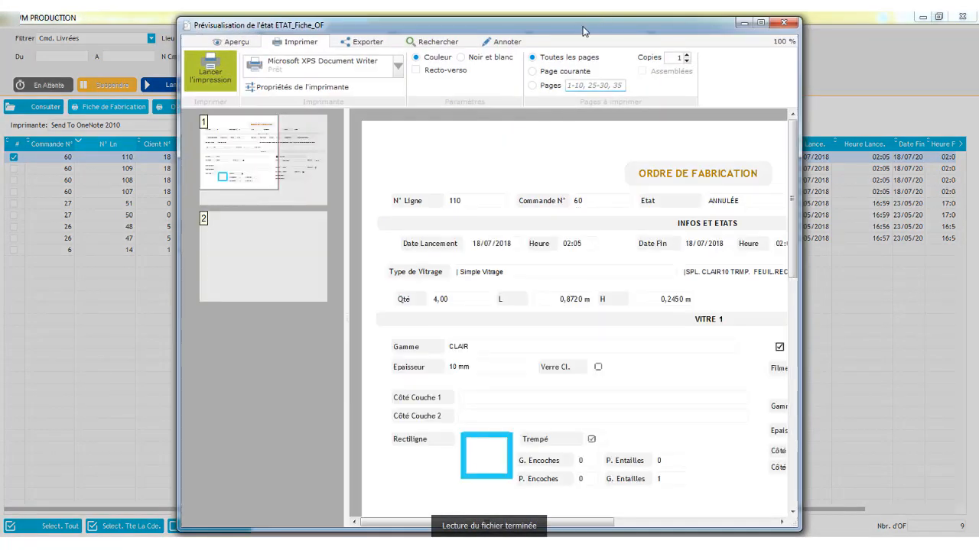
pyautogui.doubleClick(583, 30)
pyautogui.scroll(-2, 658, 214)
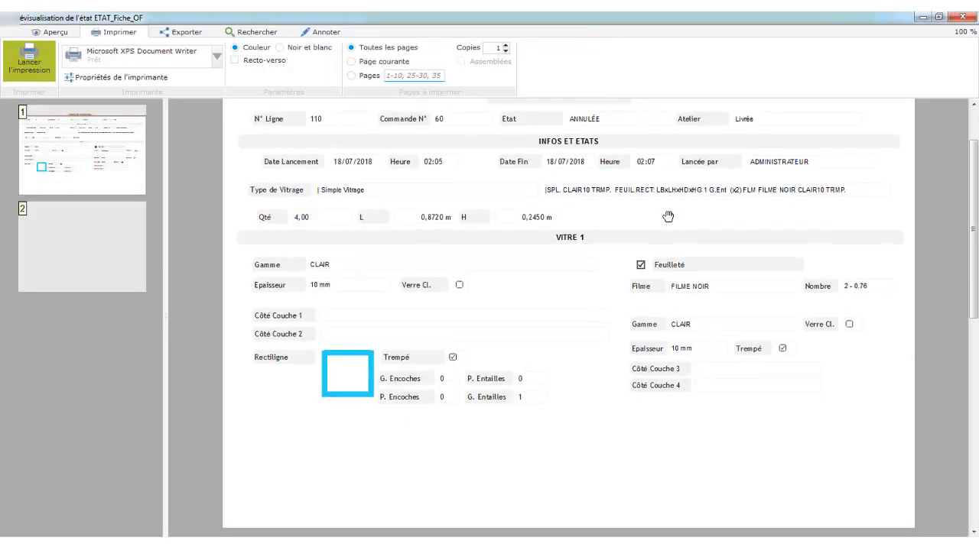
pyautogui.moveTo(648, 354); pyautogui.dragTo(650, 116)
pyautogui.moveTo(564, 478)
pyautogui.mouseDown()
pyautogui.moveTo(583, 222)
pyautogui.moveTo(557, 493)
pyautogui.mouseUp()
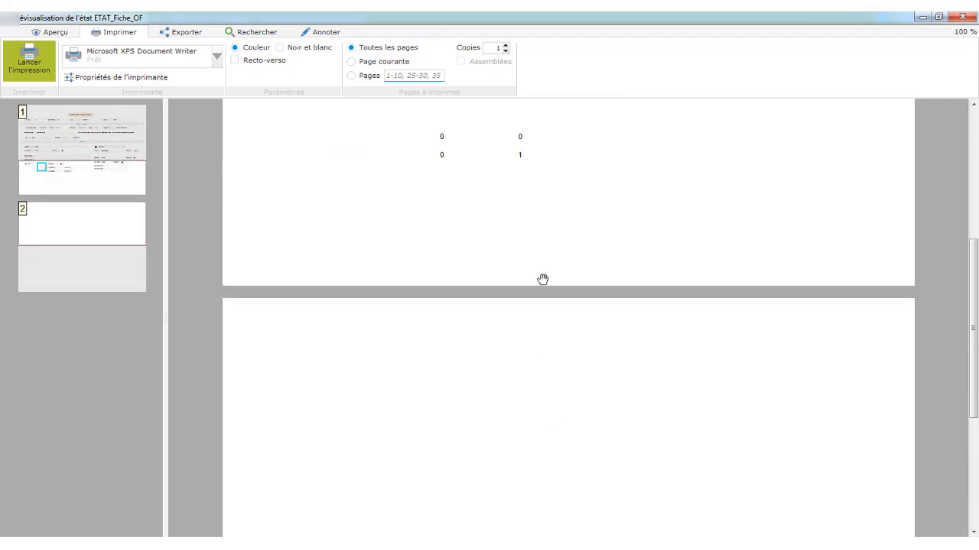
pyautogui.moveTo(539, 252); pyautogui.dragTo(520, 503)
pyautogui.moveTo(539, 304); pyautogui.dragTo(540, 342)
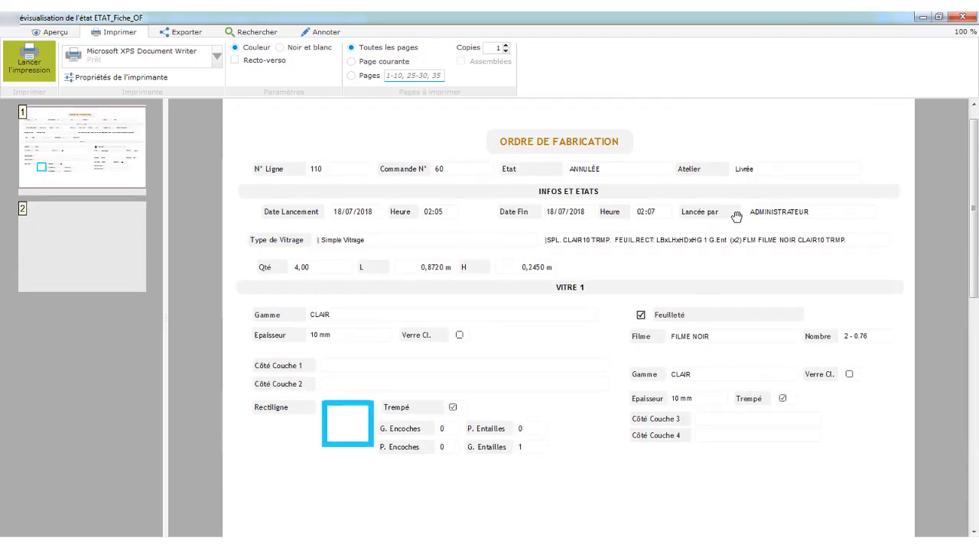
pyautogui.click(961, 17)
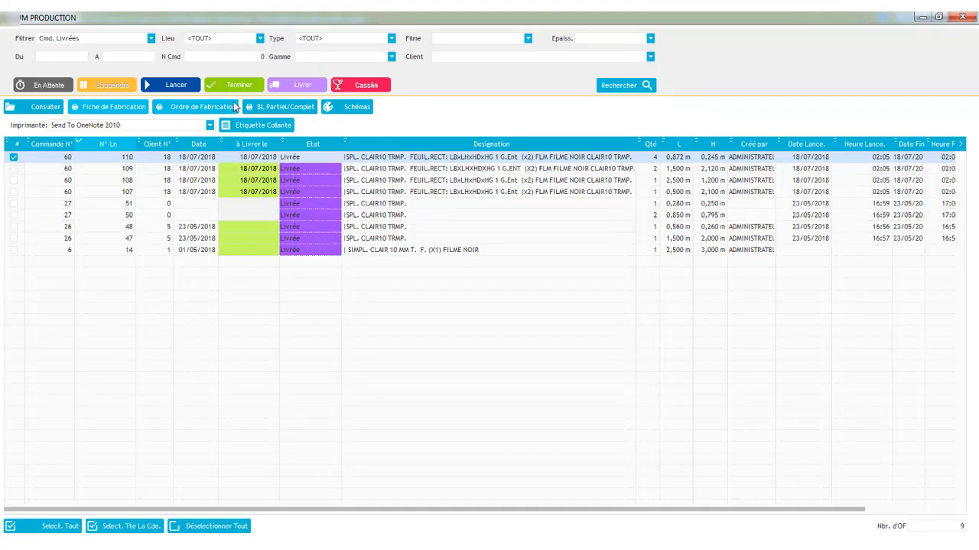
# - Preview the production order (Ordre de Fabrication) for order 60, scrolling through it, then close the preview
pyautogui.click(216, 113)
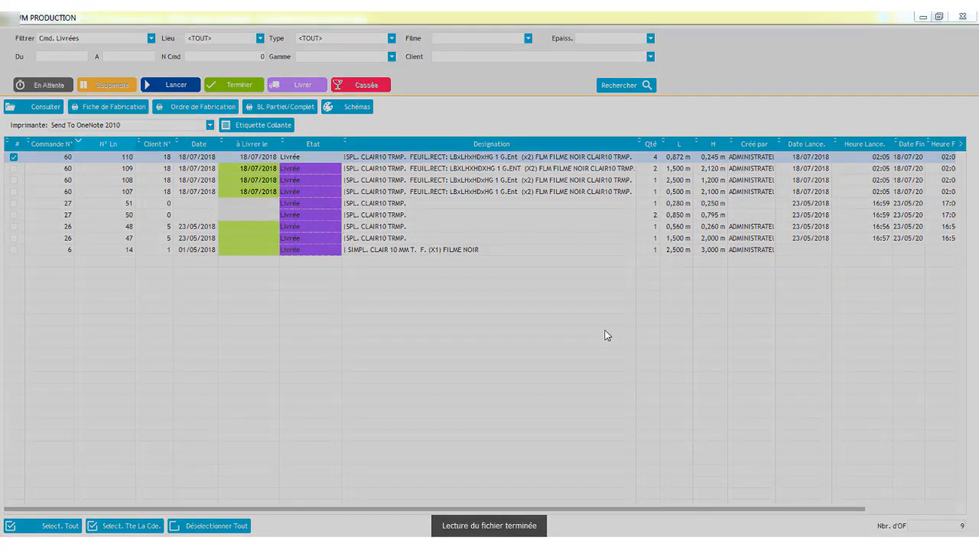
pyautogui.scroll(-5, 694, 245)
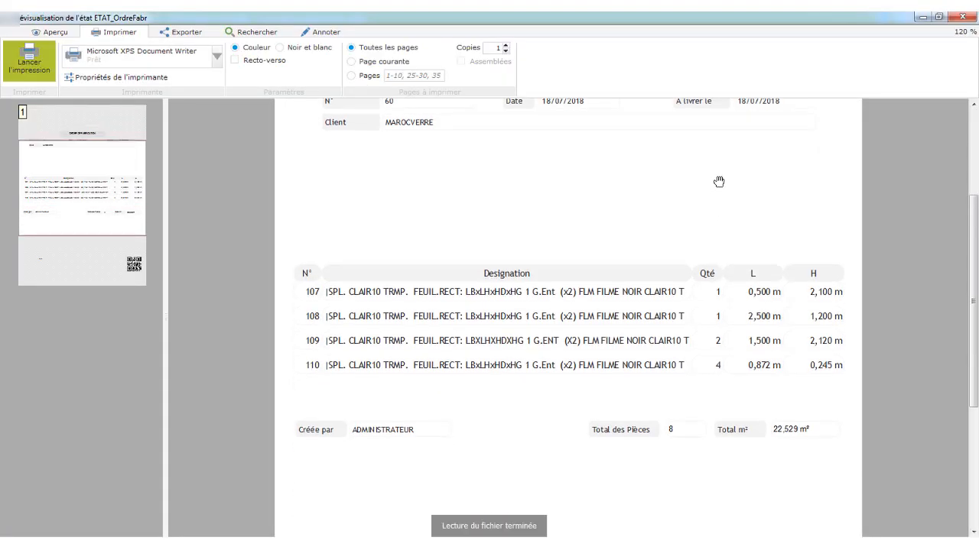
pyautogui.scroll(2, 721, 315)
pyautogui.scroll(-4, 701, 457)
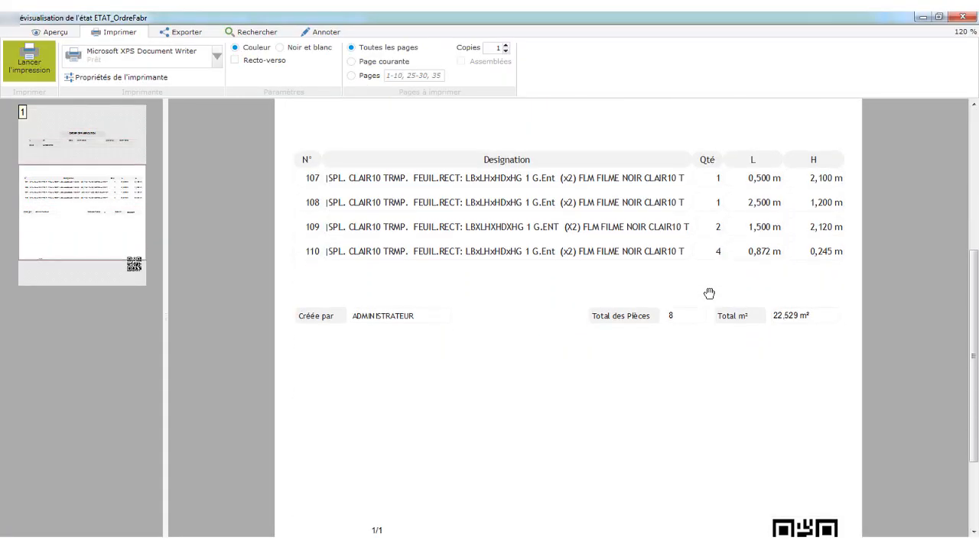
pyautogui.click(968, 16)
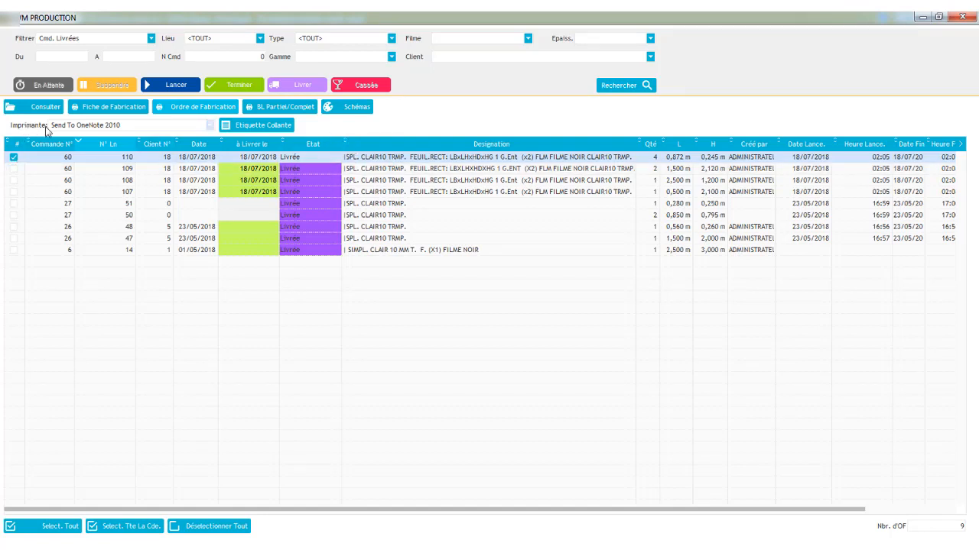
# - Close the Production module and return to the main menu
pyautogui.click(210, 125)
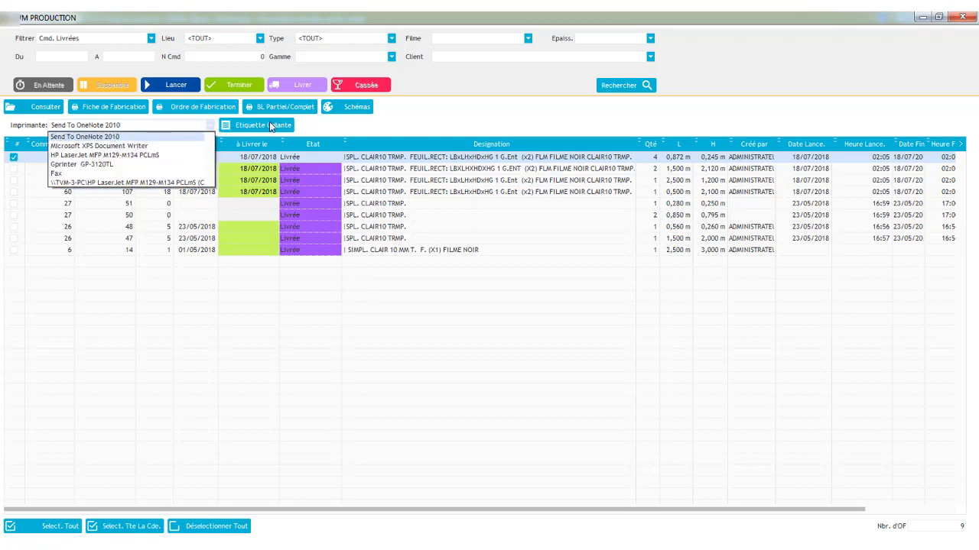
pyautogui.click(309, 120)
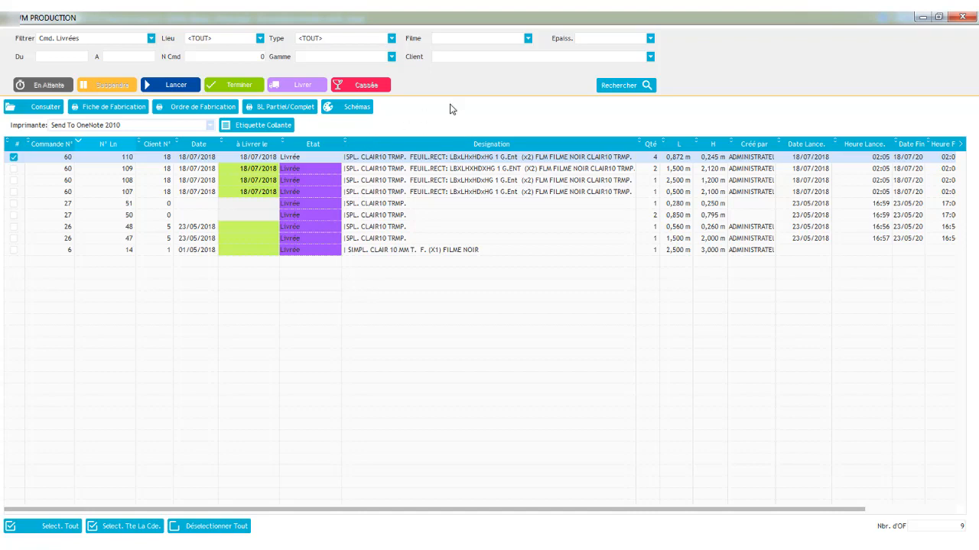
pyautogui.click(971, 16)
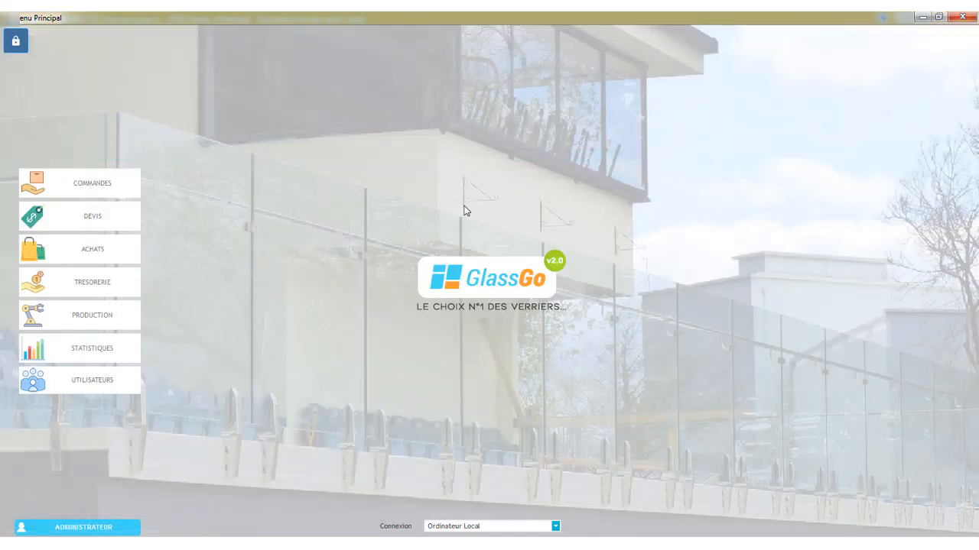